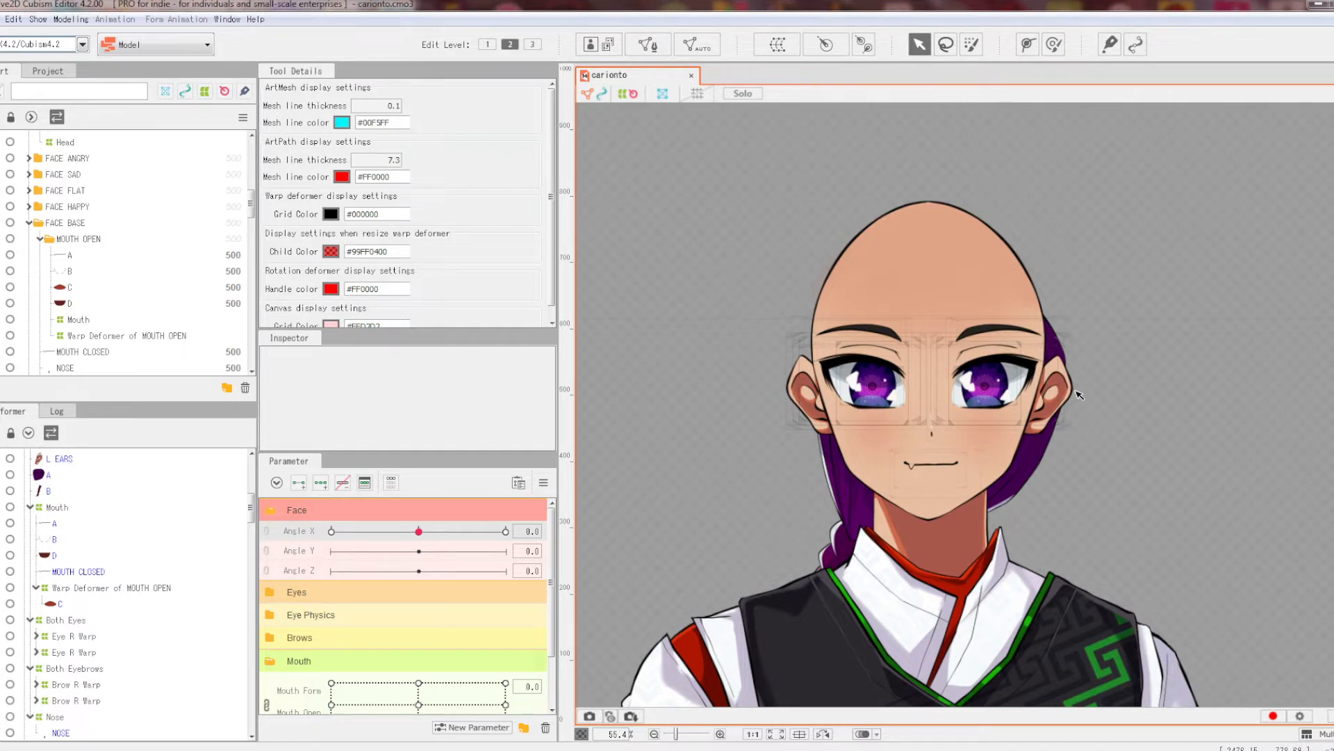
# Step: Centre the view on the face, turn the head to Angle X 30, then reset all parameters
pyautogui.scroll(3, 1080, 394)
pyautogui.press('space')
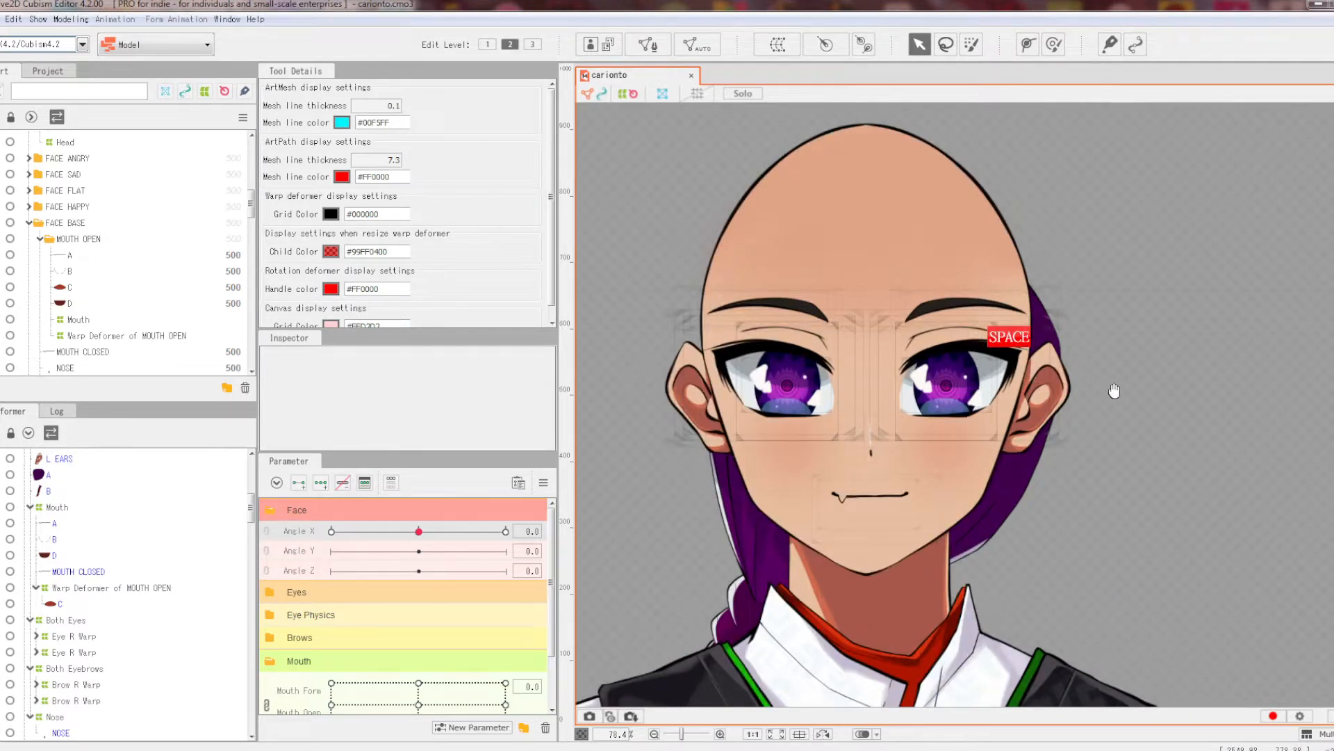
pyautogui.moveTo(1110, 388); pyautogui.dragTo(1159, 402)
pyautogui.moveTo(418, 531); pyautogui.dragTo(513, 538)
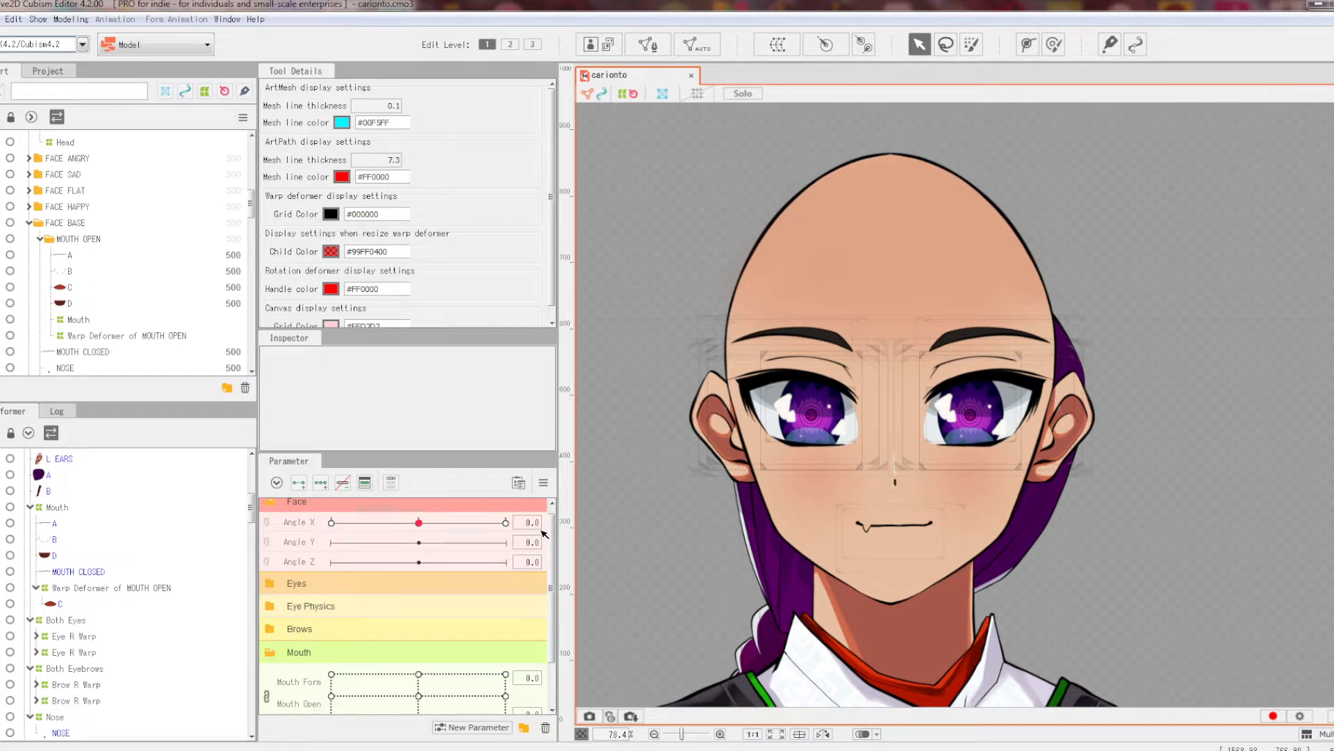
pyautogui.moveTo(419, 523); pyautogui.dragTo(538, 525)
pyautogui.click(543, 482)
pyautogui.click(604, 477)
# Step: Preview a partial Angle X turn and back, then reset parameters so the head faces front
pyautogui.moveTo(418, 522); pyautogui.dragTo(505, 522)
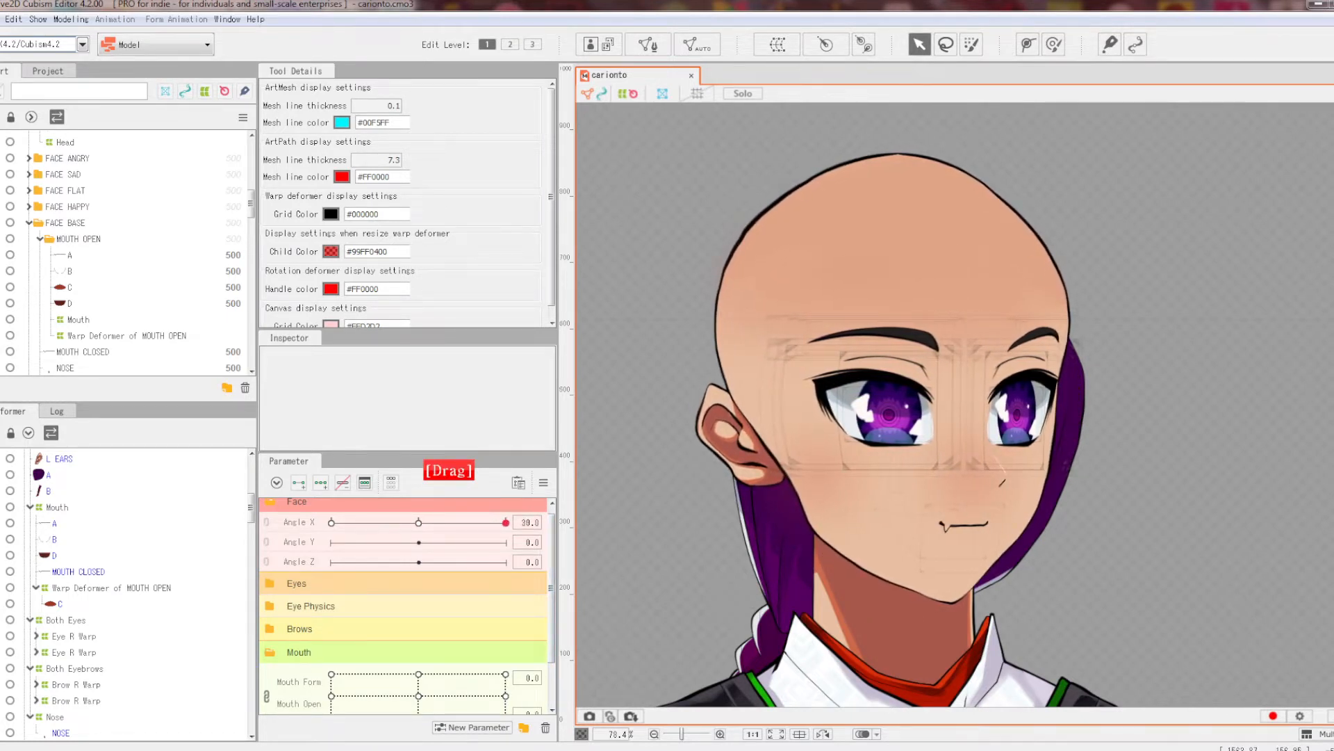
pyautogui.moveTo(505, 521); pyautogui.dragTo(461, 522)
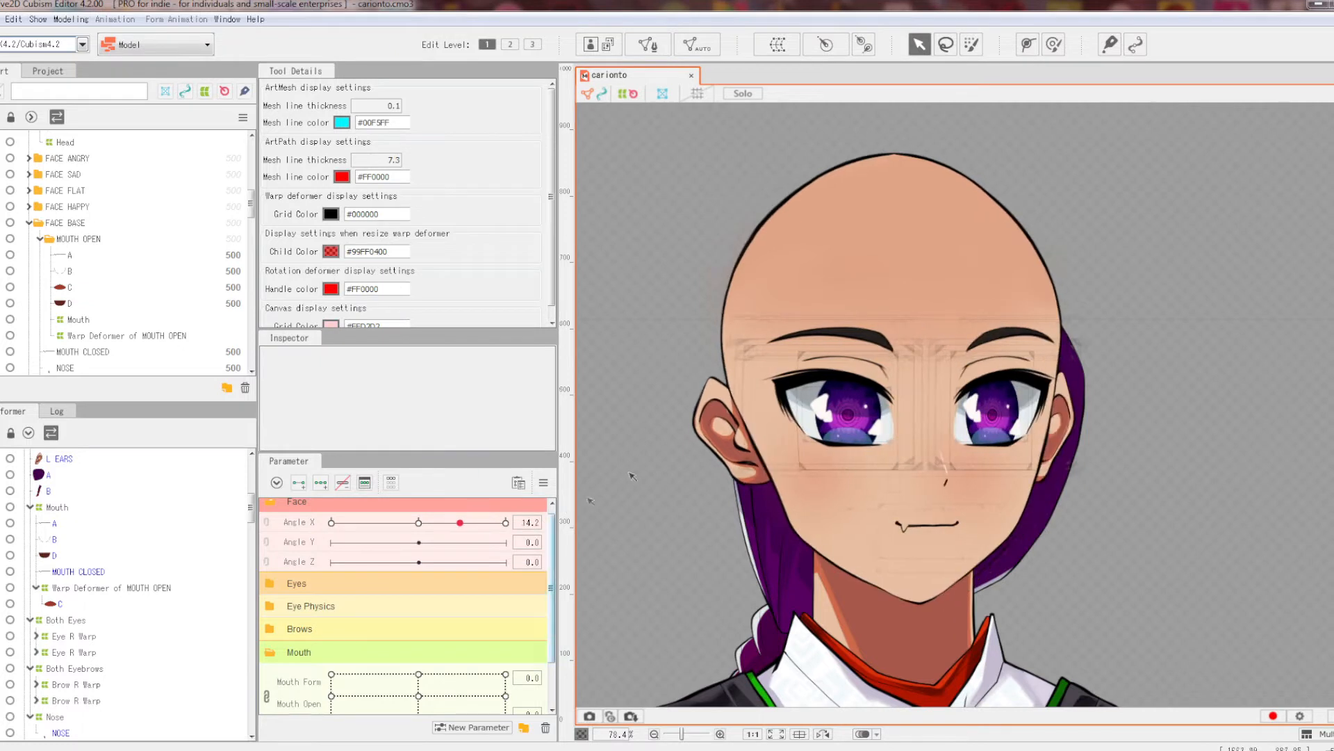
pyautogui.click(535, 481)
pyautogui.click(586, 475)
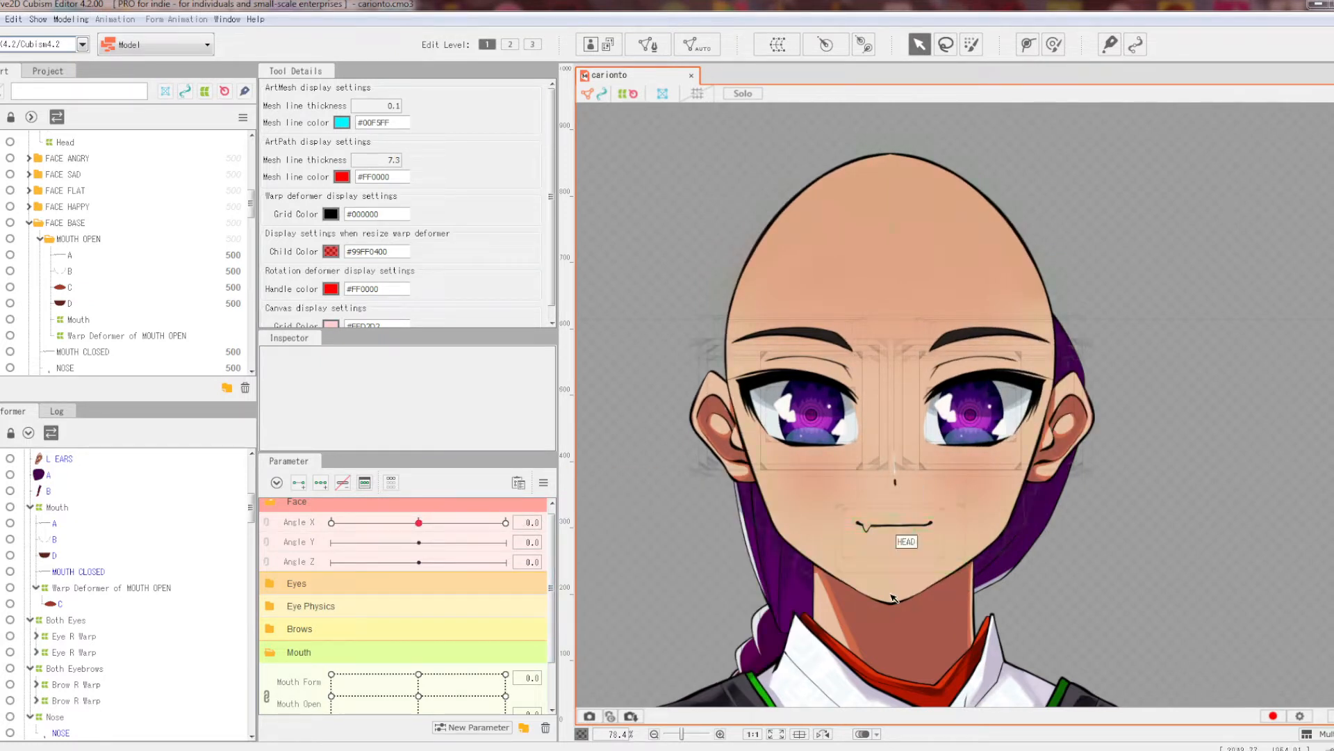
# Step: Set Mouth Open to 0.5 and turn the head to Angle X 30
pyautogui.scroll(-1, 473, 619)
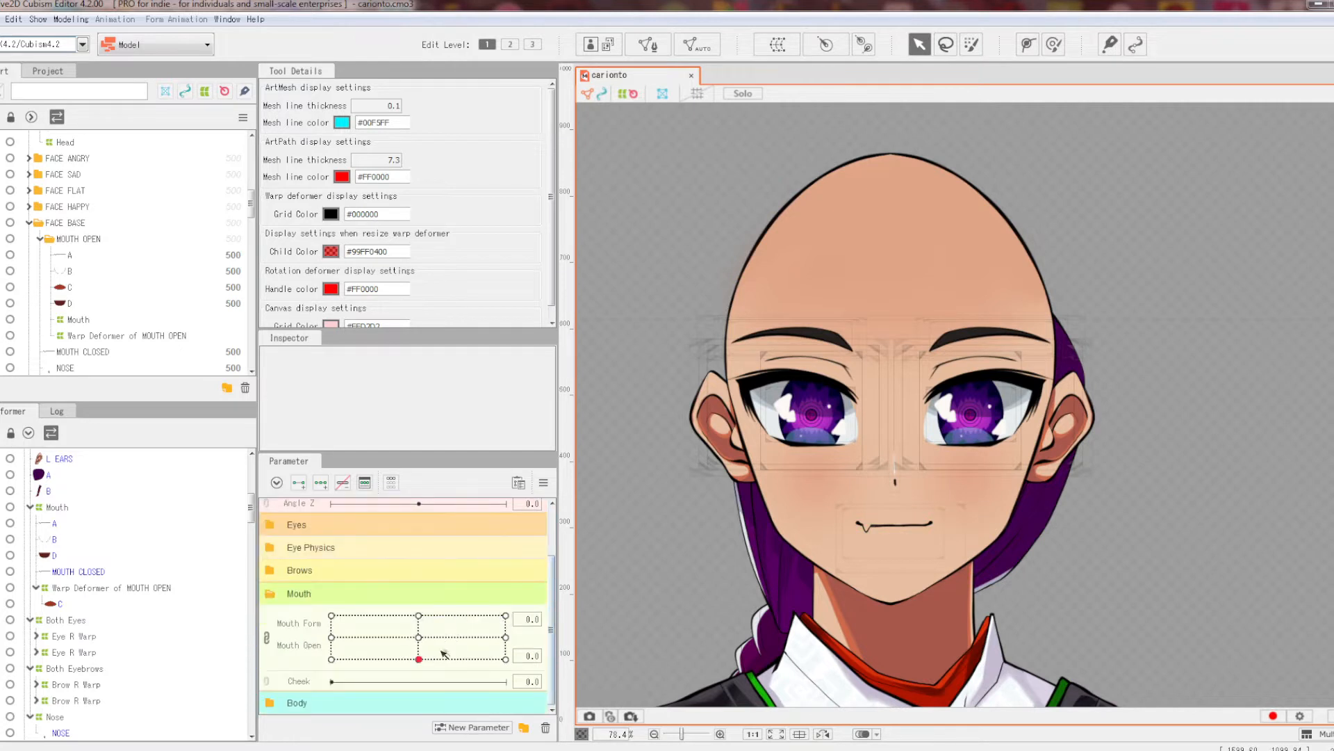
pyautogui.rightClick(420, 638)
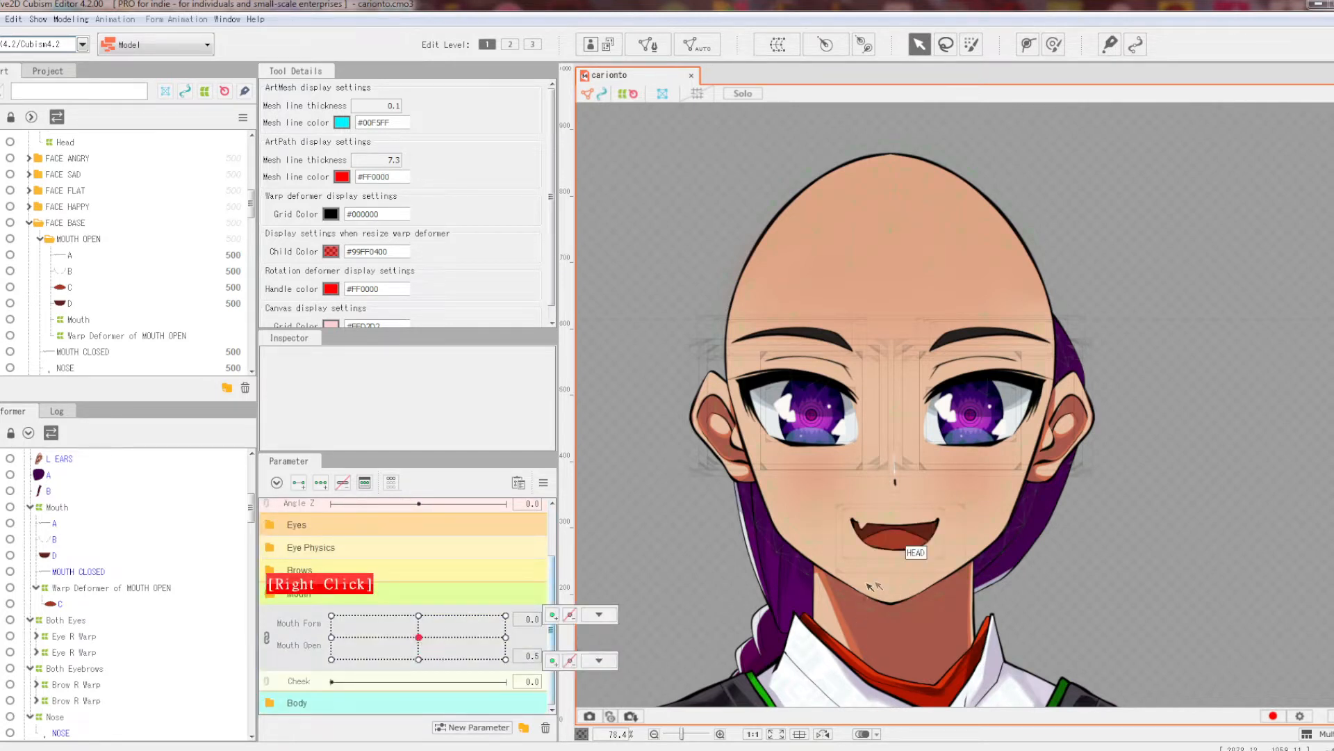
pyautogui.scroll(1, 447, 585)
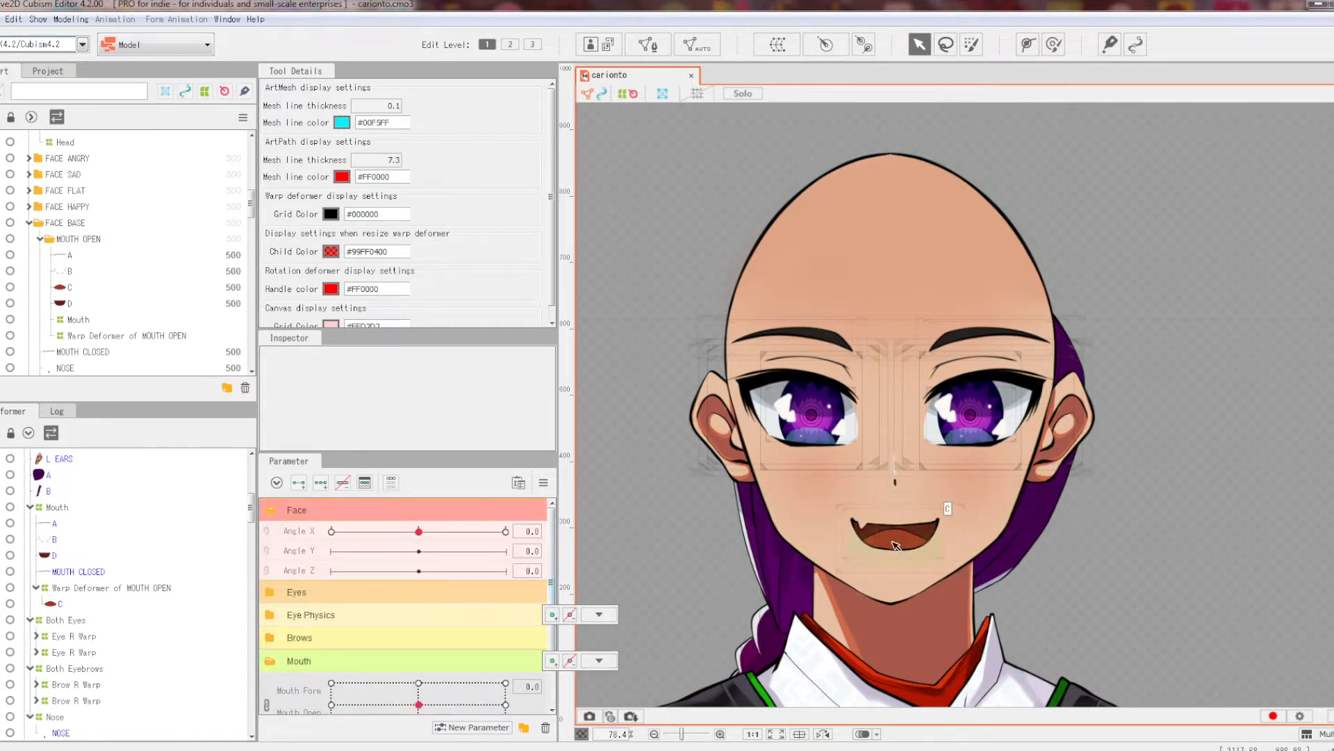
pyautogui.moveTo(420, 531); pyautogui.dragTo(506, 573)
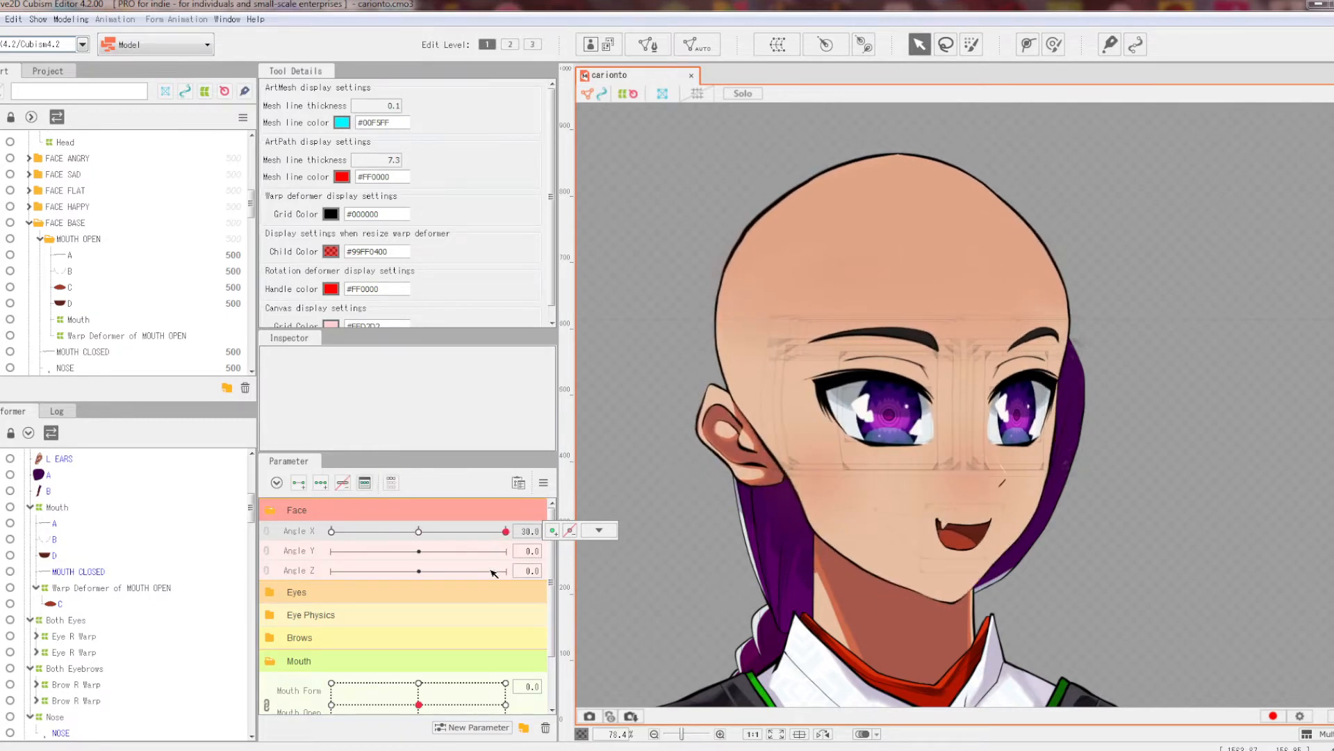
# Step: Reset all parameters to default values and recentre the view on the character's head
pyautogui.click(544, 482)
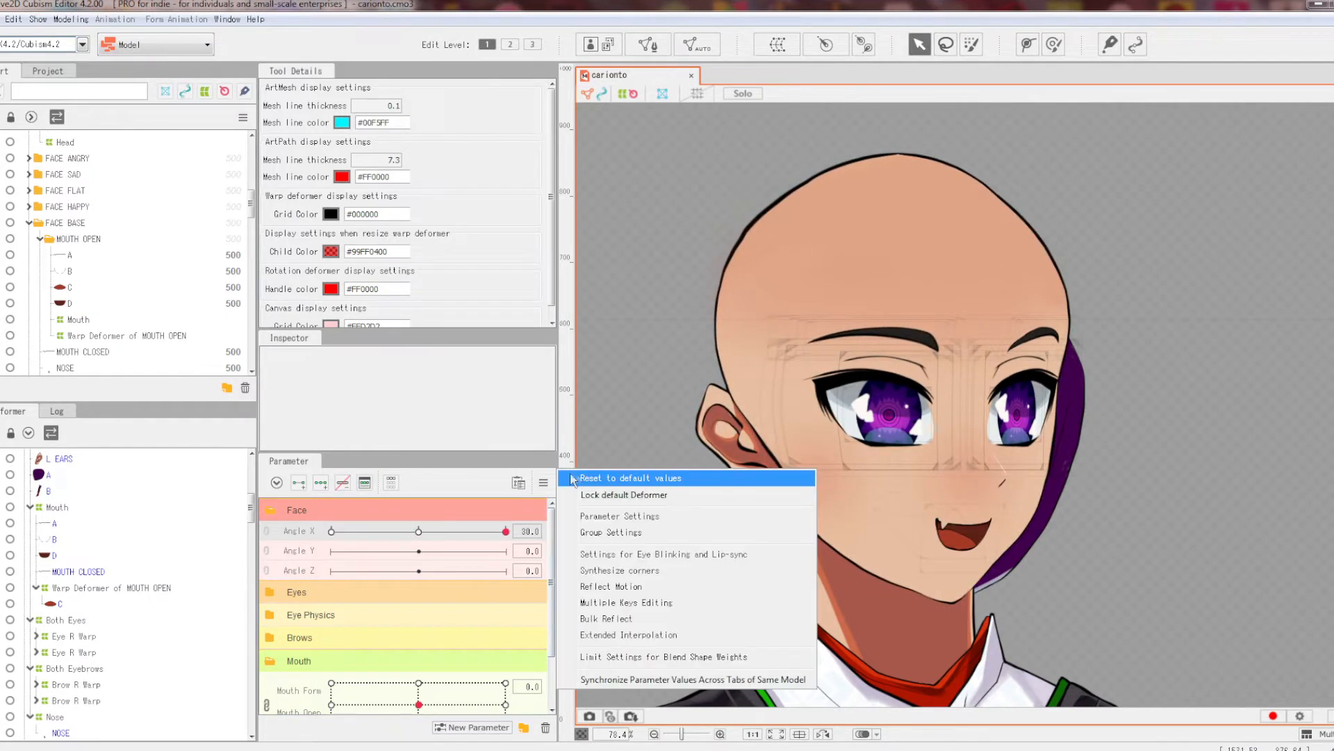
pyautogui.click(577, 478)
pyautogui.scroll(-2, 1030, 364)
pyautogui.scroll(2, 1030, 364)
pyautogui.scroll(3, 1030, 364)
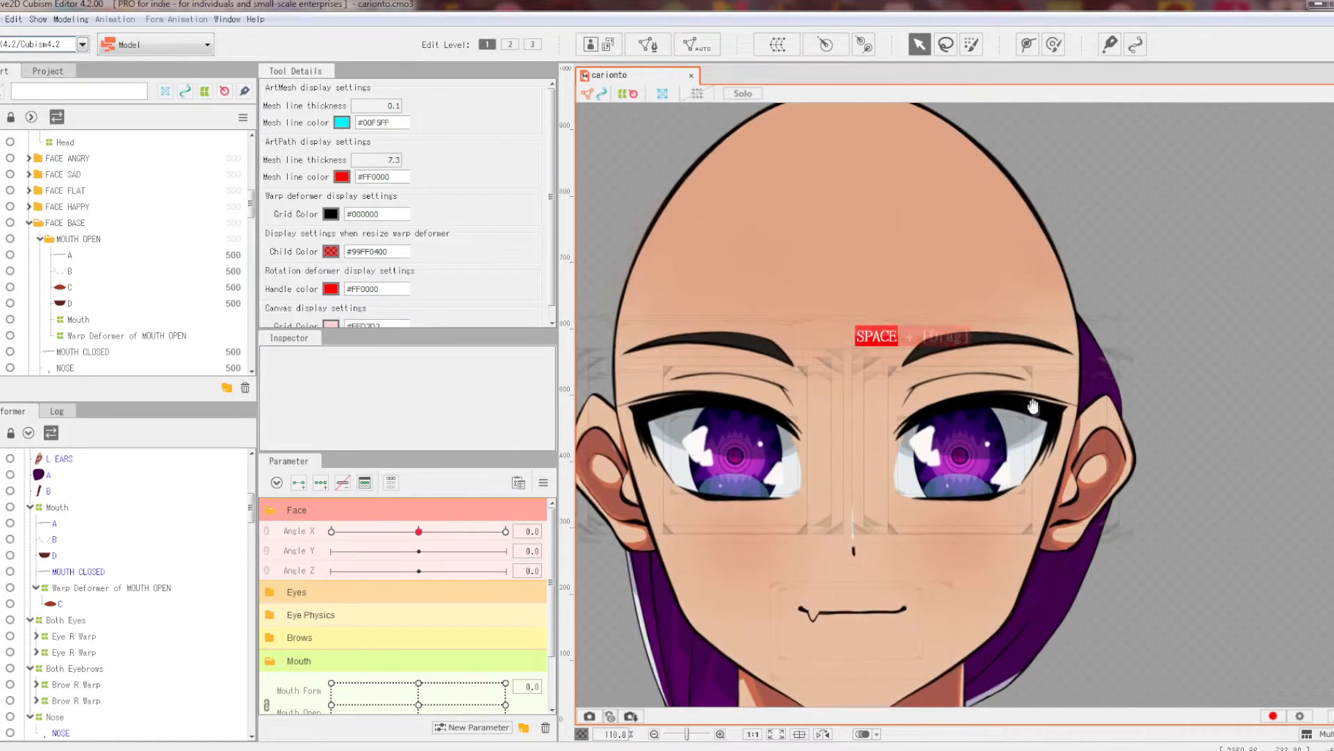
pyautogui.click(530, 532)
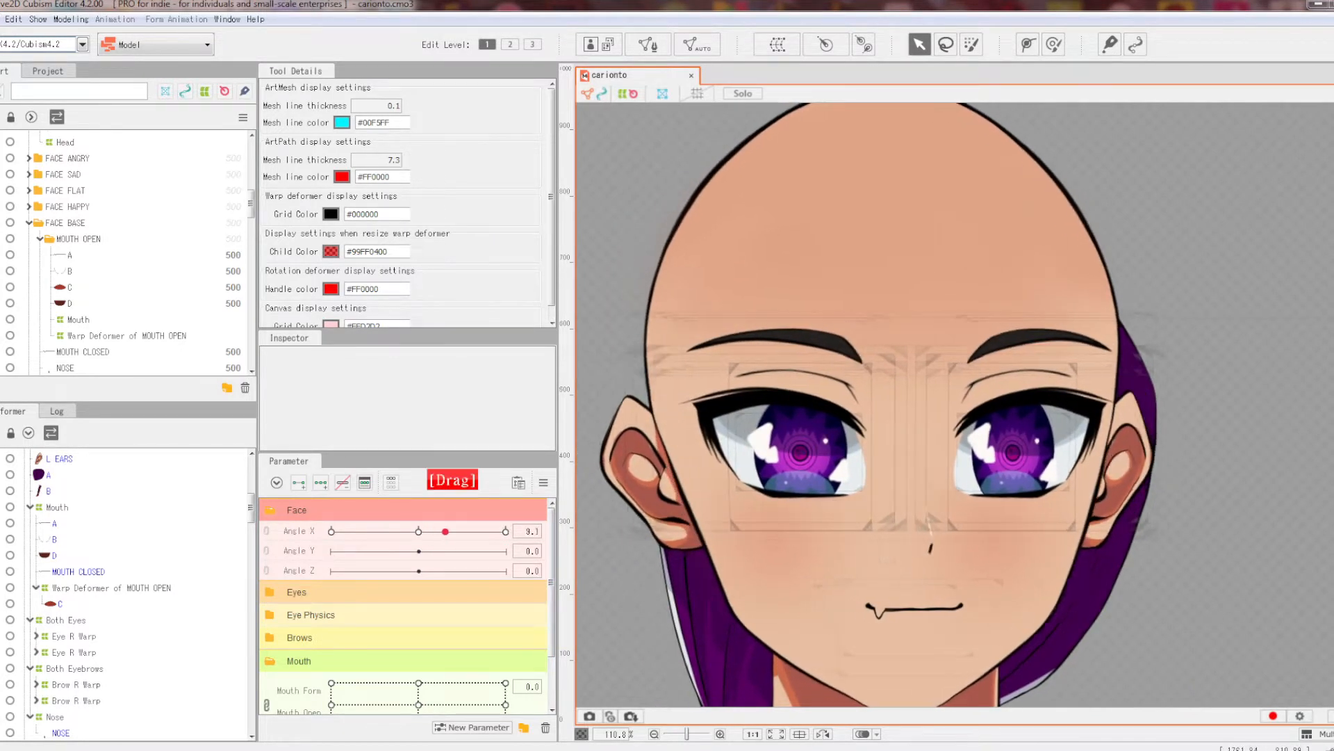
pyautogui.scroll(-3, 896, 250)
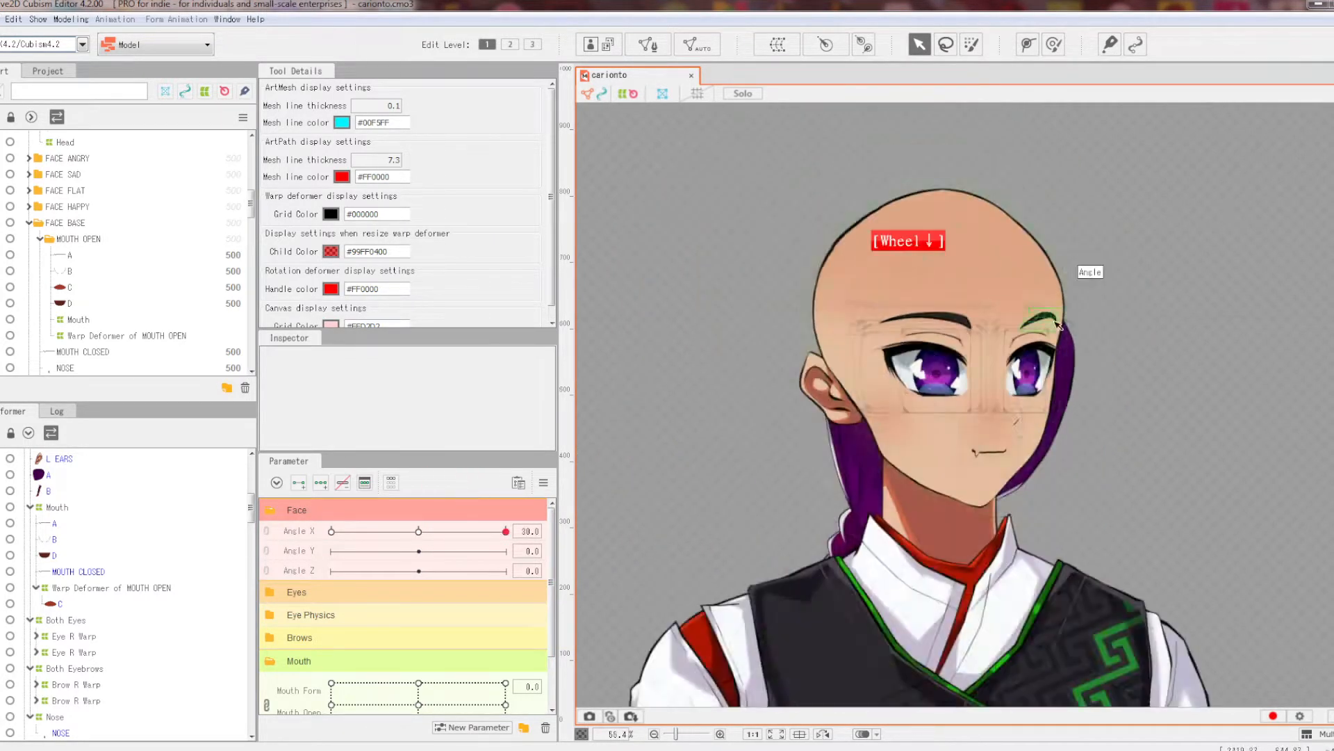
pyautogui.moveTo(1091, 351); pyautogui.dragTo(1120, 417)
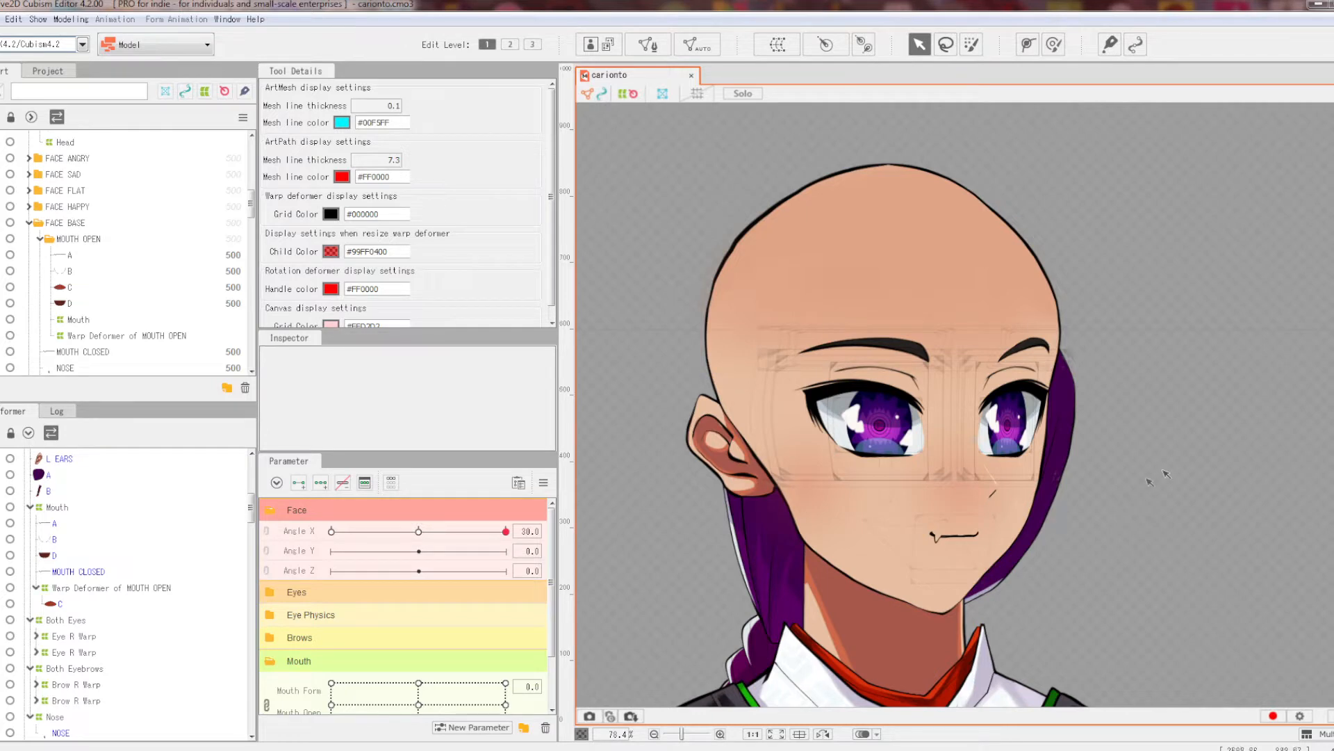
# Step: Swing Angle X between −30 and 30 to preview, then select eyelash mesh C of R EYES
pyautogui.moveTo(505, 531); pyautogui.dragTo(332, 531)
pyautogui.scroll(3, 737, 335)
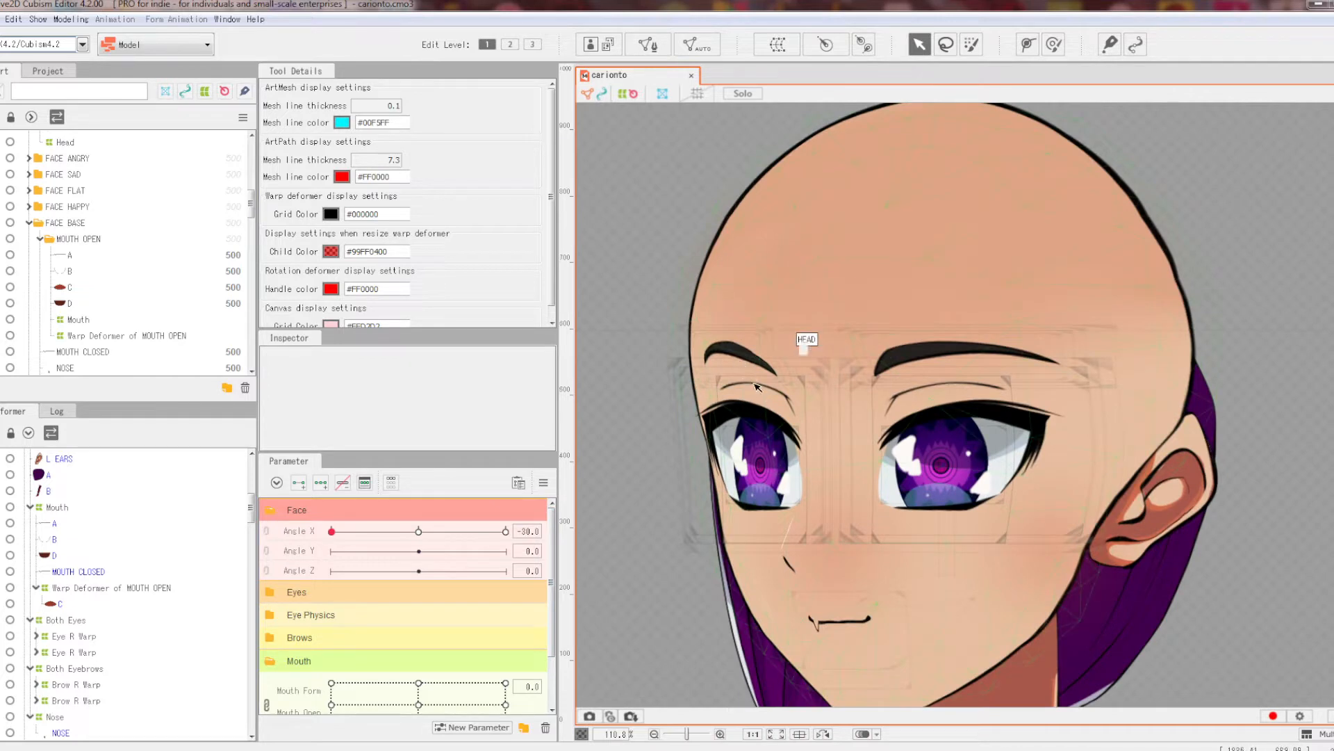
pyautogui.scroll(-3, 770, 294)
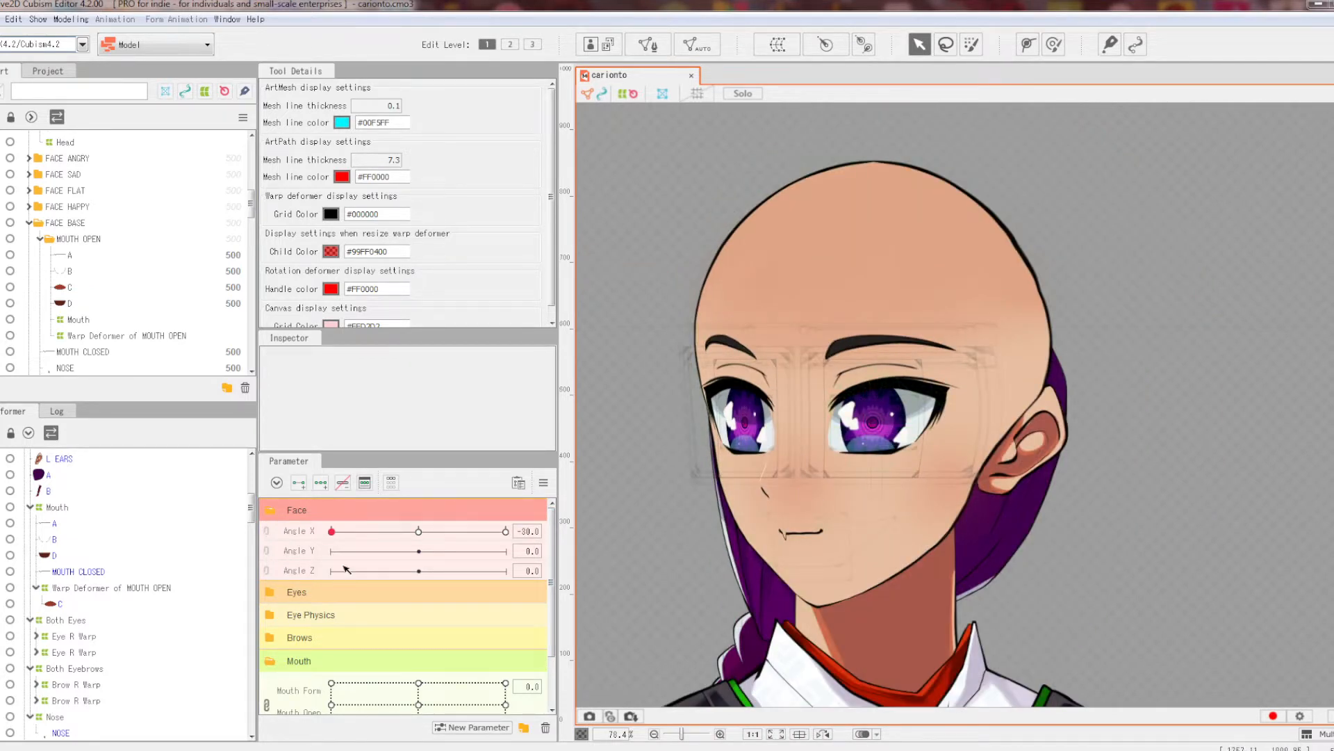
pyautogui.moveTo(331, 531); pyautogui.dragTo(504, 531)
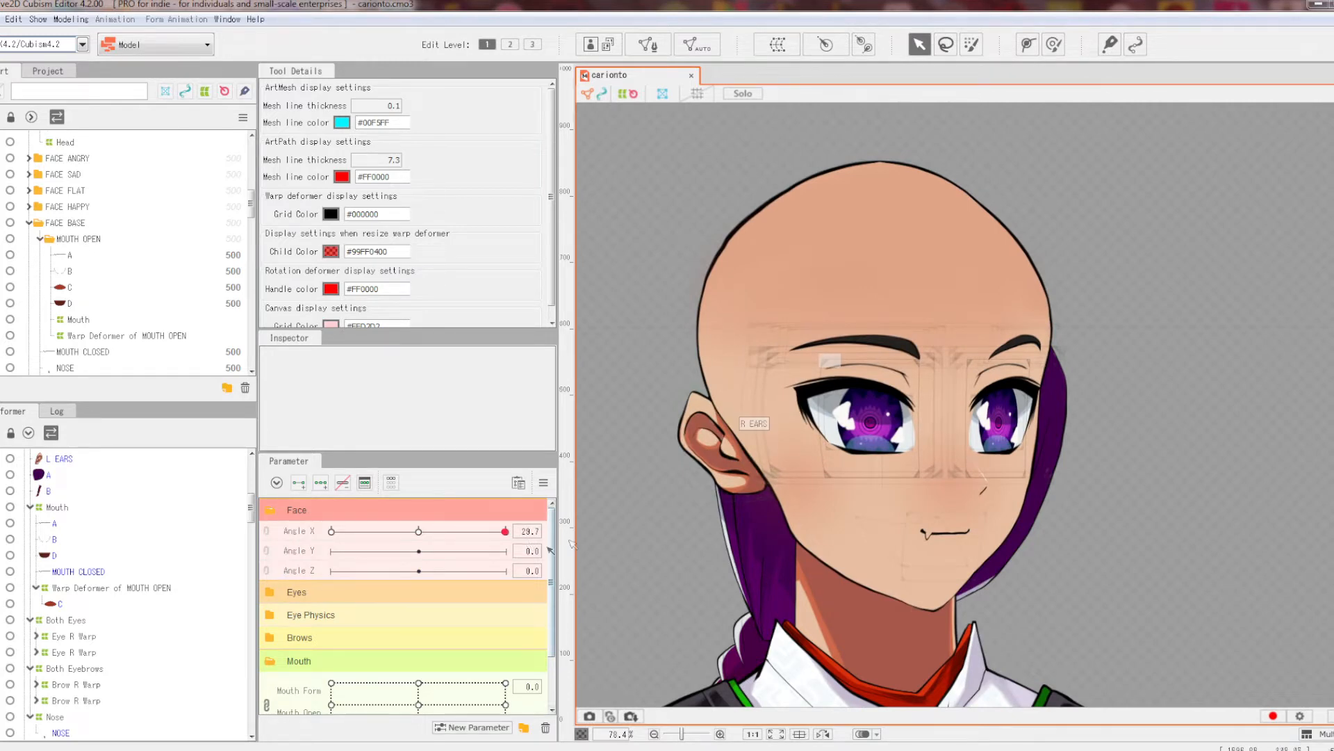
pyautogui.scroll(3, 1057, 456)
pyautogui.moveTo(505, 531)
pyautogui.mouseDown()
pyautogui.moveTo(361, 531)
pyautogui.moveTo(505, 531)
pyautogui.mouseUp()
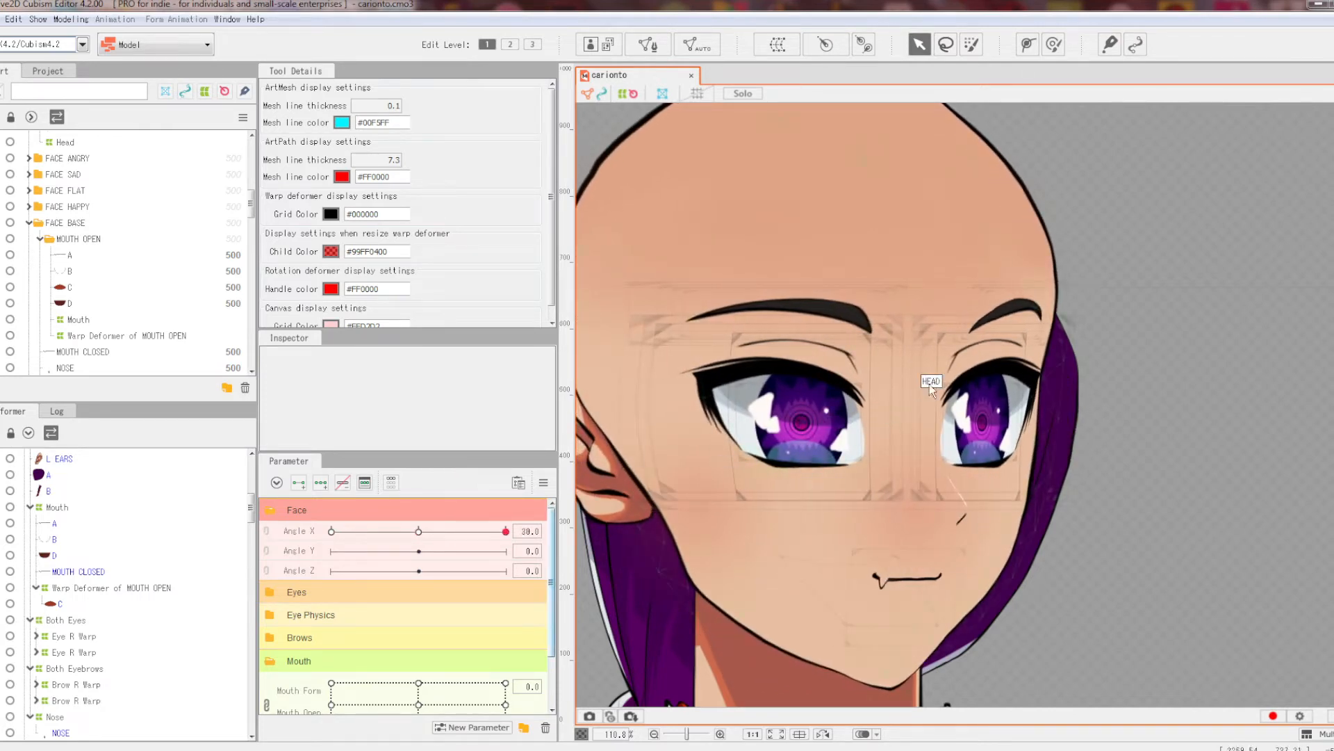
pyautogui.scroll(2, 989, 373)
pyautogui.click(998, 374)
# Step: Create a warp deformer named X around R EYES meshes C through I
pyautogui.scroll(-3, 94, 621)
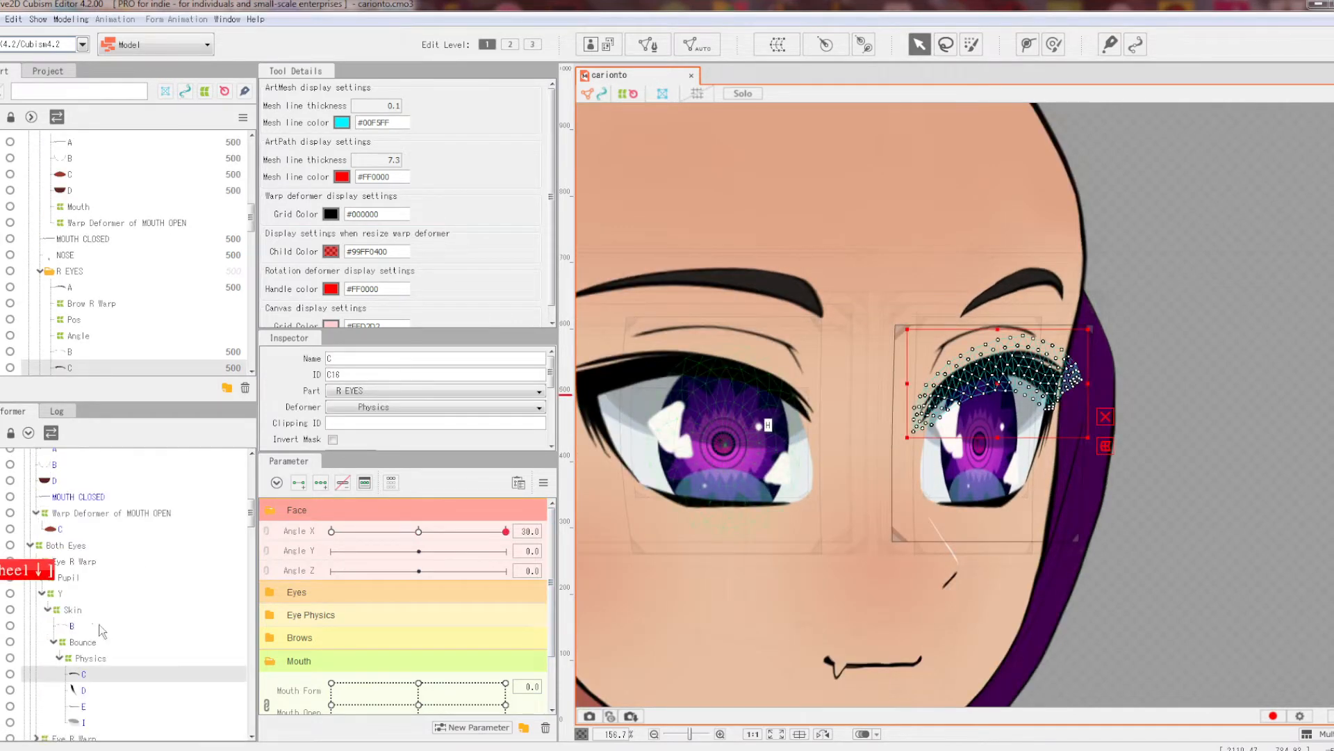
pyautogui.keyDown('shift'); pyautogui.click(78, 663); pyautogui.keyUp('shift')
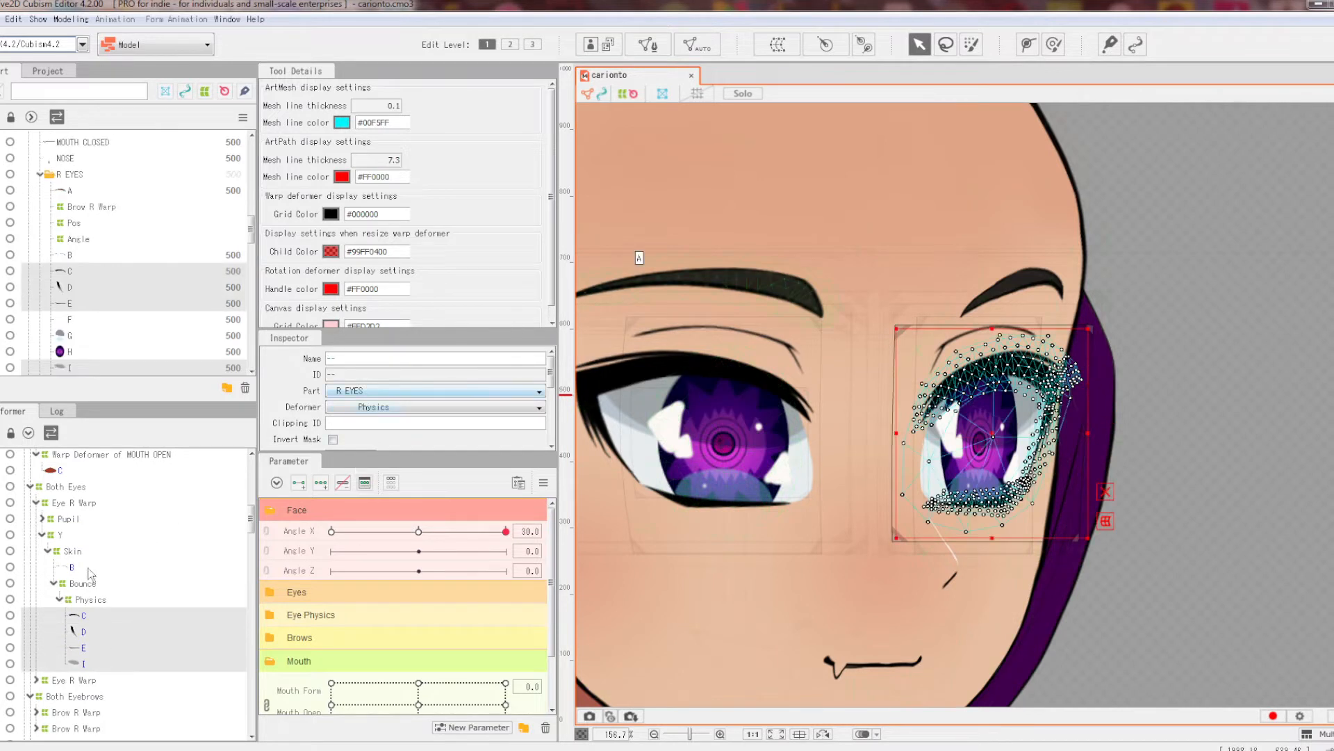
pyautogui.click(779, 50)
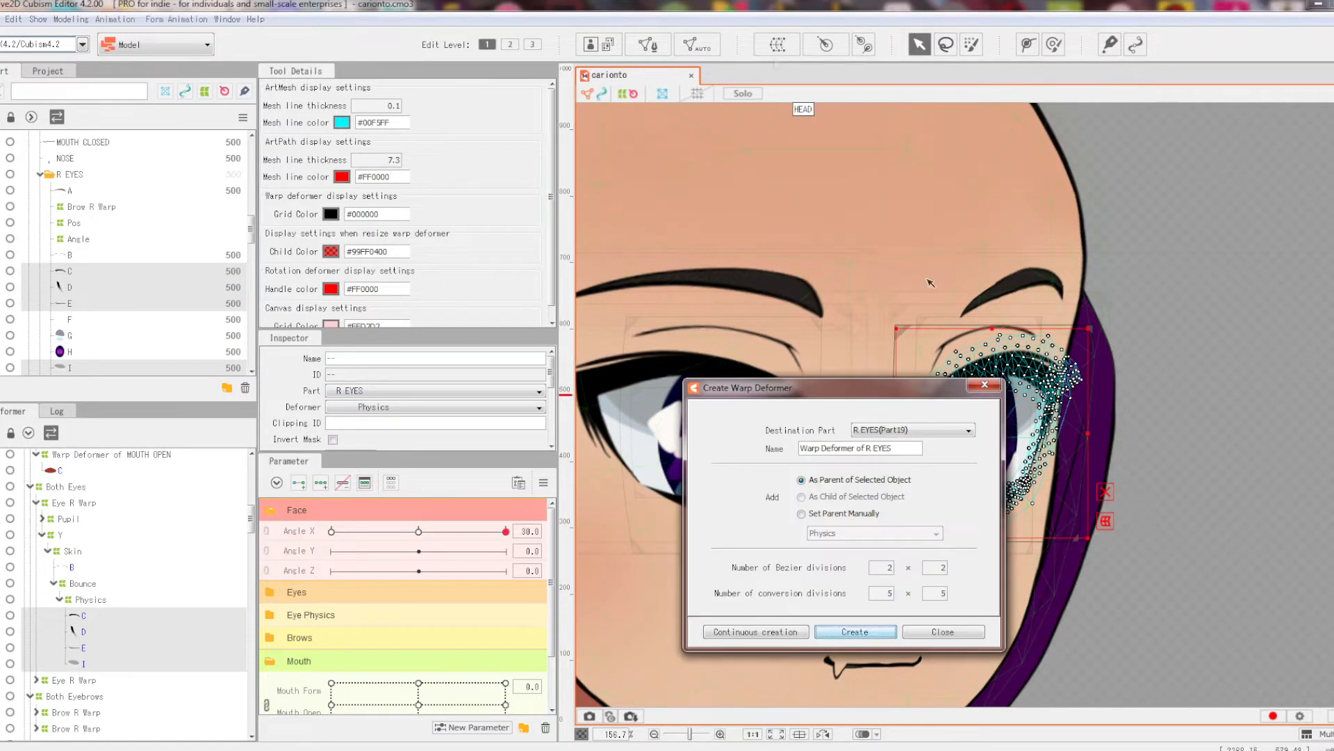
pyautogui.write('X')
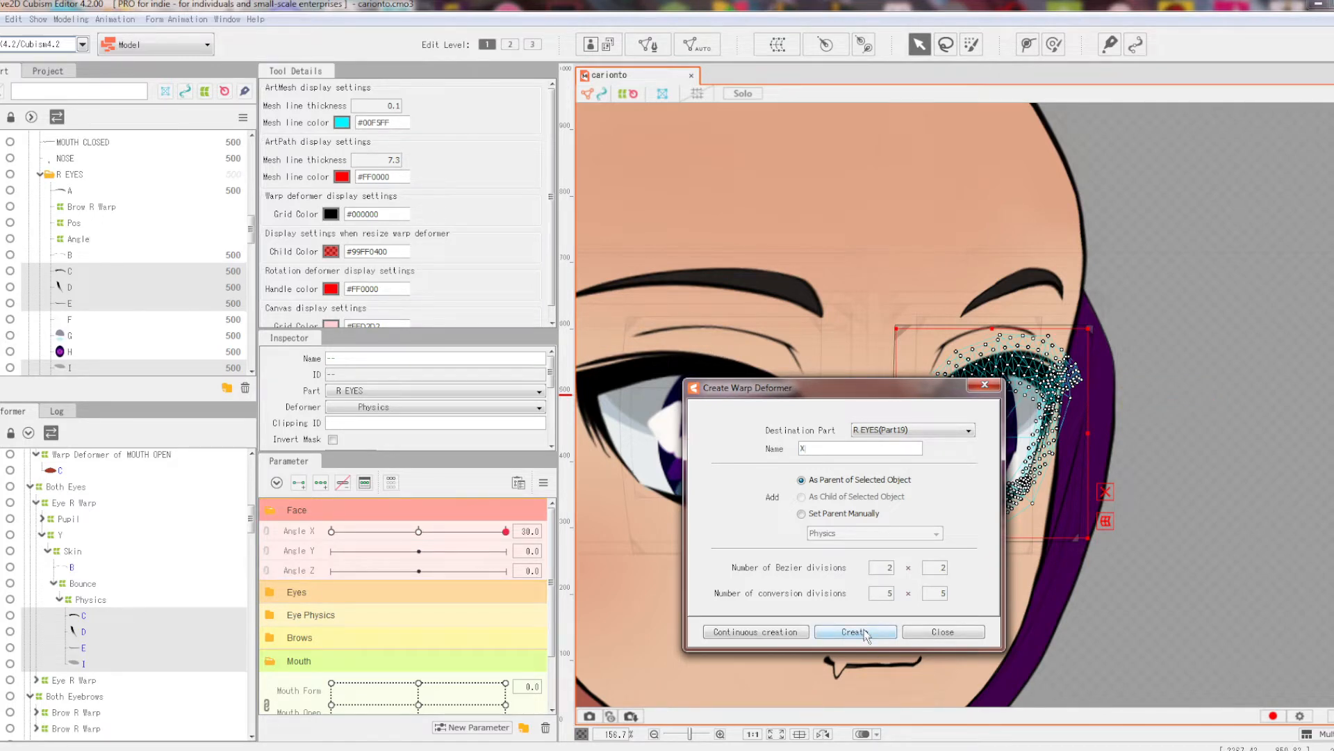
pyautogui.click(854, 632)
# Step: Show Edit Level 2 control points and add three Angle X keys to deformer X
pyautogui.click(509, 45)
pyautogui.click(299, 531)
pyautogui.click(321, 483)
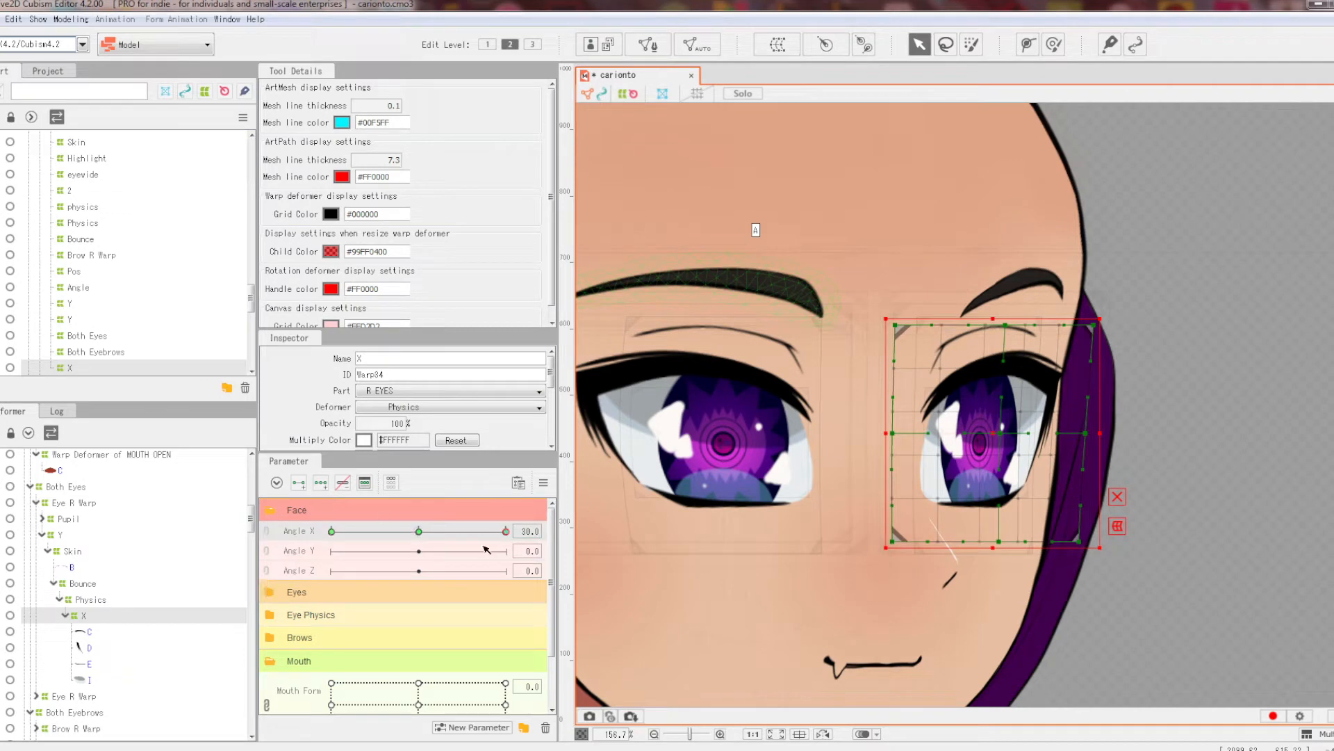
# Step: Switch to the Deform brush, shrink its size slightly, and set its weight to 53
pyautogui.click(1054, 44)
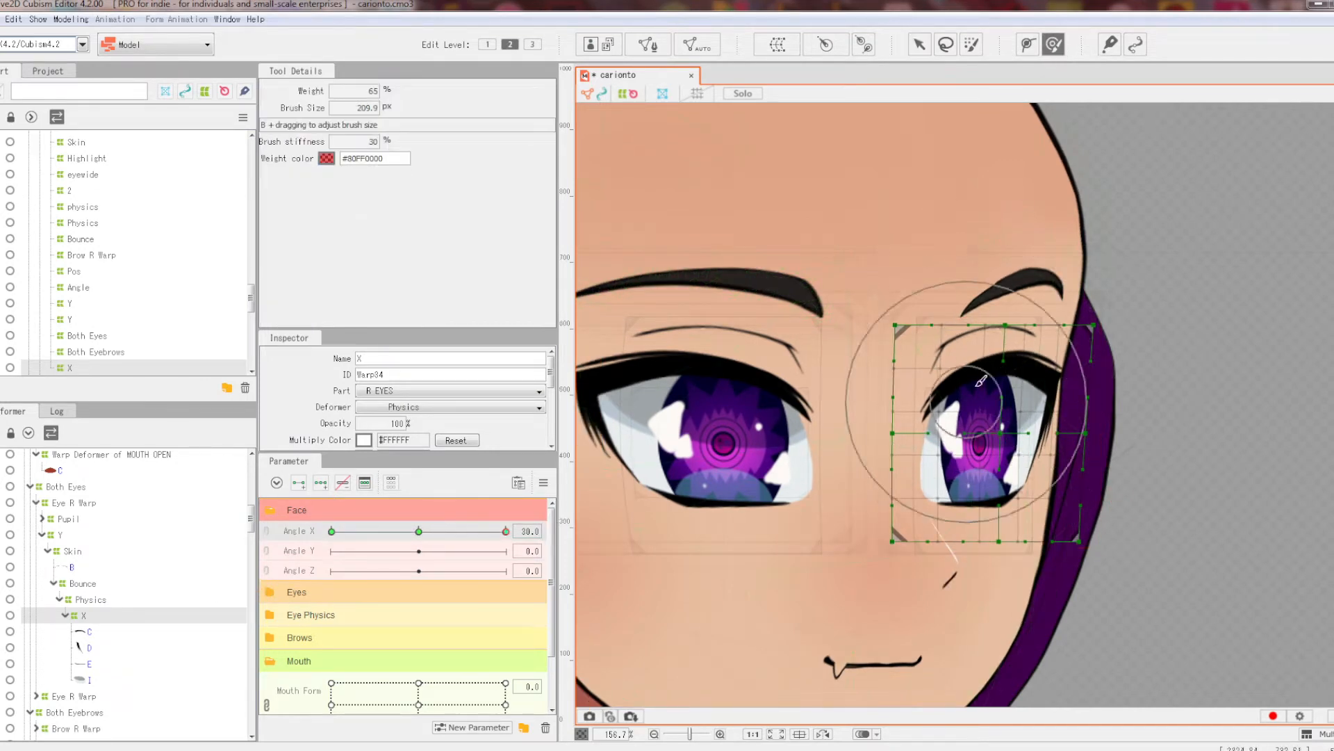
pyautogui.moveTo(364, 108); pyautogui.dragTo(358, 108)
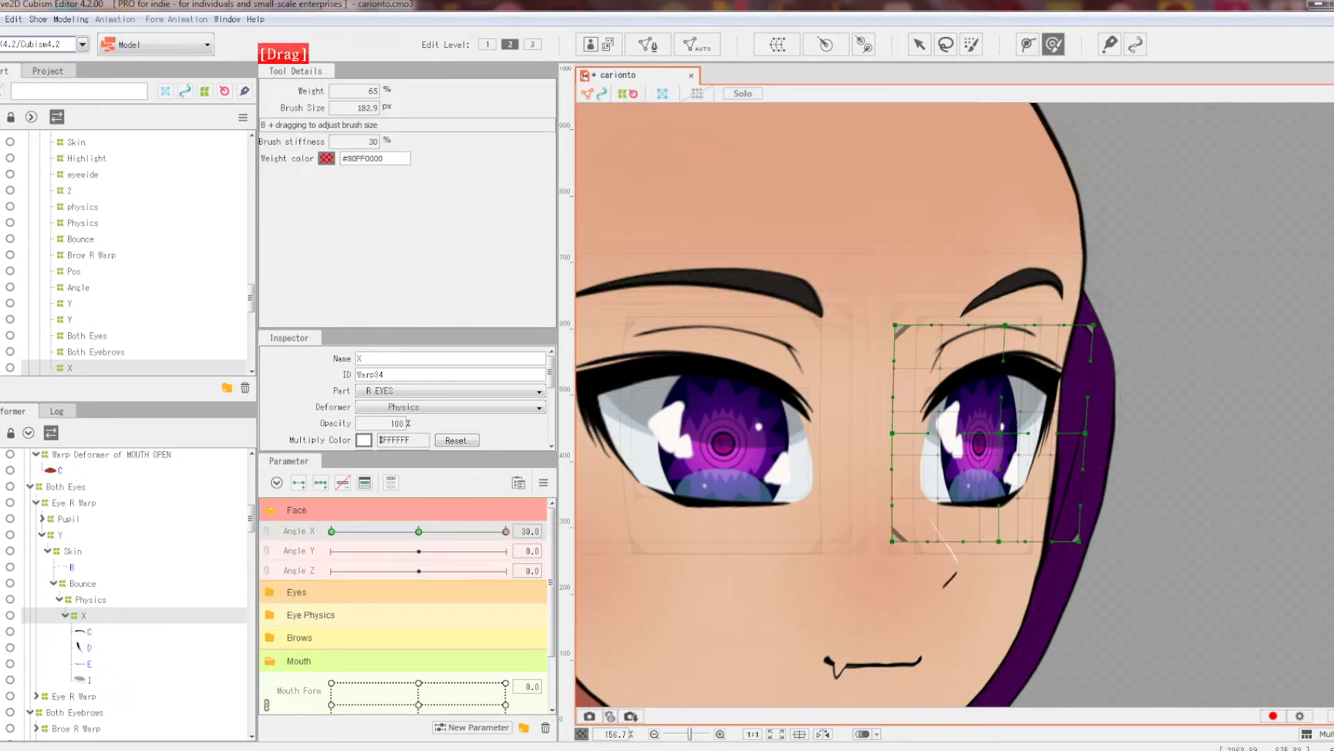
pyautogui.scroll(2, 1112, 459)
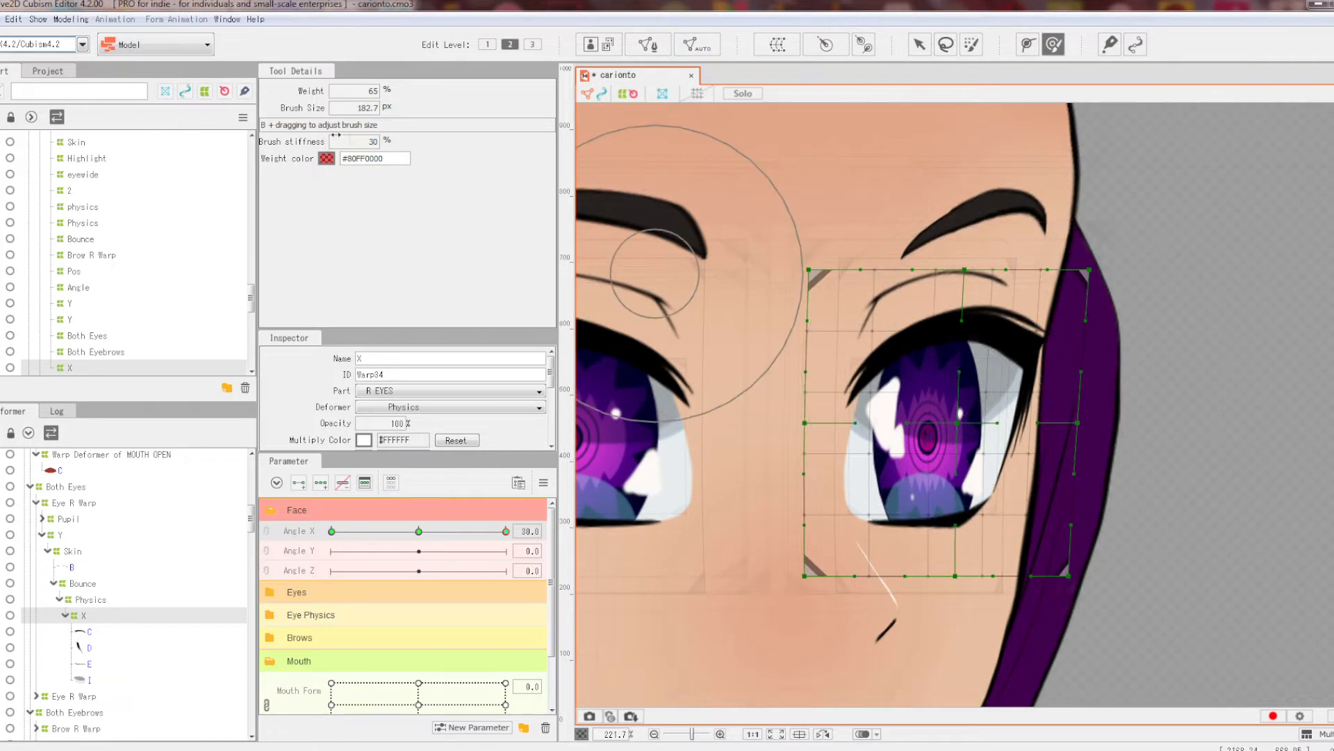
pyautogui.moveTo(371, 89); pyautogui.dragTo(369, 92)
pyautogui.moveTo(968, 340); pyautogui.dragTo(973, 342)
# Step: At Angle X 30, push the X warp's right-edge, bottom and top points rightward
pyautogui.keyDown('shift'); pyautogui.click(1041, 408); pyautogui.keyUp('shift')
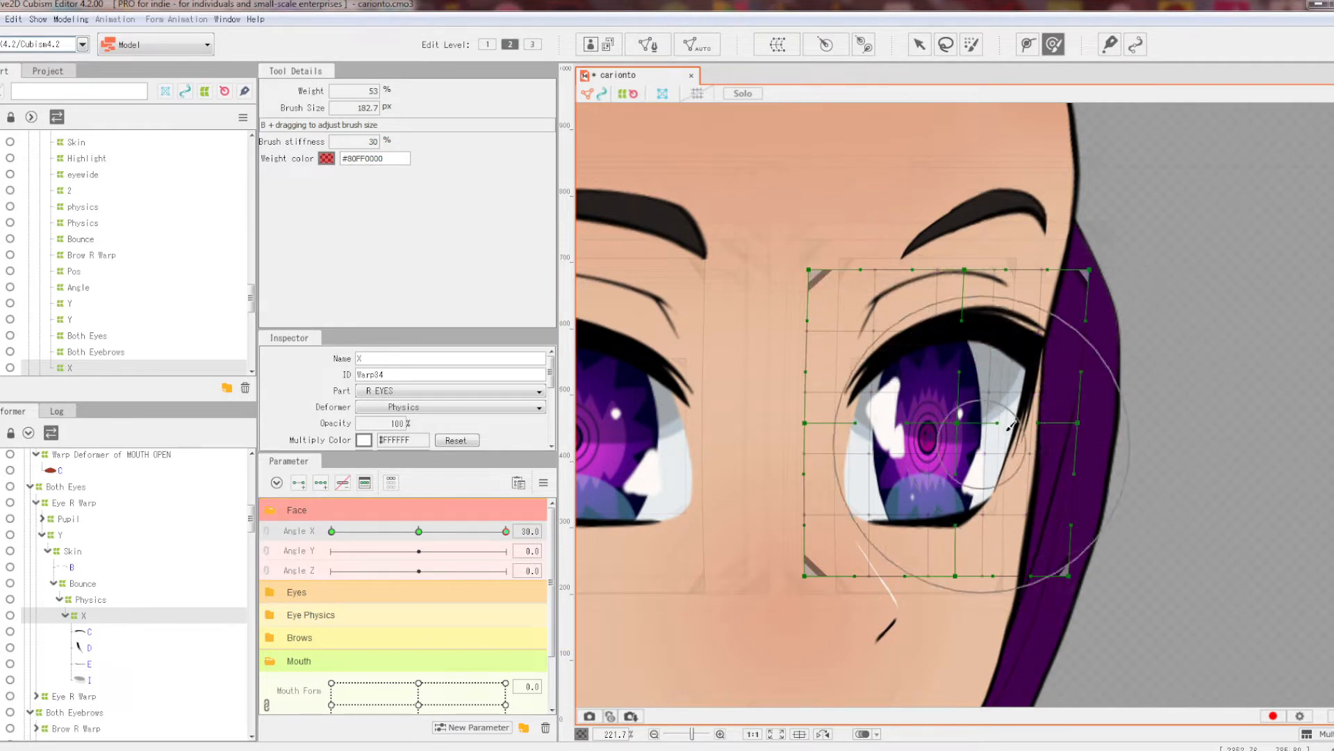
pyautogui.moveTo(958, 660); pyautogui.dragTo(968, 658)
pyautogui.moveTo(892, 214); pyautogui.dragTo(904, 219)
pyautogui.moveTo(1036, 230); pyautogui.dragTo(1044, 228)
pyautogui.moveTo(506, 531)
pyautogui.mouseDown()
pyautogui.moveTo(472, 530)
pyautogui.moveTo(505, 531)
pyautogui.mouseUp()
pyautogui.scroll(-2, 952, 322)
pyautogui.scroll(4, 952, 321)
pyautogui.scroll(-4, 952, 321)
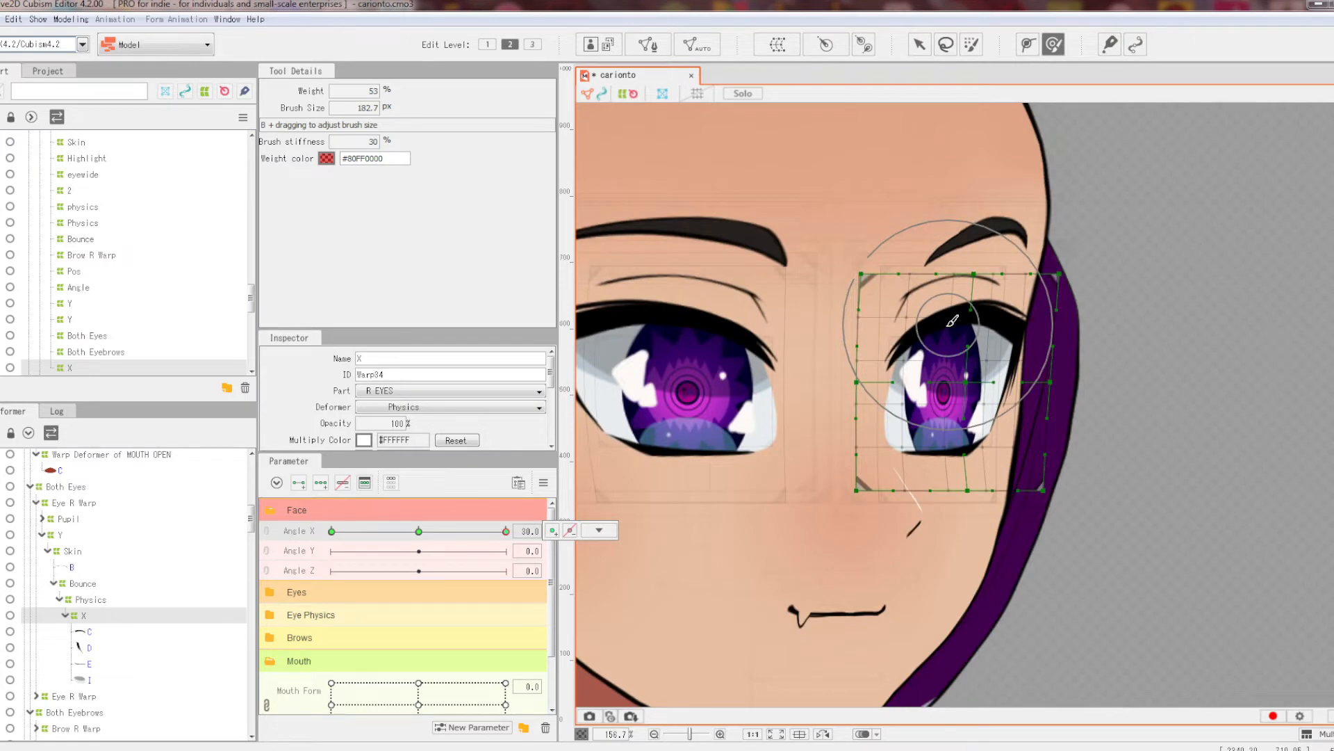
pyautogui.scroll(2, 965, 354)
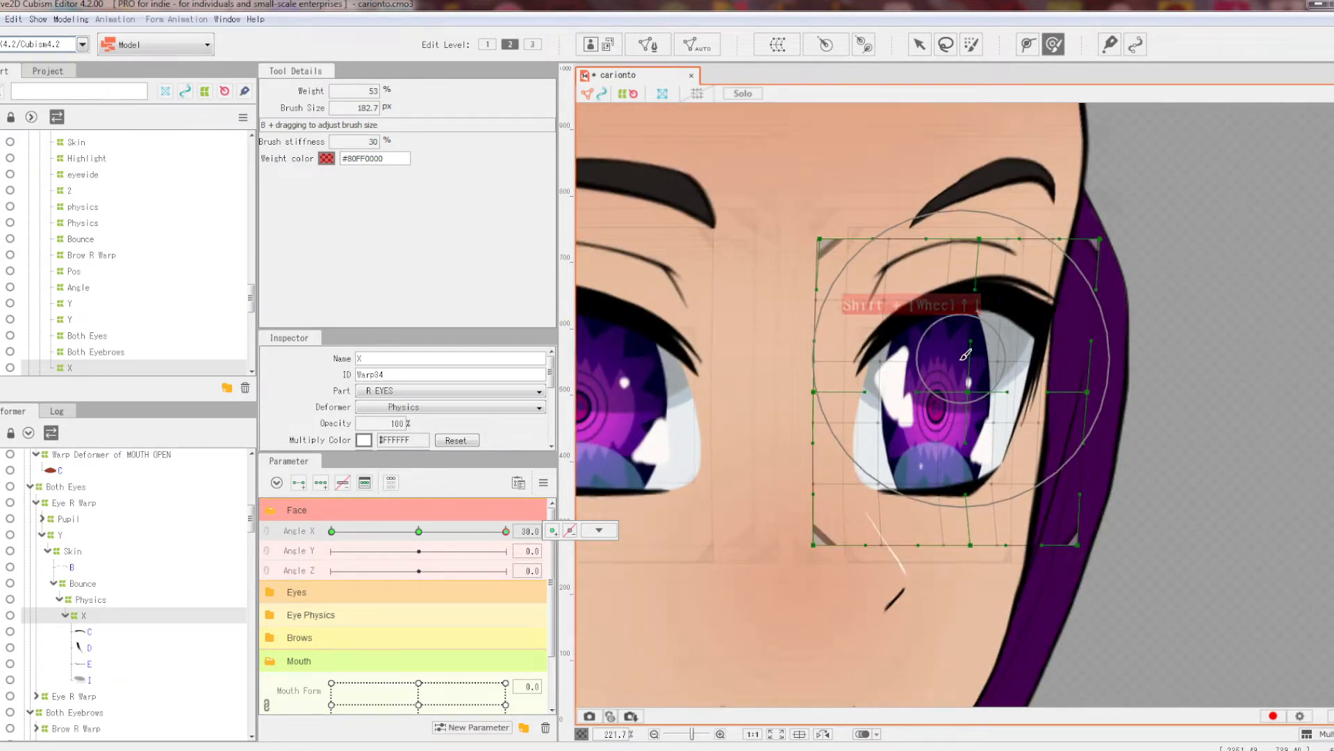
pyautogui.moveTo(505, 531)
pyautogui.mouseDown()
pyautogui.moveTo(472, 529)
pyautogui.moveTo(506, 531)
pyautogui.mouseUp()
# Step: Shift two rows of warp points, the right edge and lower-left corner right at Angle X 30
pyautogui.keyDown('ctrl'); pyautogui.click(950, 361); pyautogui.keyUp('ctrl')
pyautogui.keyDown('ctrl'); pyautogui.keyDown('shift'); pyautogui.click(962, 299); pyautogui.keyUp('shift'); pyautogui.keyUp('ctrl')
pyautogui.moveTo(965, 332); pyautogui.dragTo(1035, 391)
pyautogui.moveTo(505, 531)
pyautogui.mouseDown()
pyautogui.moveTo(489, 530)
pyautogui.moveTo(506, 531)
pyautogui.mouseUp()
pyautogui.scroll(-2, 1084, 402)
pyautogui.moveTo(1143, 399); pyautogui.dragTo(1121, 398)
pyautogui.moveTo(506, 531); pyautogui.dragTo(507, 531)
pyautogui.moveTo(858, 464); pyautogui.dragTo(868, 465)
pyautogui.moveTo(886, 516); pyautogui.dragTo(912, 517)
# Step: At Angle X −30, nudge the X warp's middle column points to the left
pyautogui.moveTo(506, 531); pyautogui.dragTo(331, 531)
pyautogui.scroll(-3, 904, 403)
pyautogui.scroll(3, 900, 383)
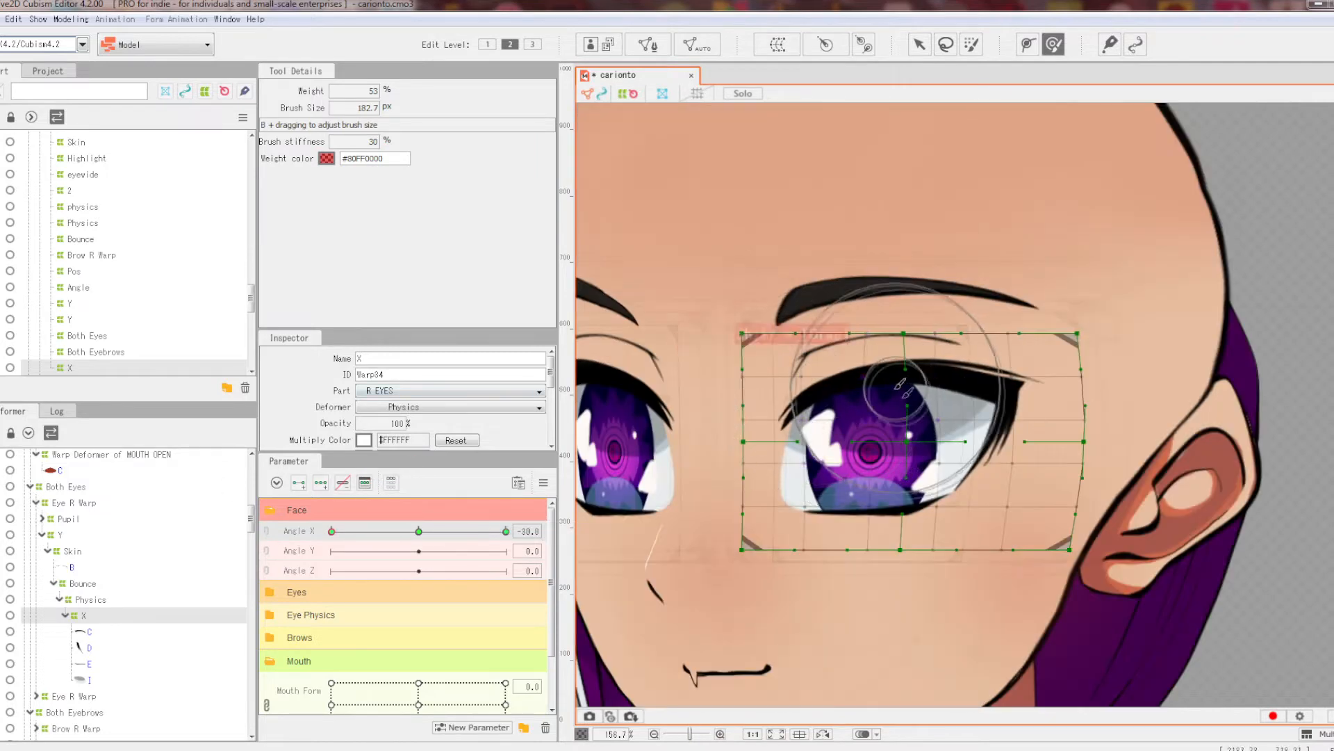
pyautogui.moveTo(911, 586); pyautogui.dragTo(899, 587)
pyautogui.moveTo(1025, 461); pyautogui.dragTo(1013, 461)
pyautogui.moveTo(332, 531)
pyautogui.mouseDown()
pyautogui.moveTo(399, 532)
pyautogui.moveTo(332, 531)
pyautogui.mouseUp()
pyautogui.moveTo(1036, 379); pyautogui.dragTo(1028, 378)
pyautogui.moveTo(331, 531)
pyautogui.mouseDown()
pyautogui.moveTo(360, 530)
pyautogui.moveTo(332, 531)
pyautogui.mouseUp()
pyautogui.scroll(-3, 702, 463)
# Step: Preview Angle X from −30 to 30, select pupil mesh G, and reset all parameters
pyautogui.click(702, 465)
pyautogui.moveTo(702, 464); pyautogui.dragTo(650, 509)
pyautogui.moveTo(533, 531)
pyautogui.mouseDown()
pyautogui.moveTo(575, 531)
pyautogui.moveTo(338, 531)
pyautogui.moveTo(505, 531)
pyautogui.mouseUp()
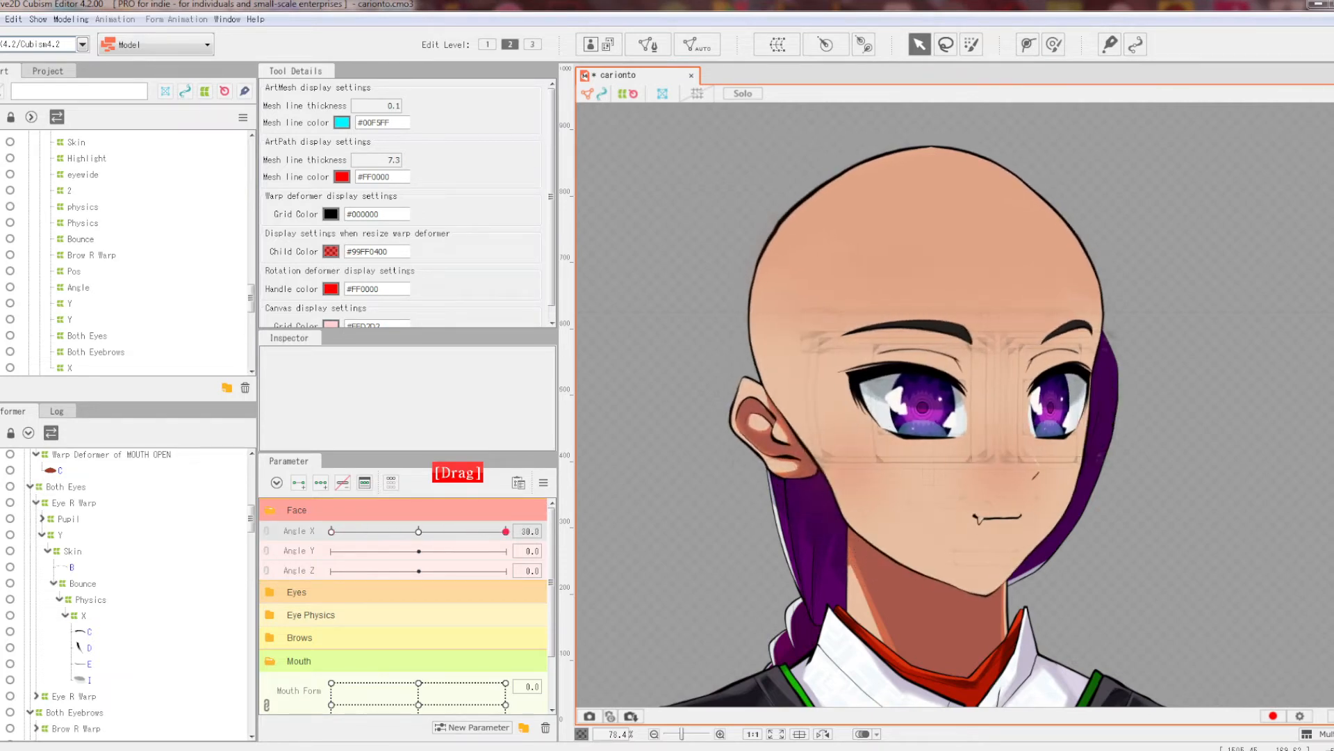
pyautogui.scroll(4, 1196, 403)
pyautogui.click(885, 412)
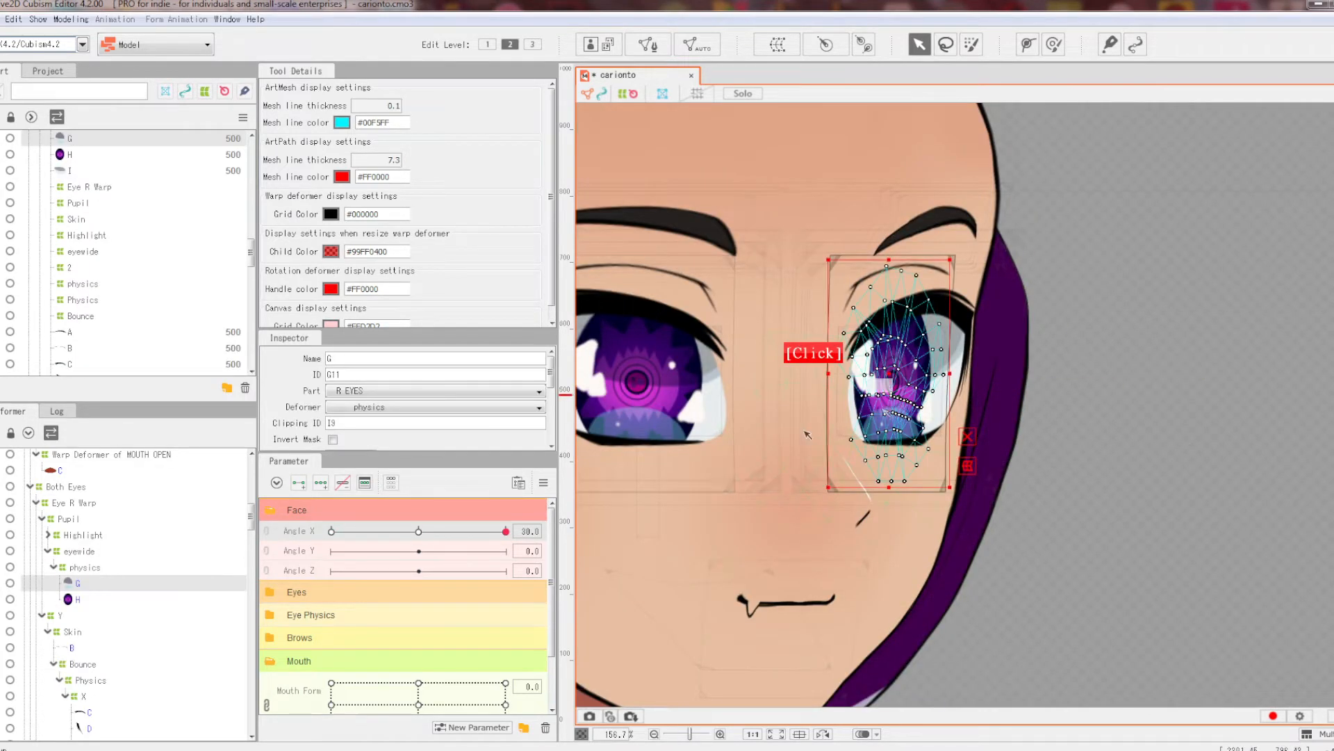
pyautogui.click(543, 483)
pyautogui.click(612, 476)
# Step: Create a warp deformer named 'Pupil X Angle' around the right eye's pupil mesh G
pyautogui.press('space')
pyautogui.moveTo(1198, 382); pyautogui.dragTo(1241, 376)
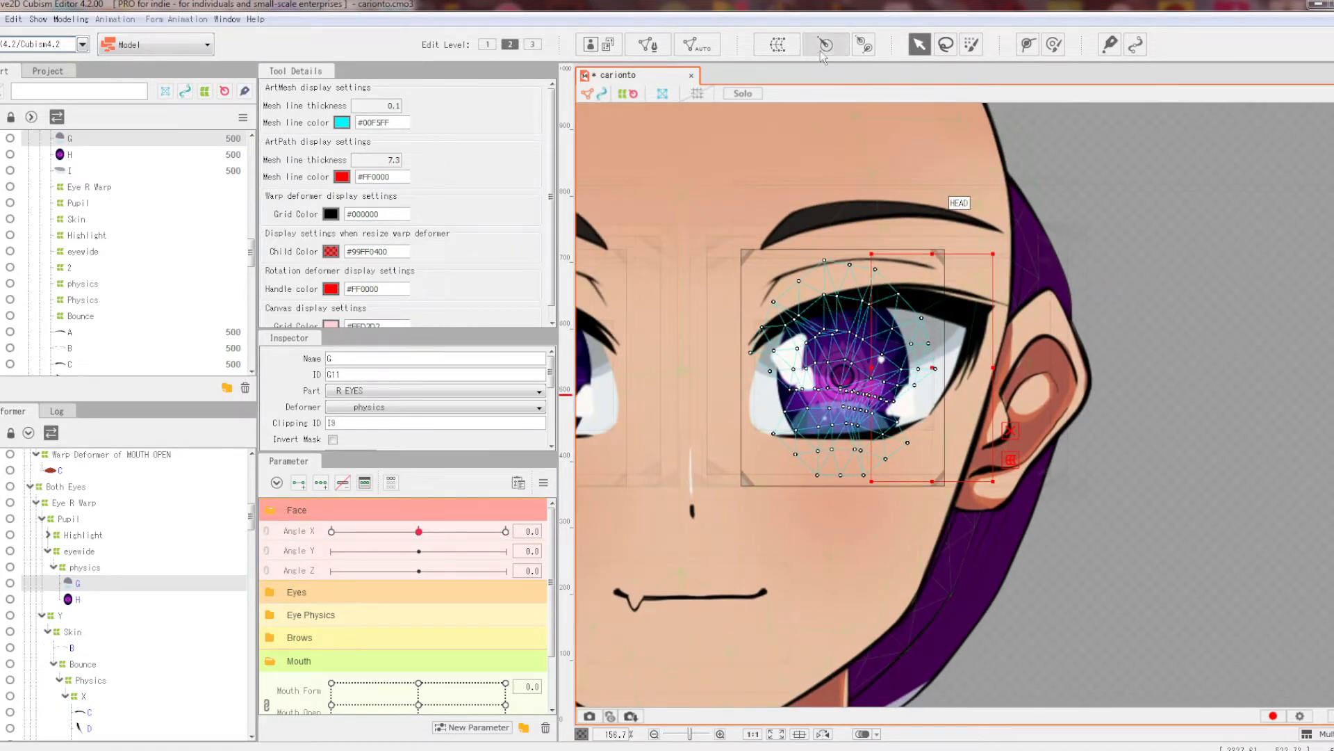
pyautogui.click(789, 53)
pyautogui.moveTo(898, 449); pyautogui.dragTo(596, 388)
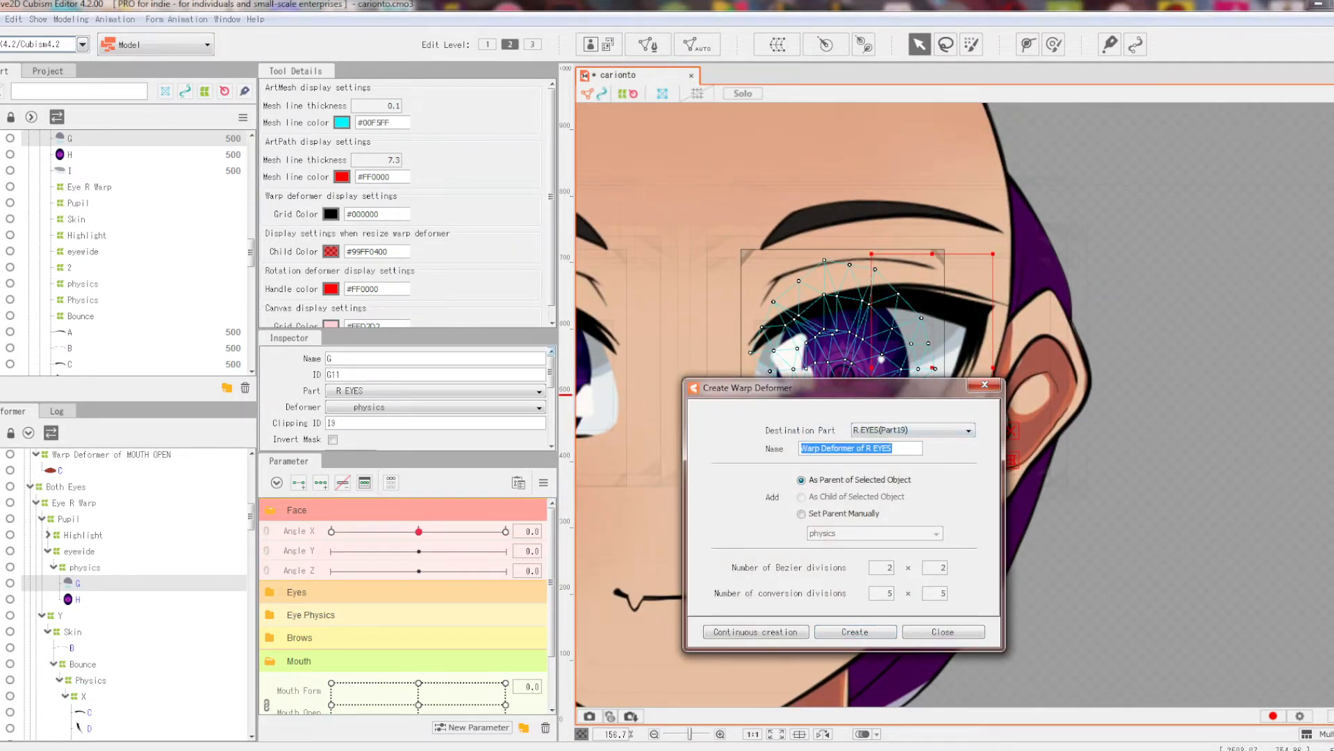
pyautogui.write('Pupil X Angle')
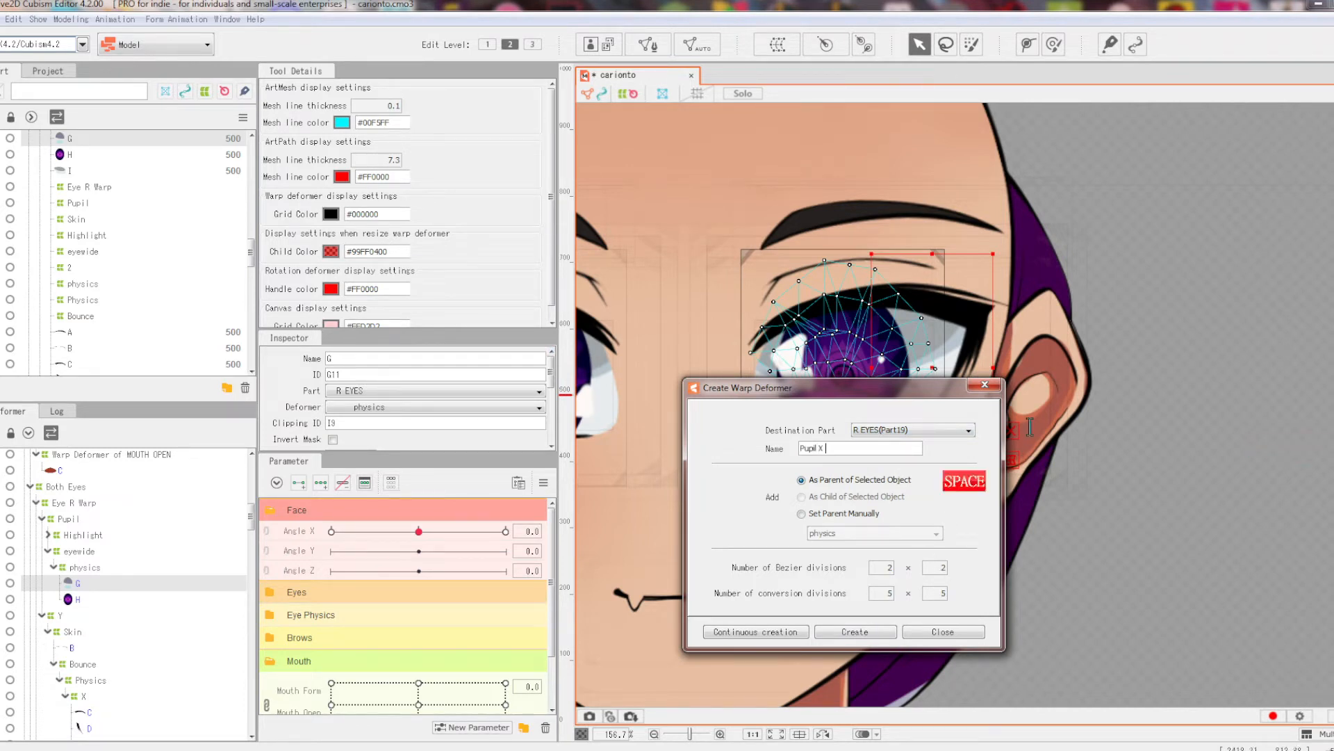
pyautogui.click(873, 635)
pyautogui.moveTo(420, 530); pyautogui.dragTo(509, 534)
# Step: Move the warp's centre points right and place mesh H inside the Pupil X Angle deformer
pyautogui.scroll(4, 1021, 379)
pyautogui.scroll(-1, 372, 348)
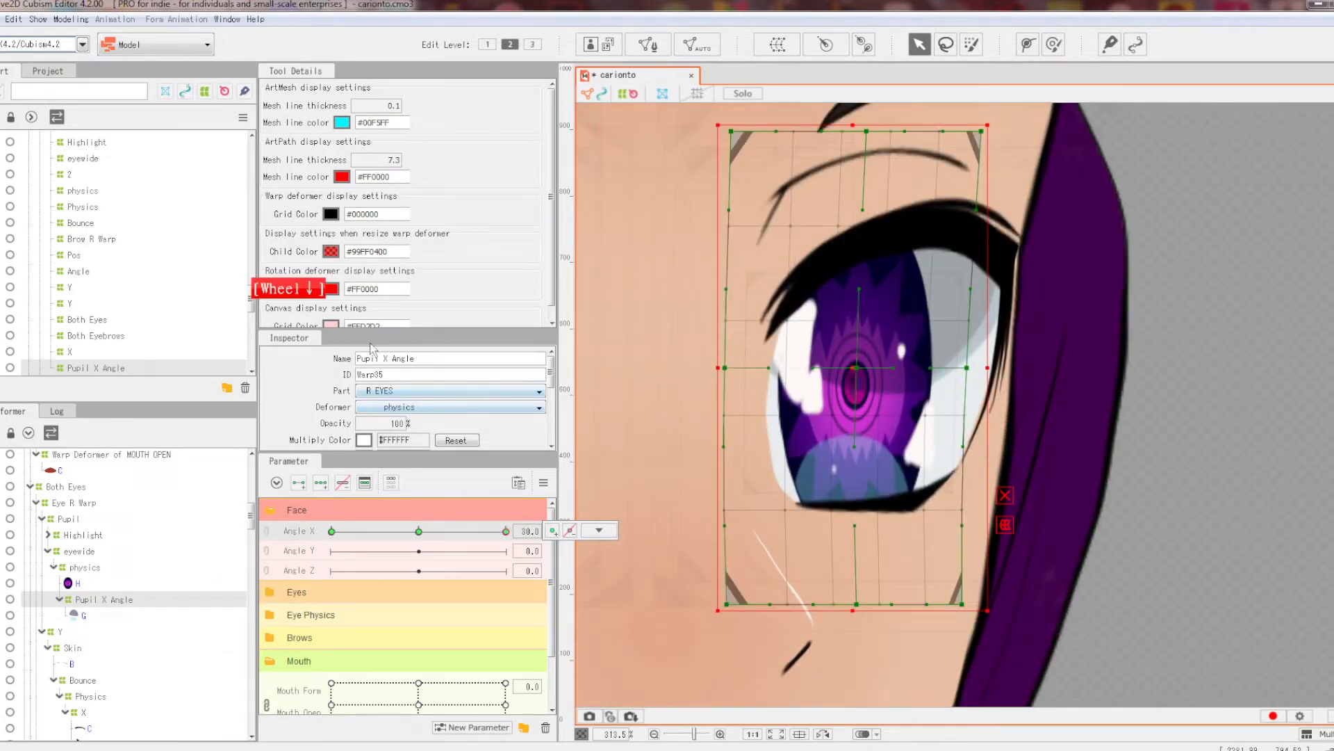
pyautogui.scroll(-4, 420, 409)
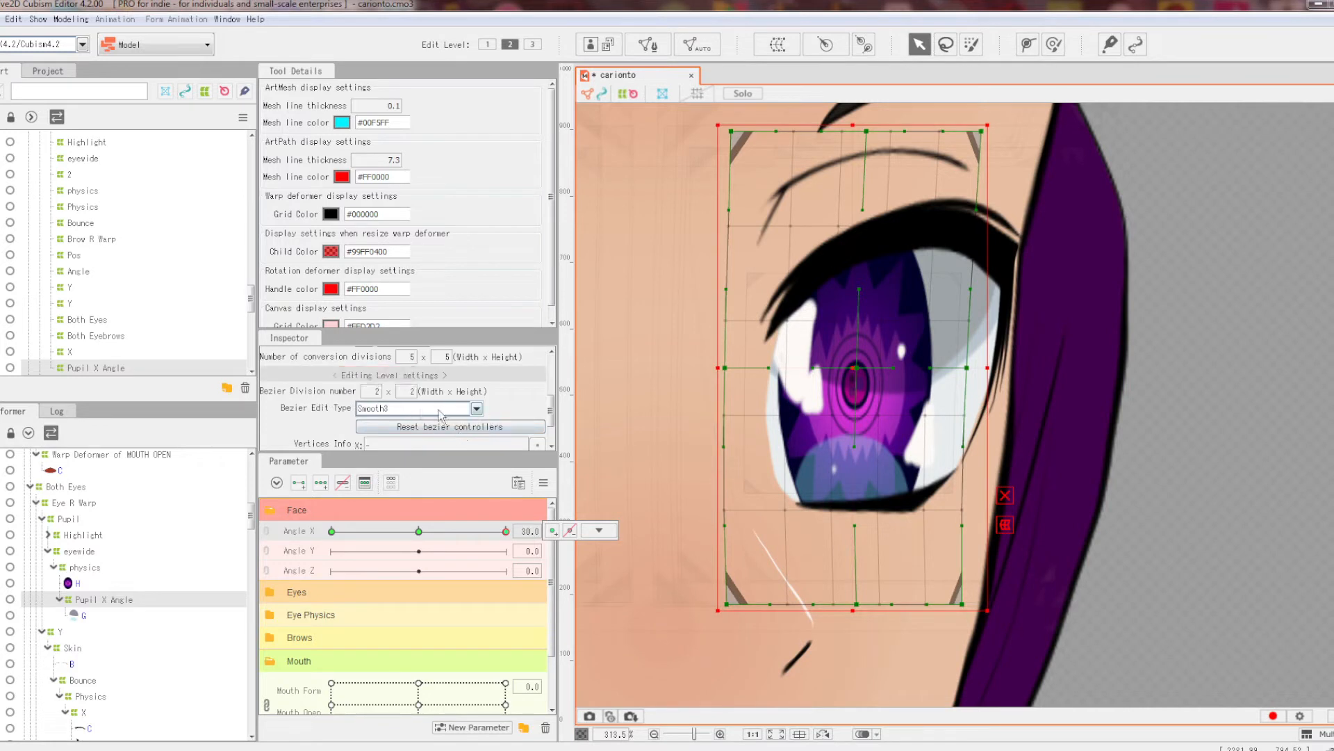
pyautogui.click(858, 367)
pyautogui.moveTo(857, 368); pyautogui.dragTo(878, 371)
pyautogui.rightClick(556, 468)
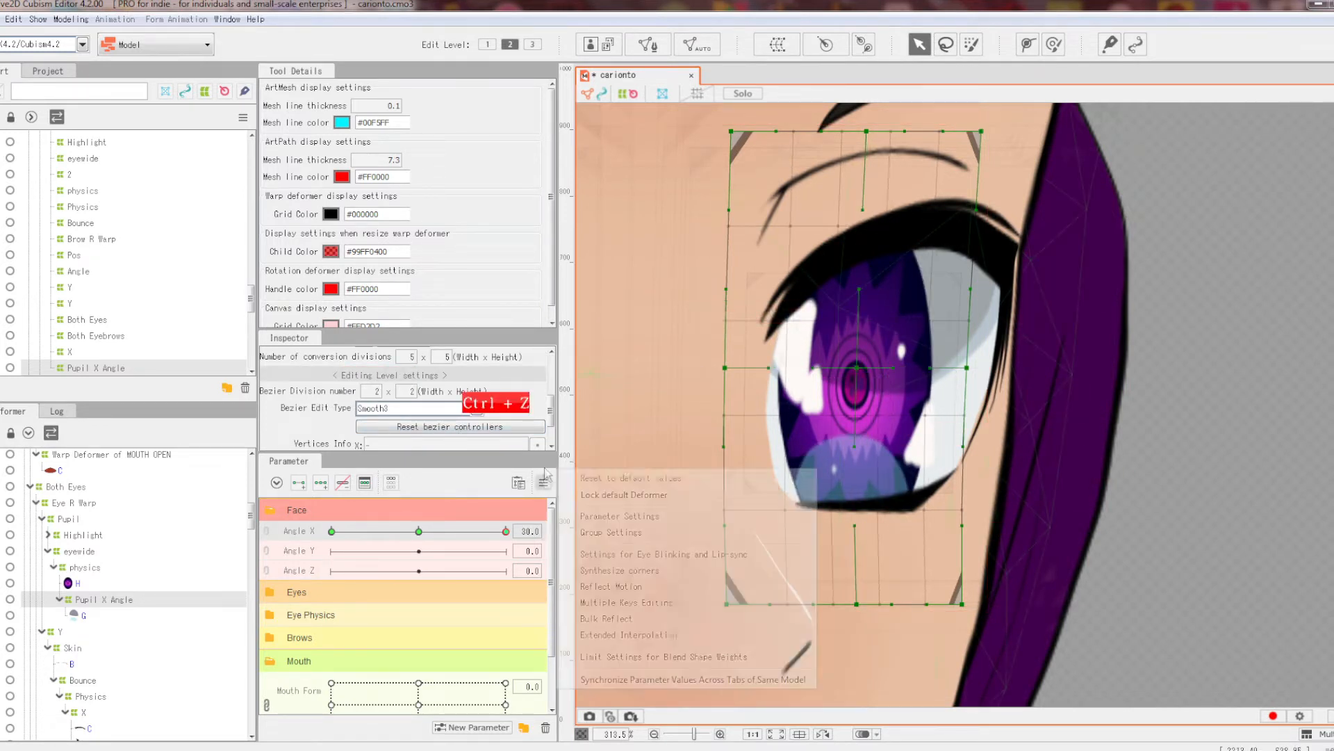
pyautogui.click(605, 472)
pyautogui.moveTo(89, 583); pyautogui.dragTo(81, 601)
pyautogui.click(91, 583)
# Step: At Angle X 30, drag the Pupil X Angle centre and left-middle points right, shifting the pupil
pyautogui.moveTo(440, 532); pyautogui.dragTo(505, 531)
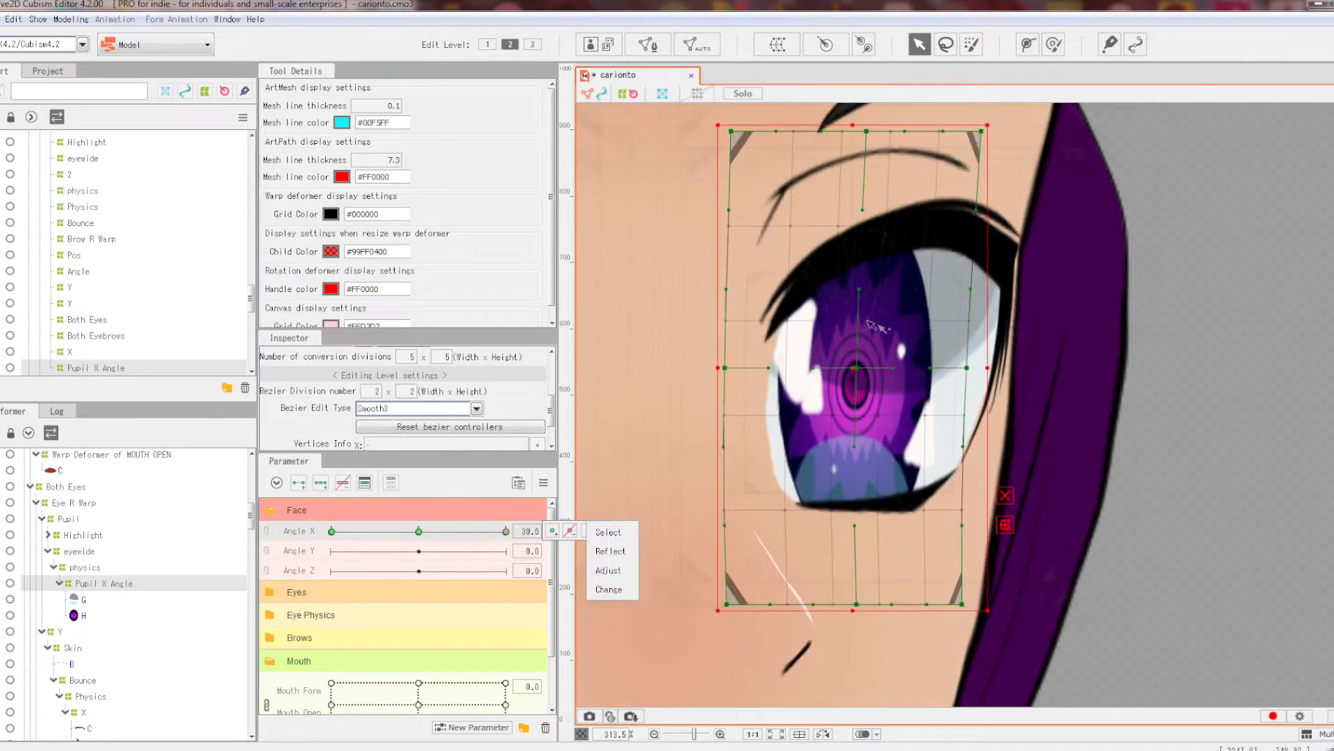
pyautogui.moveTo(861, 375); pyautogui.dragTo(979, 373)
pyautogui.scroll(-2, 941, 382)
pyautogui.moveTo(506, 531)
pyautogui.mouseDown()
pyautogui.moveTo(494, 530)
pyautogui.moveTo(509, 530)
pyautogui.mouseUp()
pyautogui.moveTo(906, 371); pyautogui.dragTo(980, 369)
pyautogui.moveTo(781, 371); pyautogui.dragTo(787, 369)
pyautogui.moveTo(506, 530)
pyautogui.mouseDown()
pyautogui.moveTo(461, 516)
pyautogui.moveTo(513, 518)
pyautogui.mouseUp()
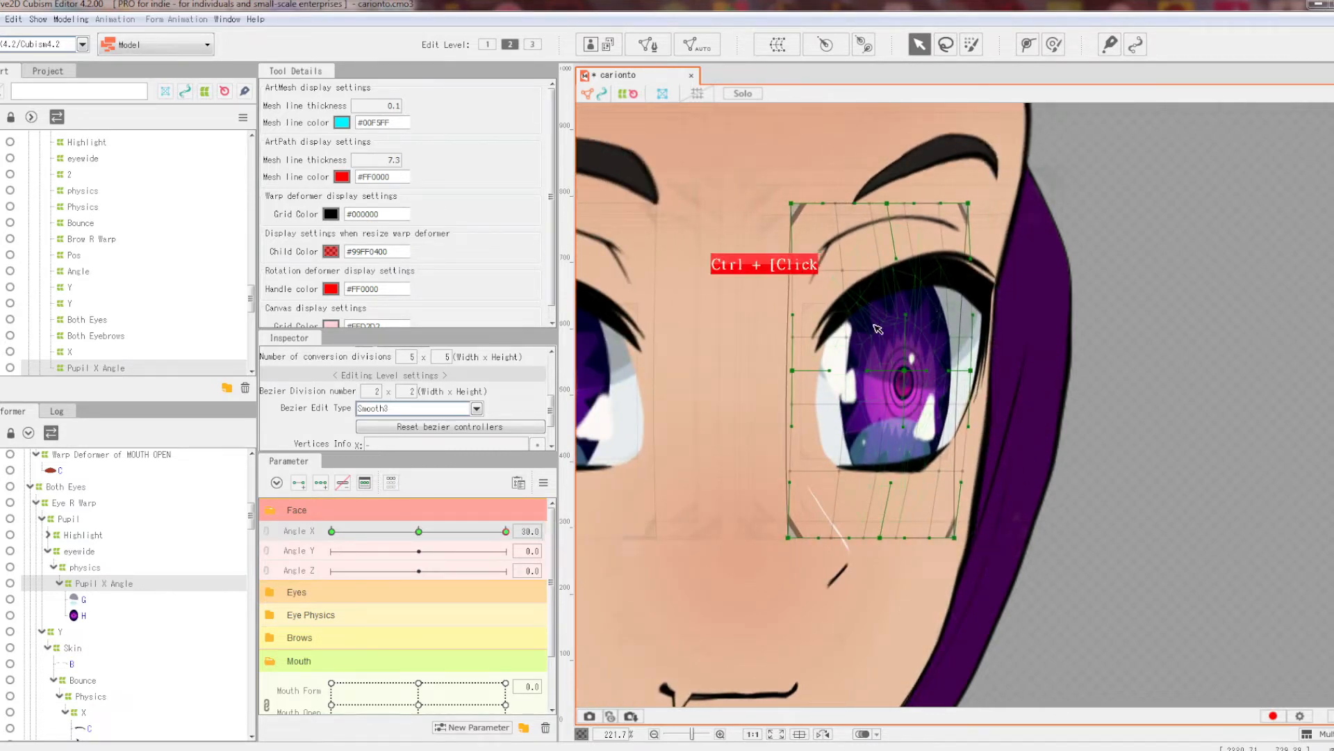
# Step: Marquee-select the Pupil X Angle warp points over the pupil and check them at Angle X 30
pyautogui.click(906, 373)
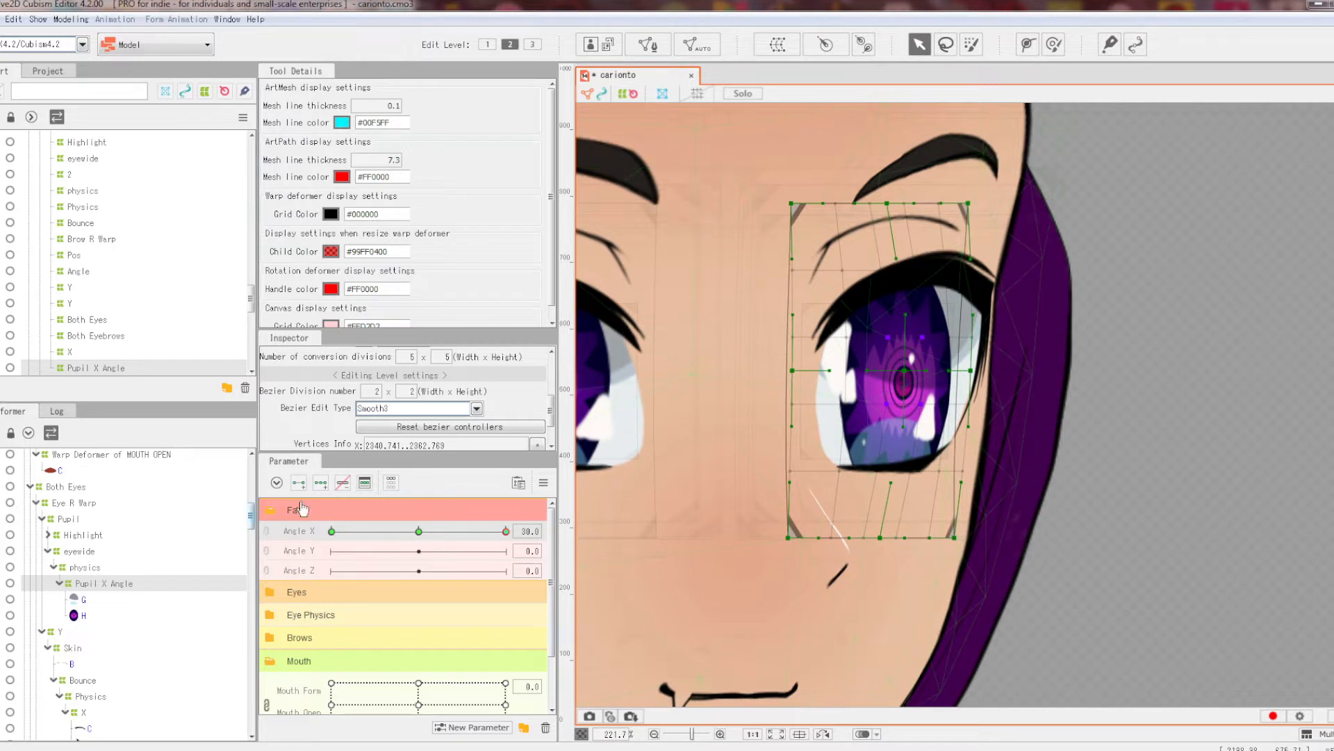
pyautogui.click(812, 370)
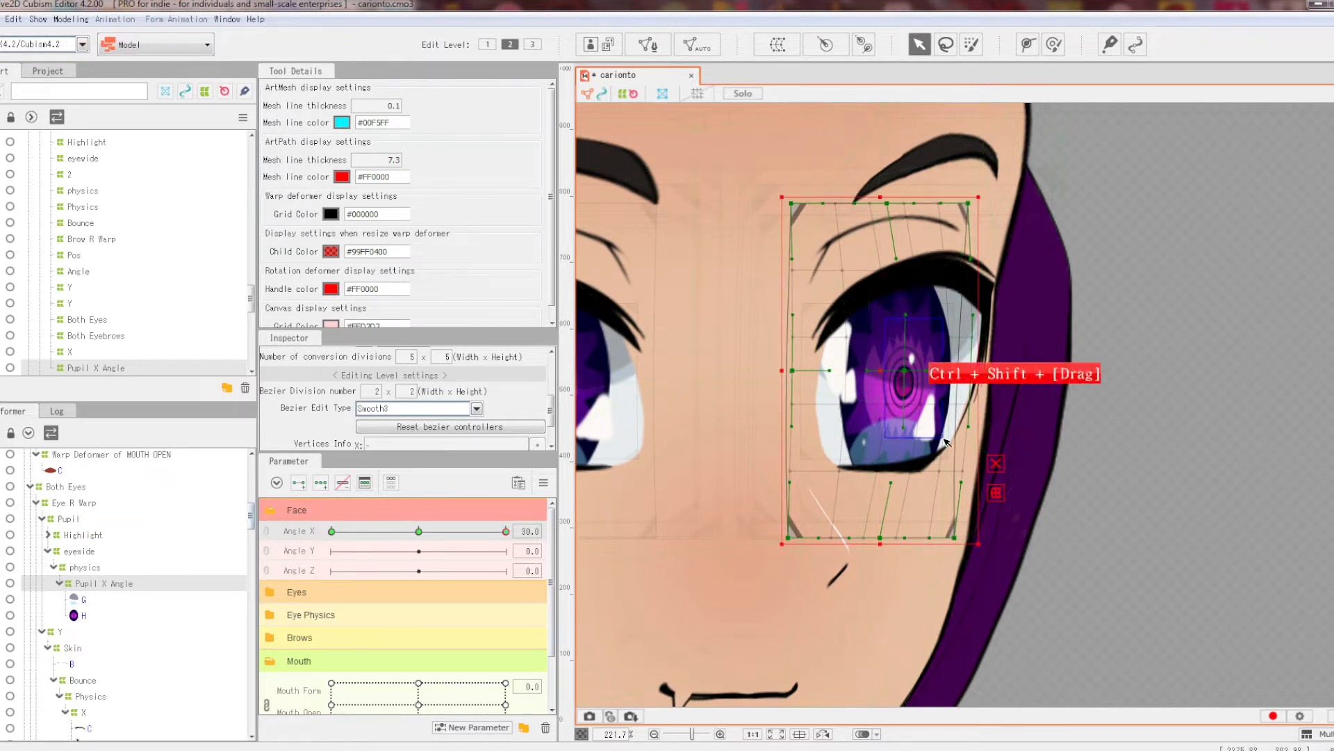
pyautogui.moveTo(865, 320); pyautogui.dragTo(912, 380)
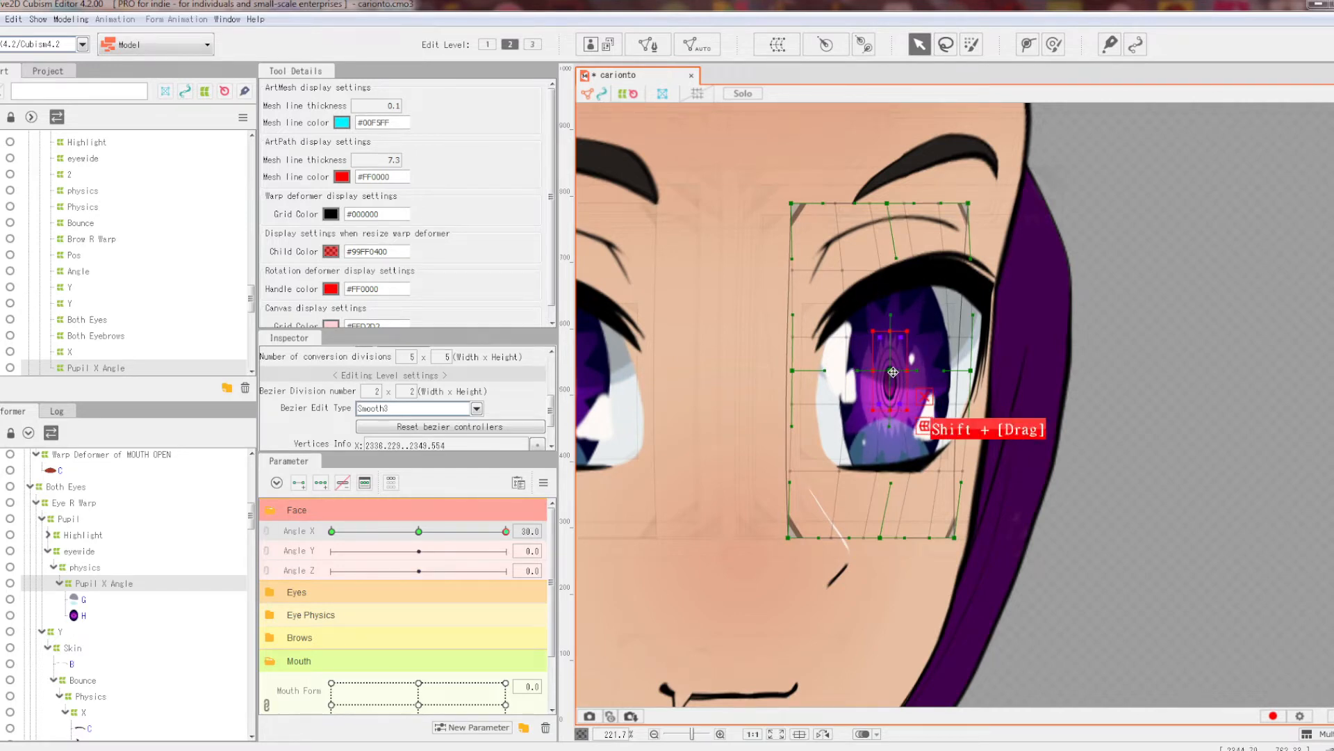
pyautogui.scroll(-2, 892, 372)
pyautogui.scroll(4, 896, 373)
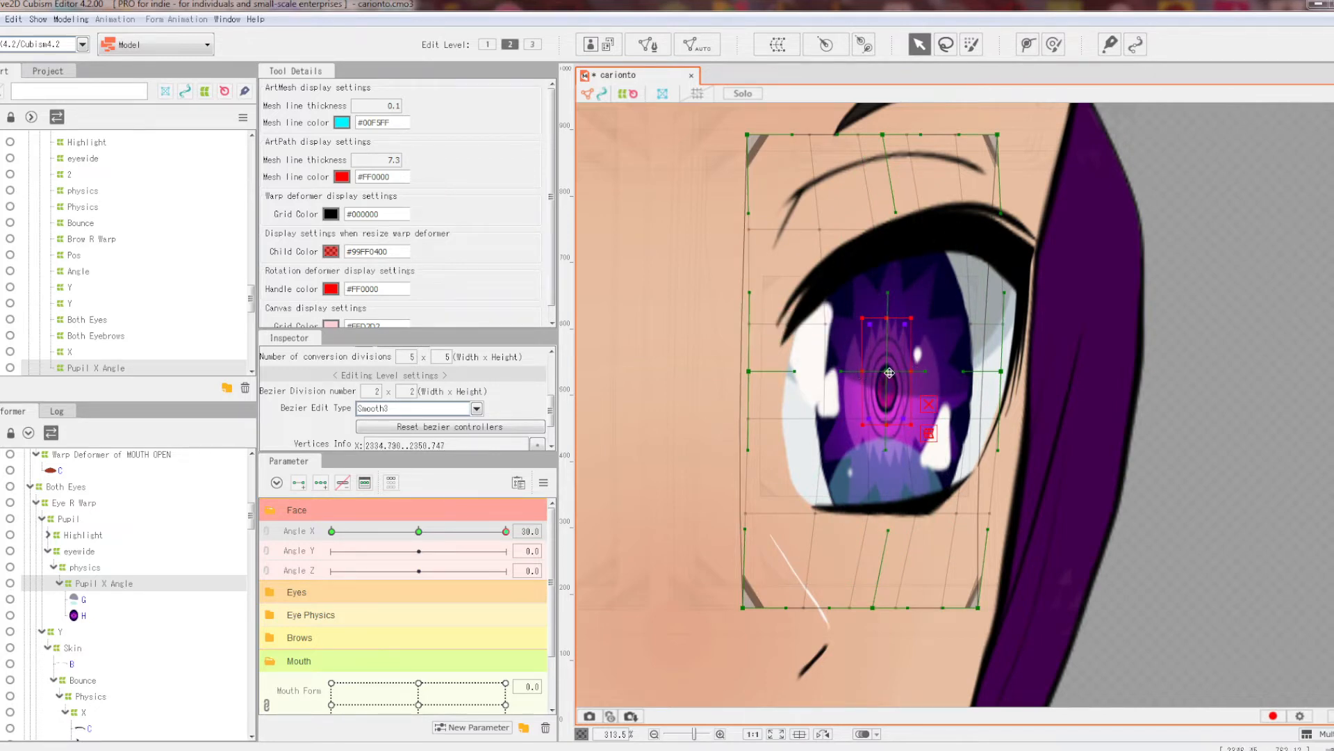
pyautogui.scroll(-2, 912, 371)
pyautogui.moveTo(497, 532)
pyautogui.mouseDown()
pyautogui.moveTo(470, 532)
pyautogui.moveTo(505, 533)
pyautogui.mouseUp()
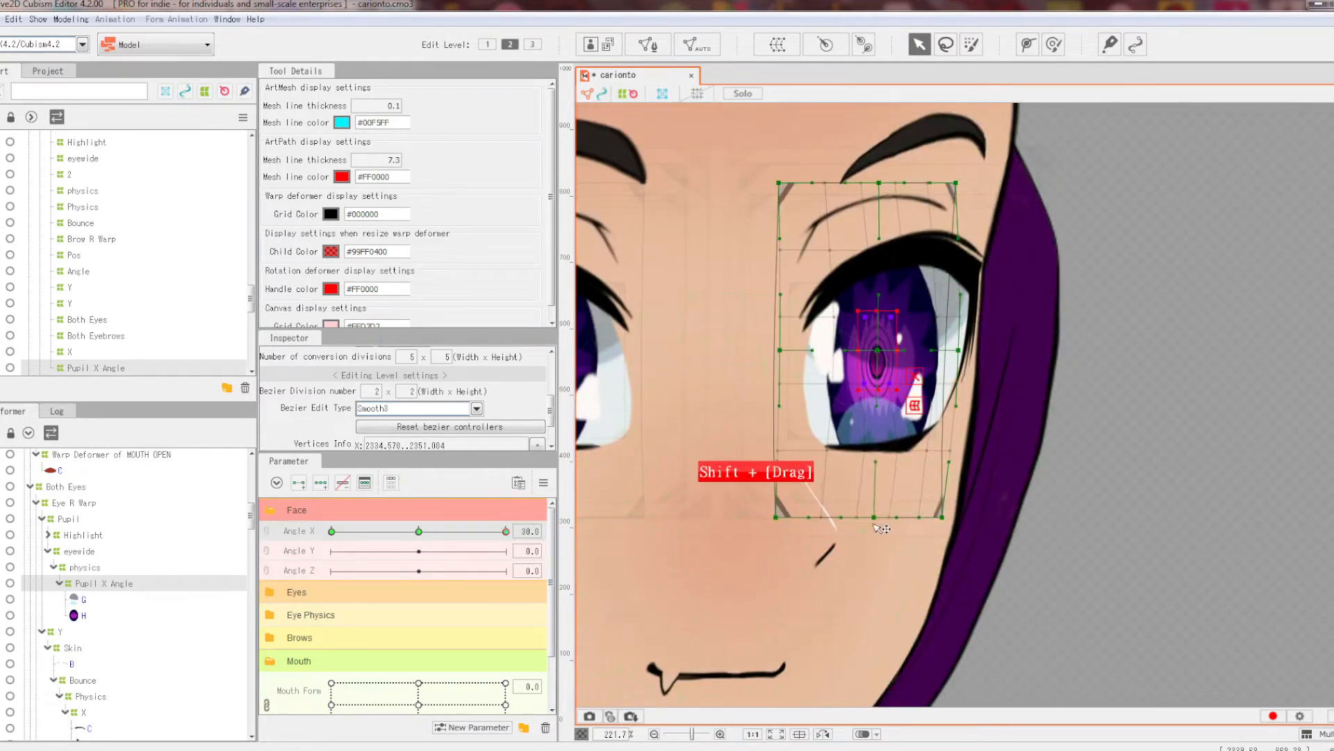
pyautogui.click(506, 531)
# Step: Turn the head to Angle X −30 and move the warp's right-middle point
pyautogui.moveTo(506, 531); pyautogui.dragTo(332, 531)
pyautogui.moveTo(702, 407); pyautogui.dragTo(951, 459)
pyautogui.moveTo(1014, 402); pyautogui.dragTo(1028, 401)
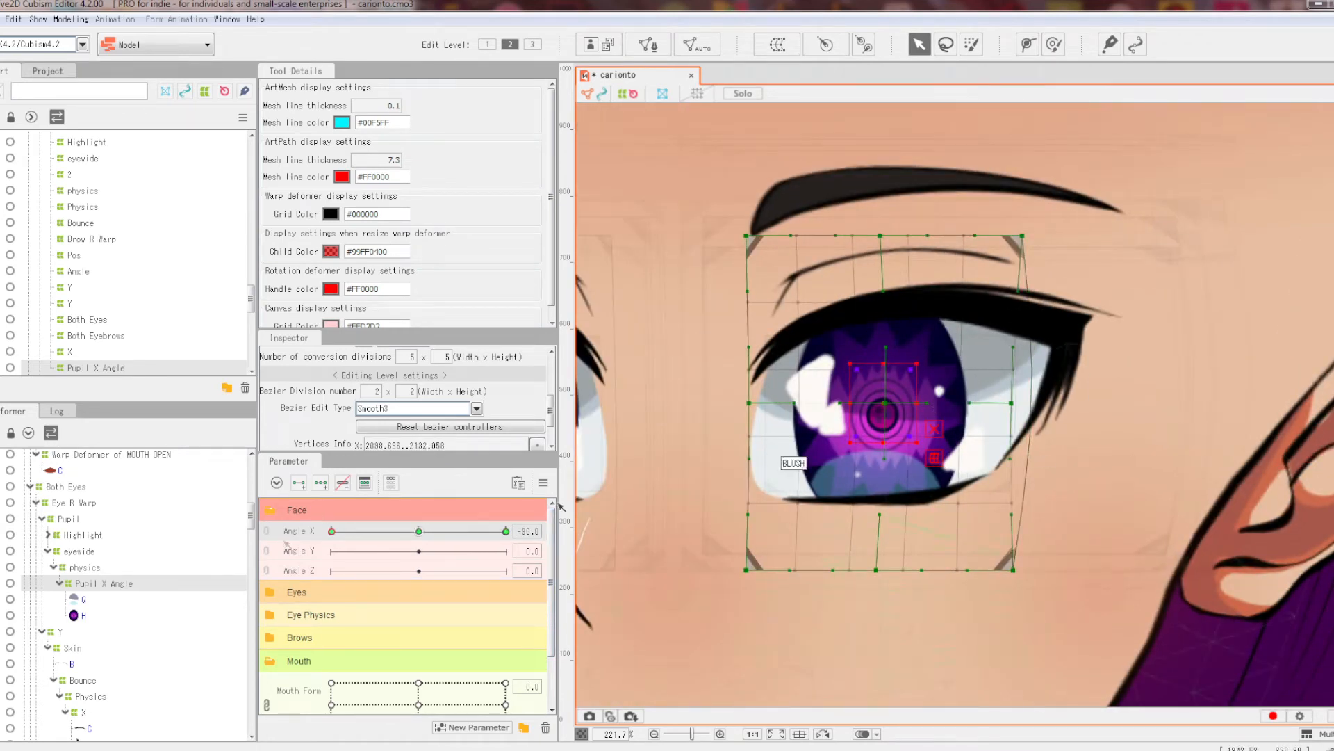
pyautogui.moveTo(875, 411); pyautogui.dragTo(875, 358)
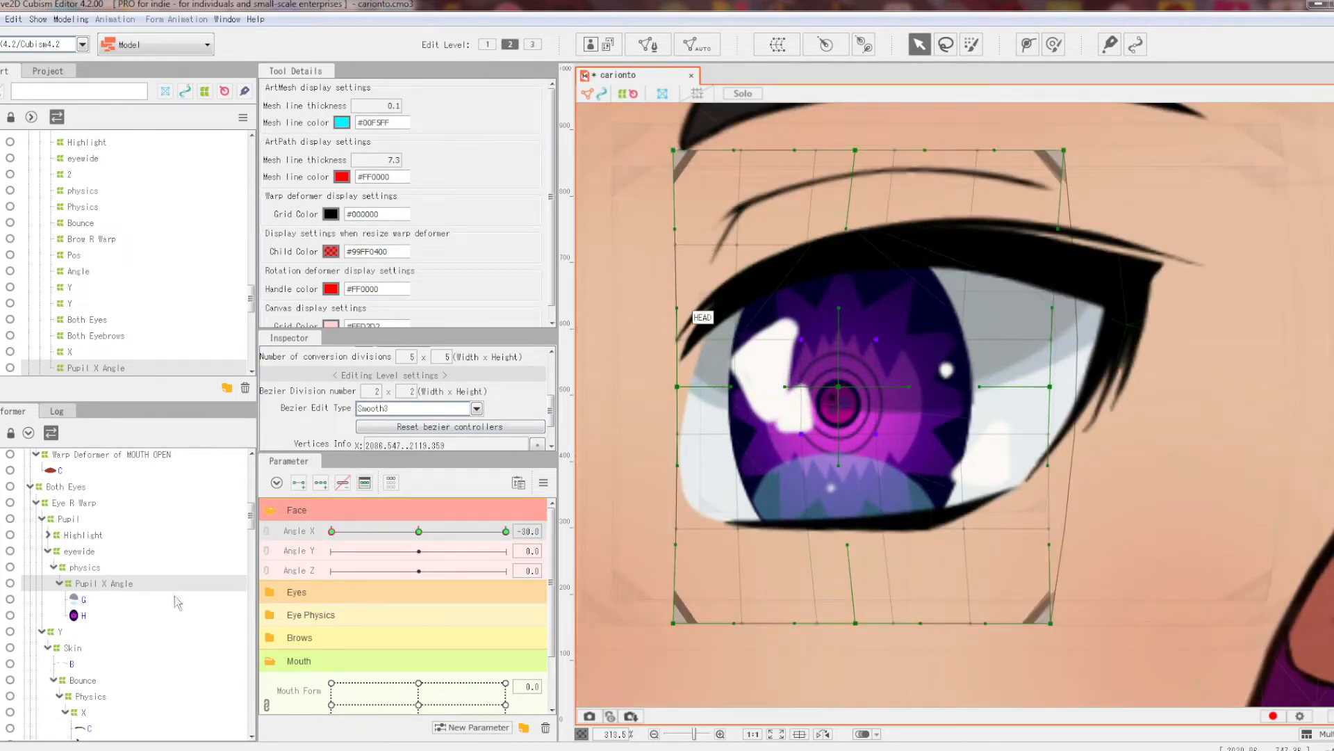
# Step: Shift the pupil warp's centre point slightly right and nudge the selected pupil points
pyautogui.moveTo(843, 391); pyautogui.dragTo(864, 391)
pyautogui.scroll(-3, 885, 382)
pyautogui.scroll(1, 886, 382)
pyautogui.moveTo(332, 531)
pyautogui.mouseDown()
pyautogui.moveTo(496, 514)
pyautogui.moveTo(330, 530)
pyautogui.mouseUp()
pyautogui.scroll(-3, 1023, 393)
pyautogui.scroll(1, 1004, 394)
pyautogui.moveTo(931, 390); pyautogui.dragTo(928, 390)
pyautogui.scroll(-1, 977, 379)
# Step: Expand Eyes to test Eyeball X/Y, return Angle X to 30, and select highlight mesh F
pyautogui.scroll(-3, 365, 657)
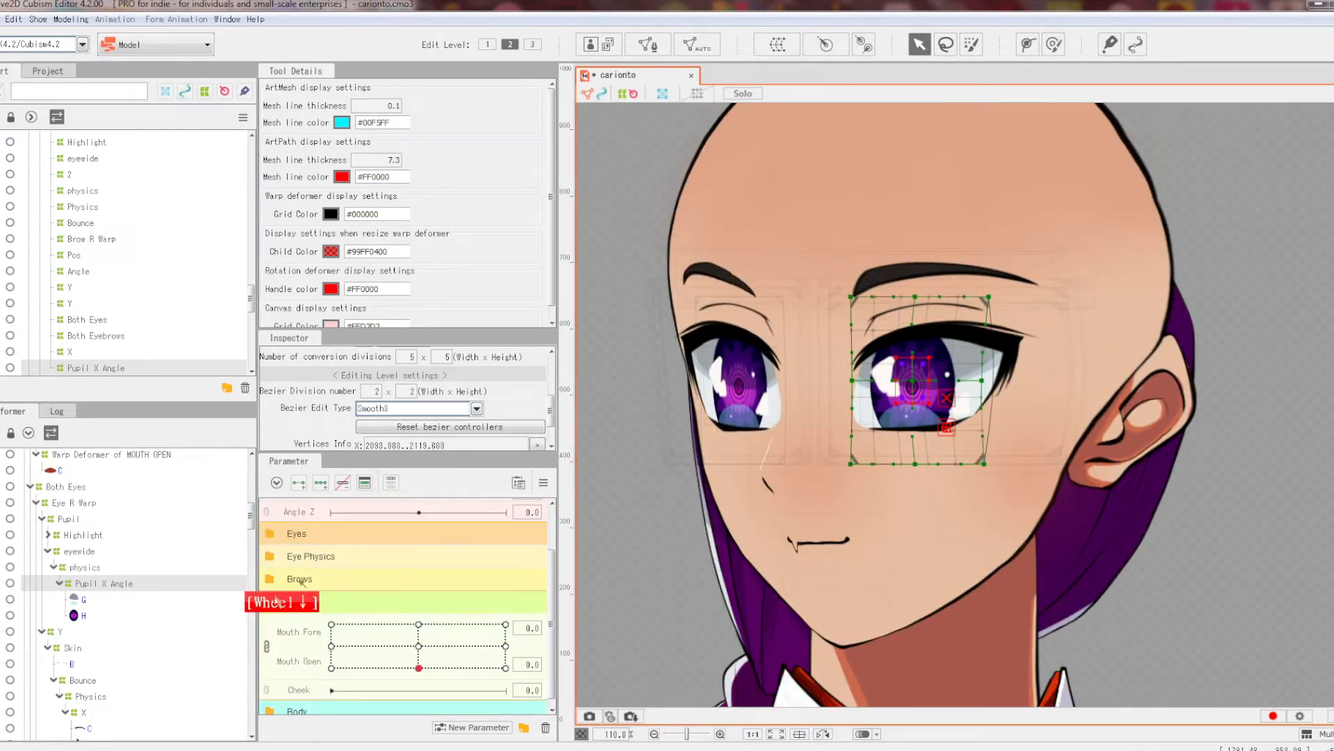
pyautogui.click(271, 533)
pyautogui.moveTo(418, 656)
pyautogui.mouseDown()
pyautogui.moveTo(466, 664)
pyautogui.moveTo(419, 657)
pyautogui.mouseUp()
pyautogui.scroll(1, 418, 657)
pyautogui.moveTo(332, 531); pyautogui.dragTo(506, 536)
pyautogui.scroll(-2, 451, 577)
pyautogui.moveTo(418, 598); pyautogui.dragTo(436, 579)
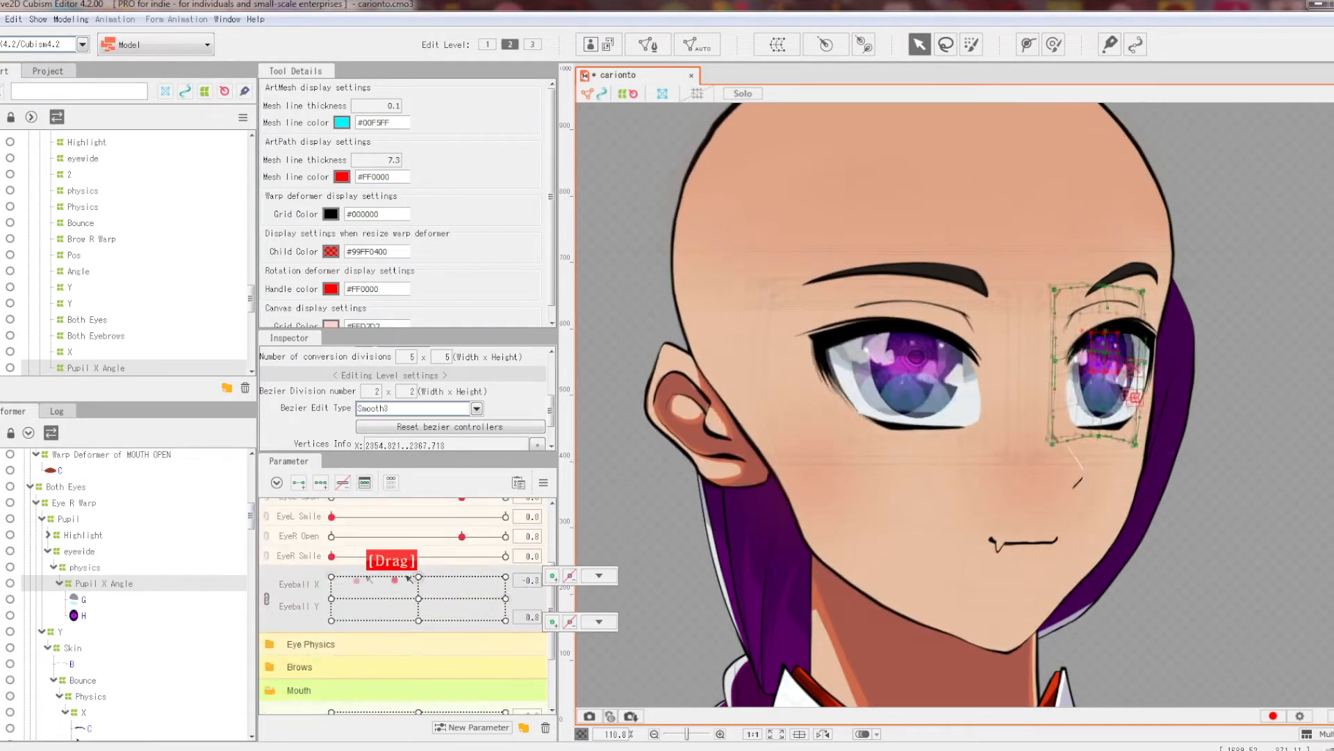
pyautogui.click(544, 482)
pyautogui.scroll(3, 347, 556)
pyautogui.moveTo(418, 531); pyautogui.dragTo(506, 532)
pyautogui.scroll(3, 1171, 395)
pyautogui.click(990, 372)
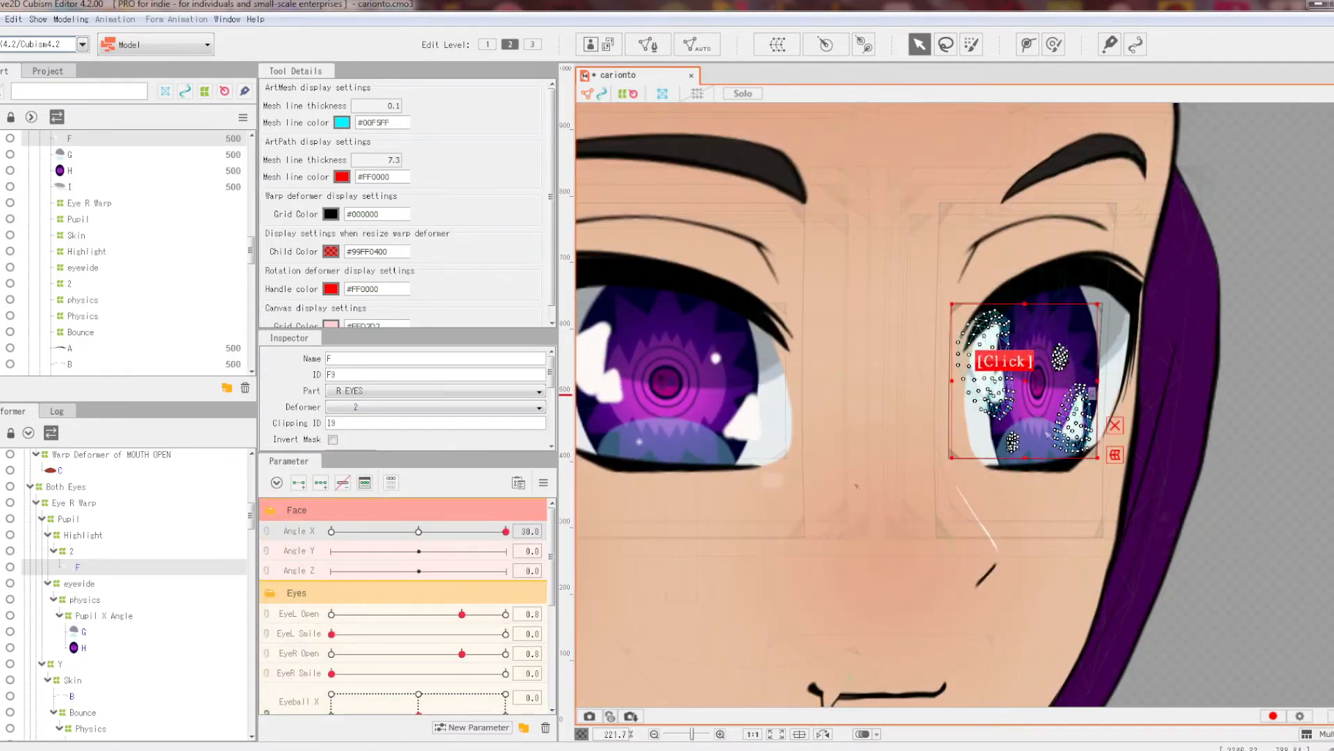
# Step: Wrap highlight mesh F in a new warp deformer named Highlight X and test Angle X
pyautogui.click(778, 45)
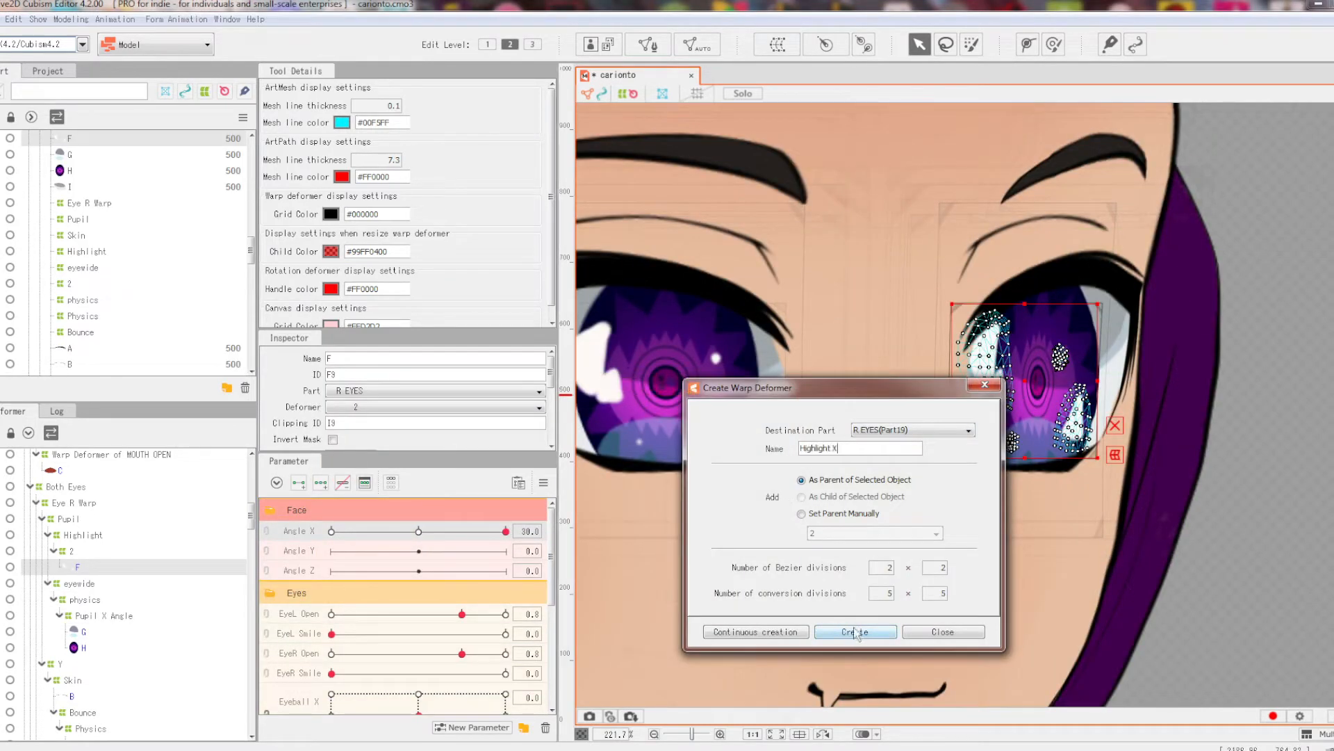
pyautogui.click(855, 632)
pyautogui.moveTo(506, 531); pyautogui.dragTo(419, 531)
pyautogui.moveTo(418, 531); pyautogui.dragTo(331, 531)
# Step: Swing the head across the Angle X range and deselect the Highlight X deformer
pyautogui.keyDown('shift'); pyautogui.click(845, 413); pyautogui.keyUp('shift')
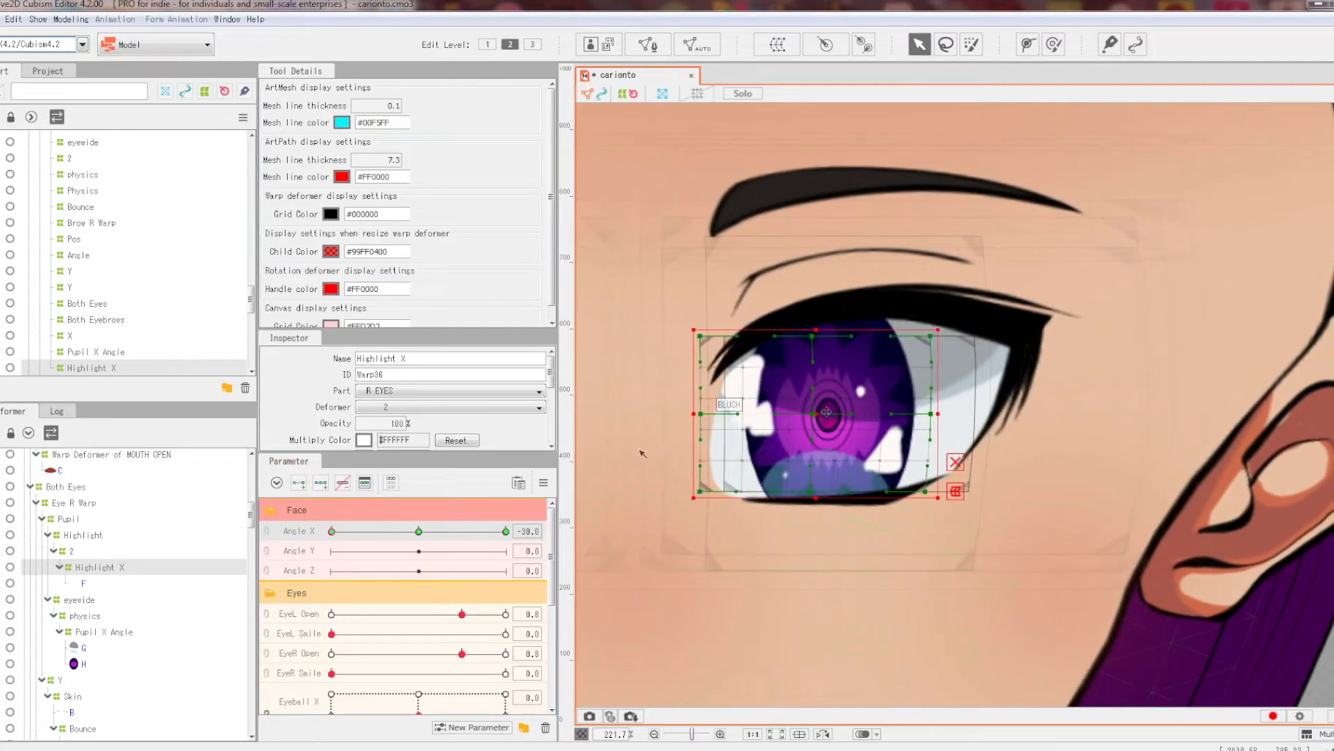
pyautogui.scroll(-4, 1052, 228)
pyautogui.click(1206, 290)
pyautogui.moveTo(506, 531); pyautogui.dragTo(419, 531)
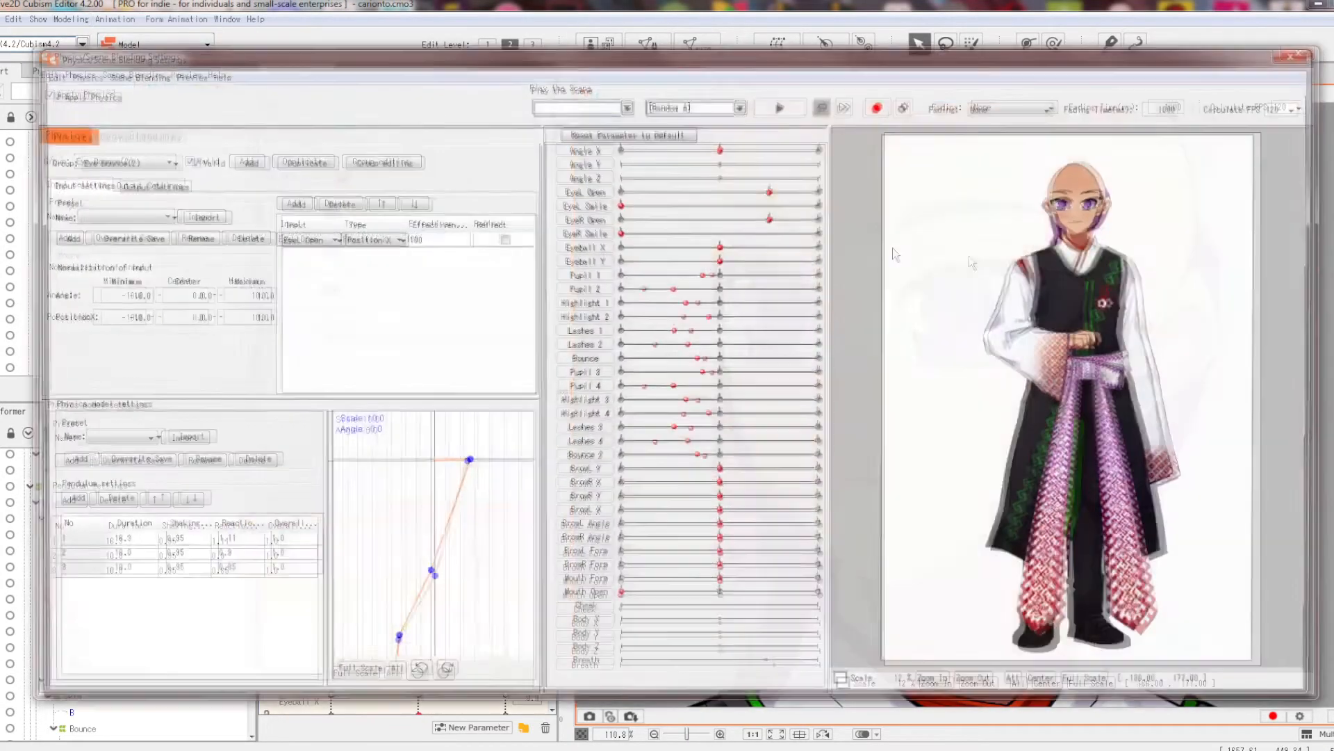
# Step: Swing the Physics preview head fully sideways both ways, then clear the mesh selection
pyautogui.scroll(5, 1095, 206)
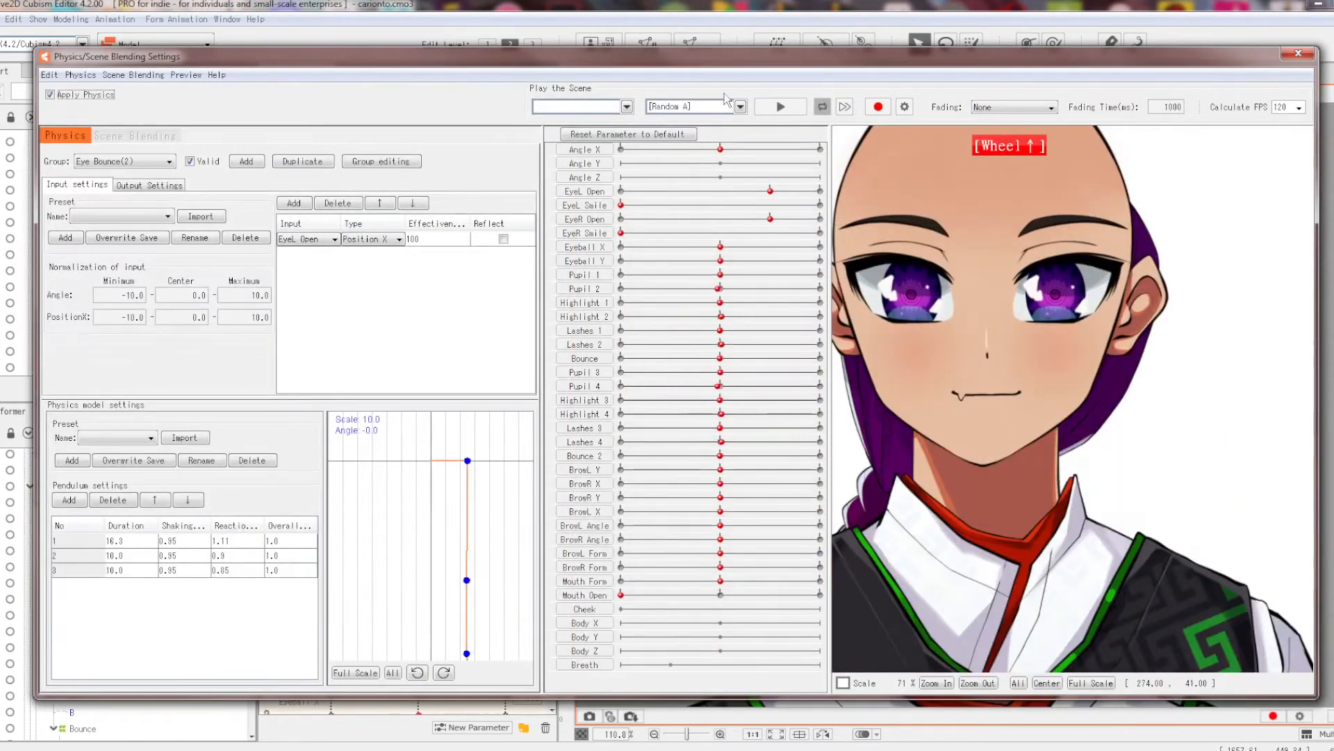
pyautogui.moveTo(720, 148); pyautogui.dragTo(846, 189)
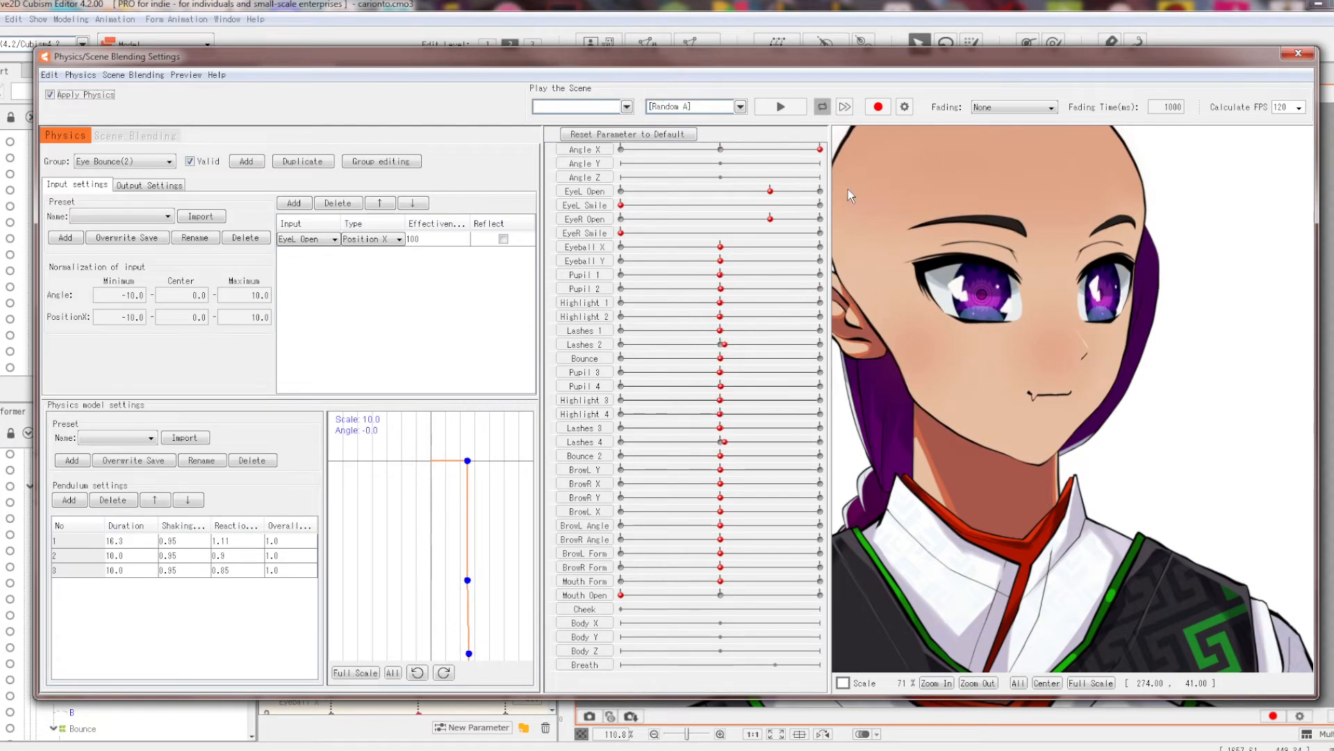
pyautogui.scroll(2, 1086, 296)
pyautogui.moveTo(821, 148); pyautogui.dragTo(831, 186)
pyautogui.scroll(-2, 1156, 310)
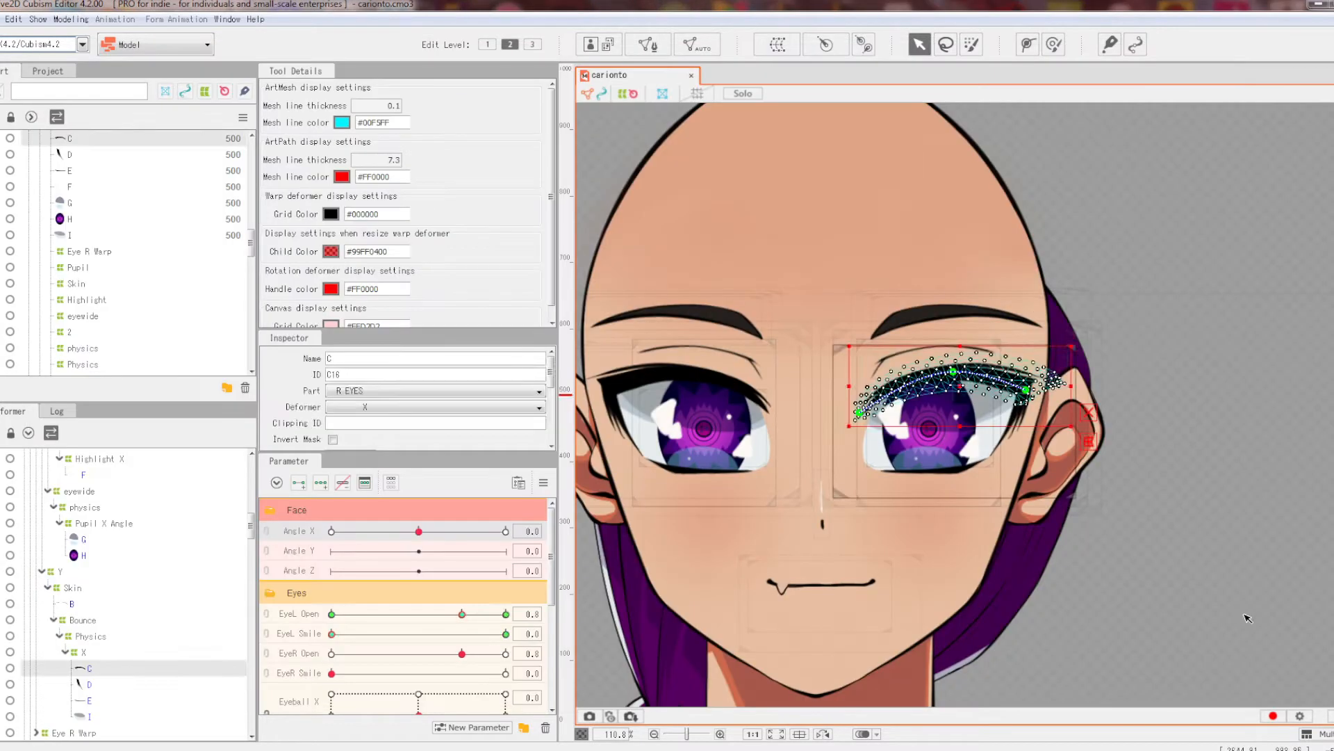
pyautogui.click(1098, 460)
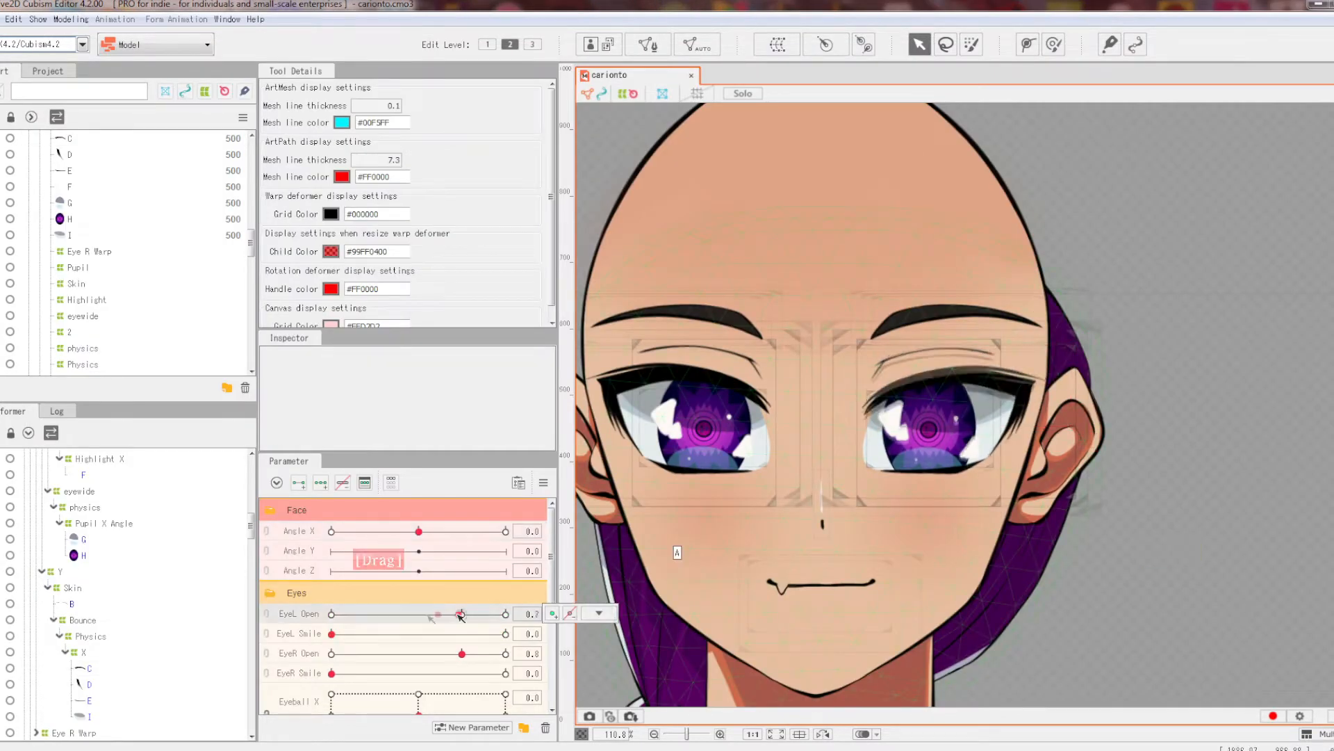
# Step: Turn the head partway left and make the left eye fully smile
pyautogui.moveTo(420, 527); pyautogui.dragTo(359, 522)
pyautogui.scroll(-2, 811, 531)
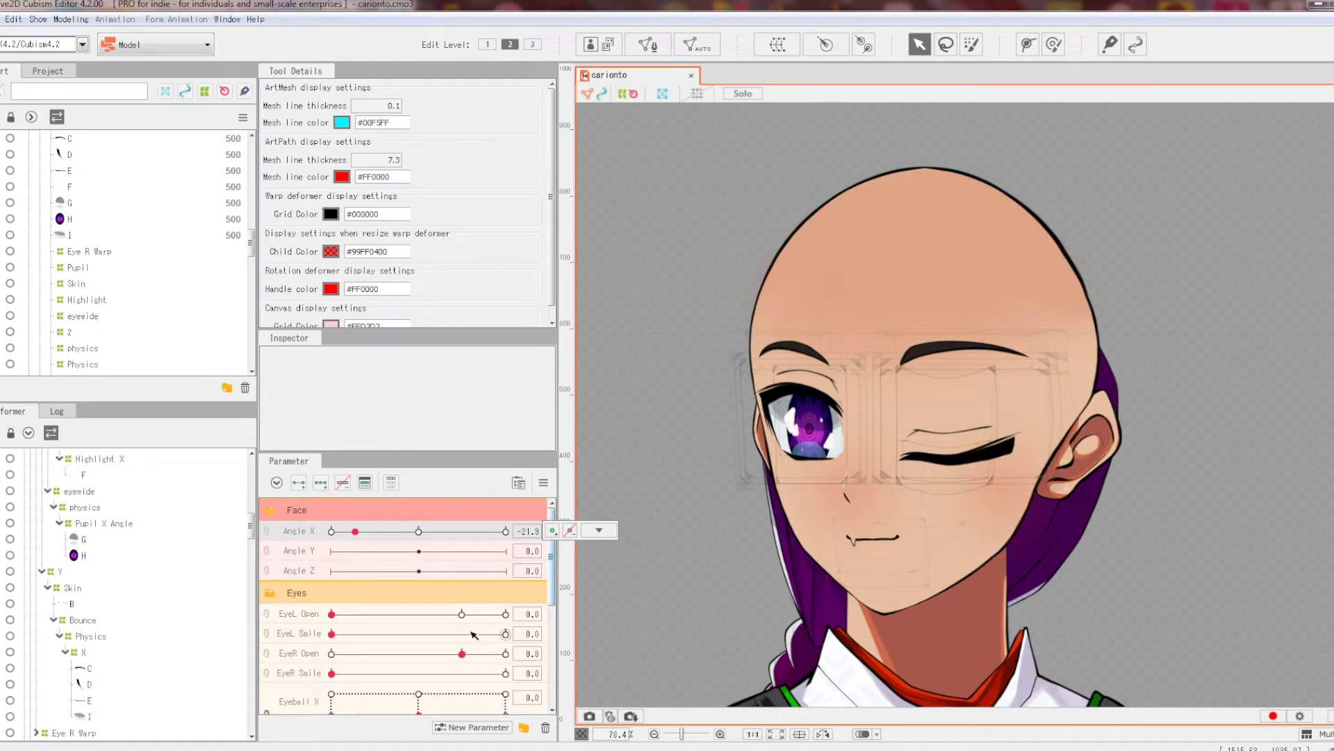
pyautogui.click(505, 633)
# Step: Set Angle X to 30 and select the right eye's highlight mesh F
pyautogui.moveTo(418, 532); pyautogui.dragTo(505, 535)
pyautogui.moveTo(342, 532); pyautogui.dragTo(506, 533)
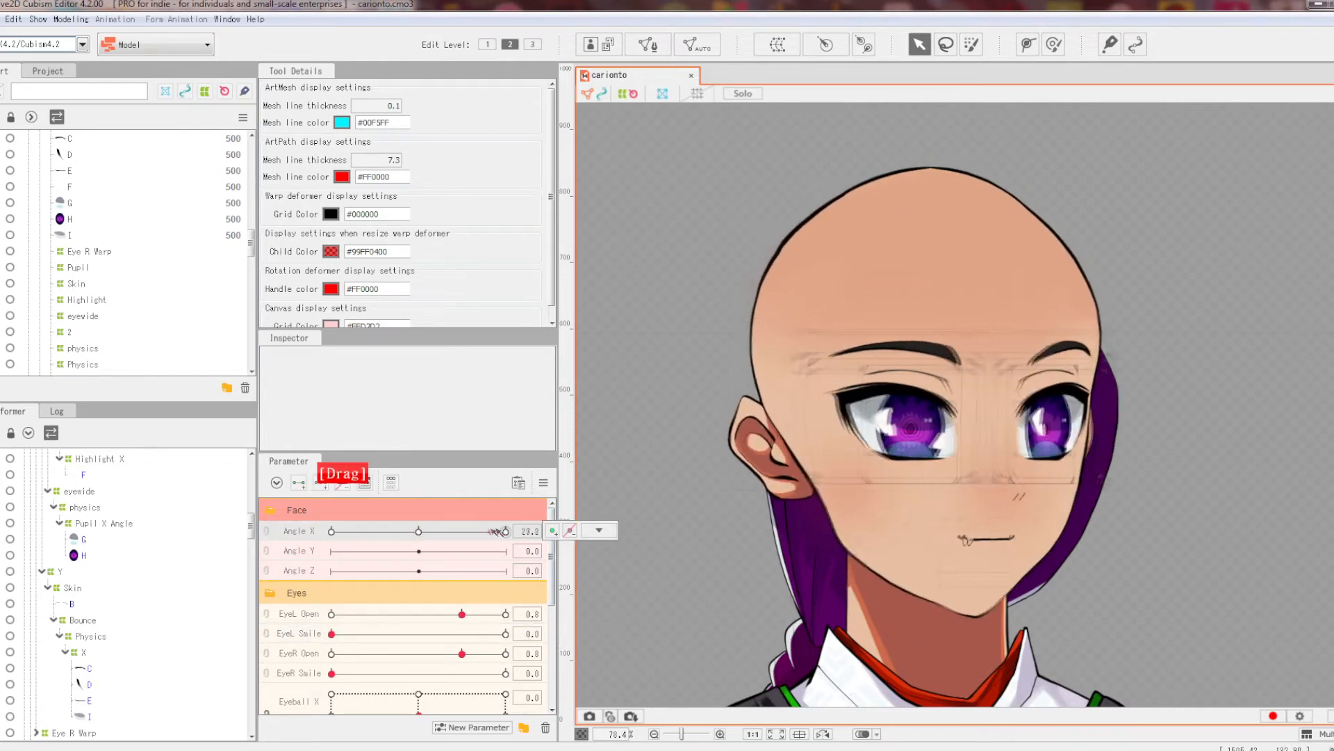
pyautogui.scroll(-6, 1199, 369)
pyautogui.scroll(3, 1178, 386)
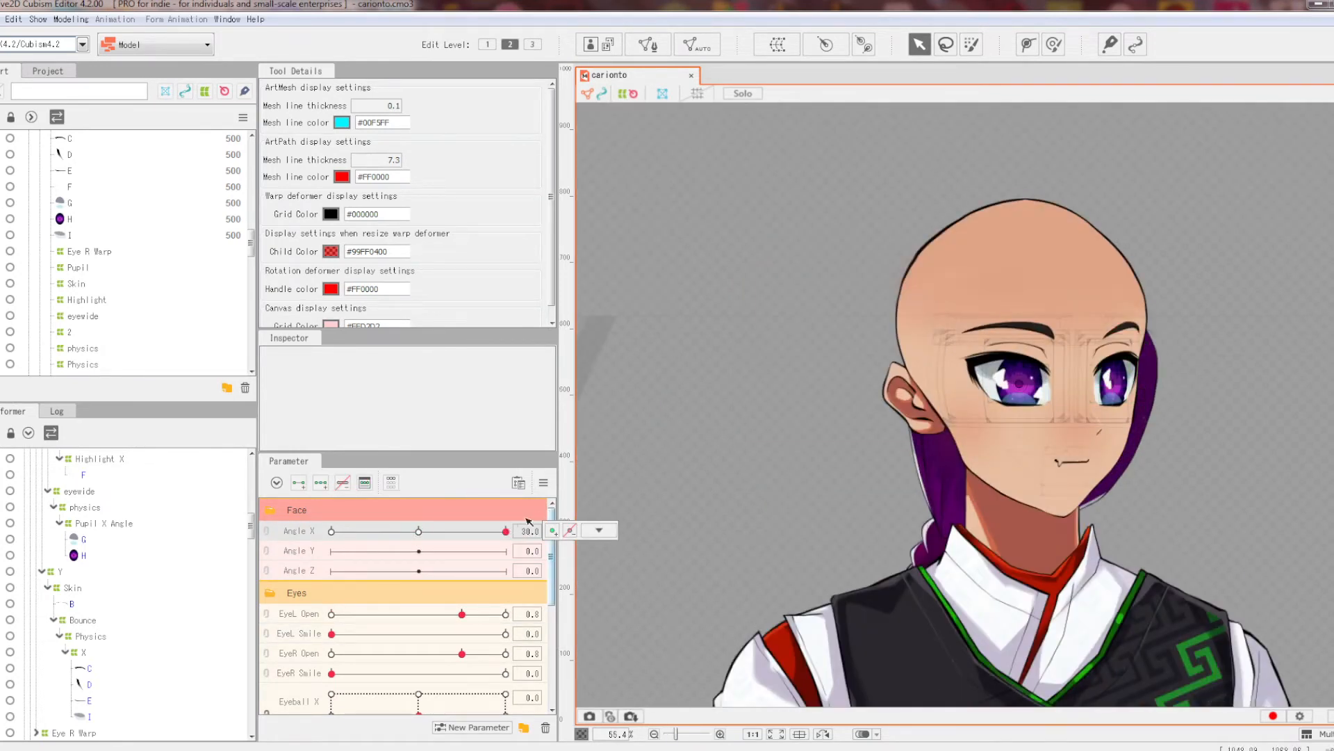
pyautogui.moveTo(505, 531)
pyautogui.mouseDown()
pyautogui.moveTo(352, 531)
pyautogui.moveTo(528, 531)
pyautogui.mouseUp()
pyautogui.scroll(5, 1147, 354)
pyautogui.click(1055, 461)
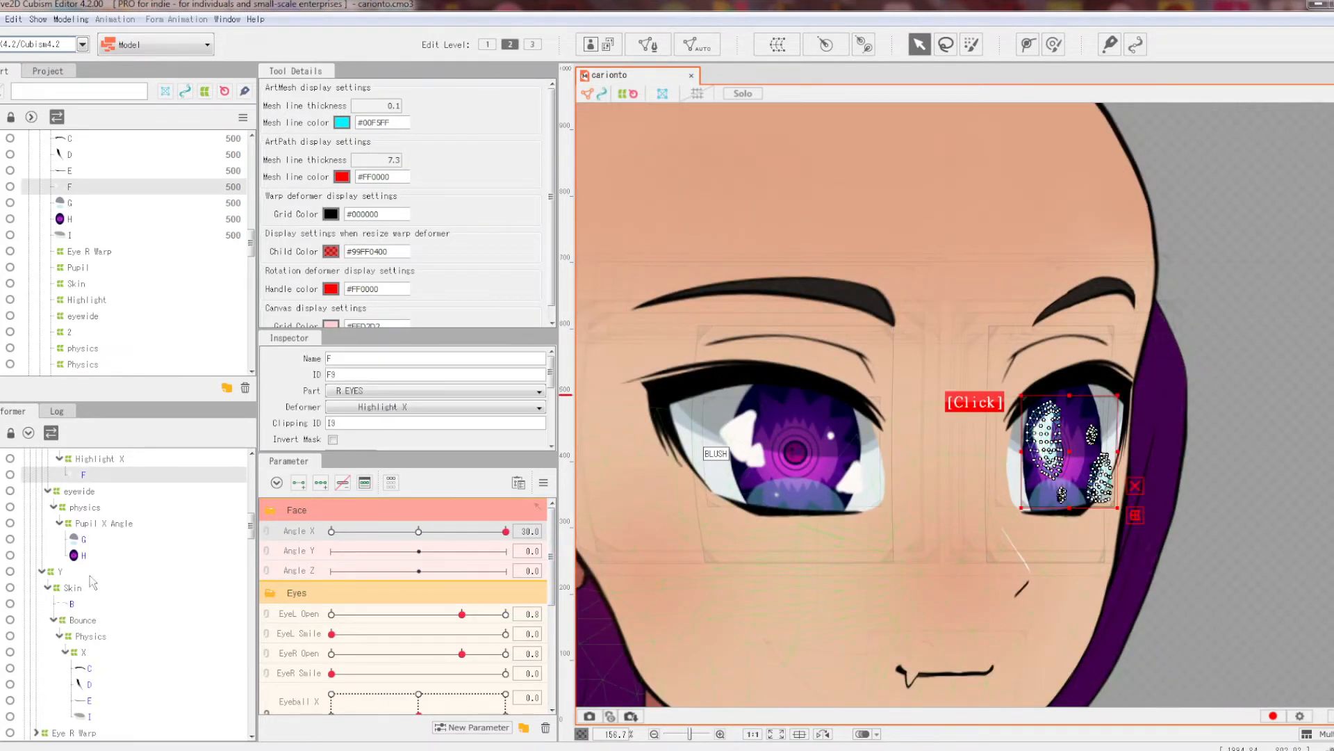
# Step: At Angle X 30, shift the Highlight X deformer's grid points to the left
pyautogui.click(95, 459)
pyautogui.scroll(3, 1201, 492)
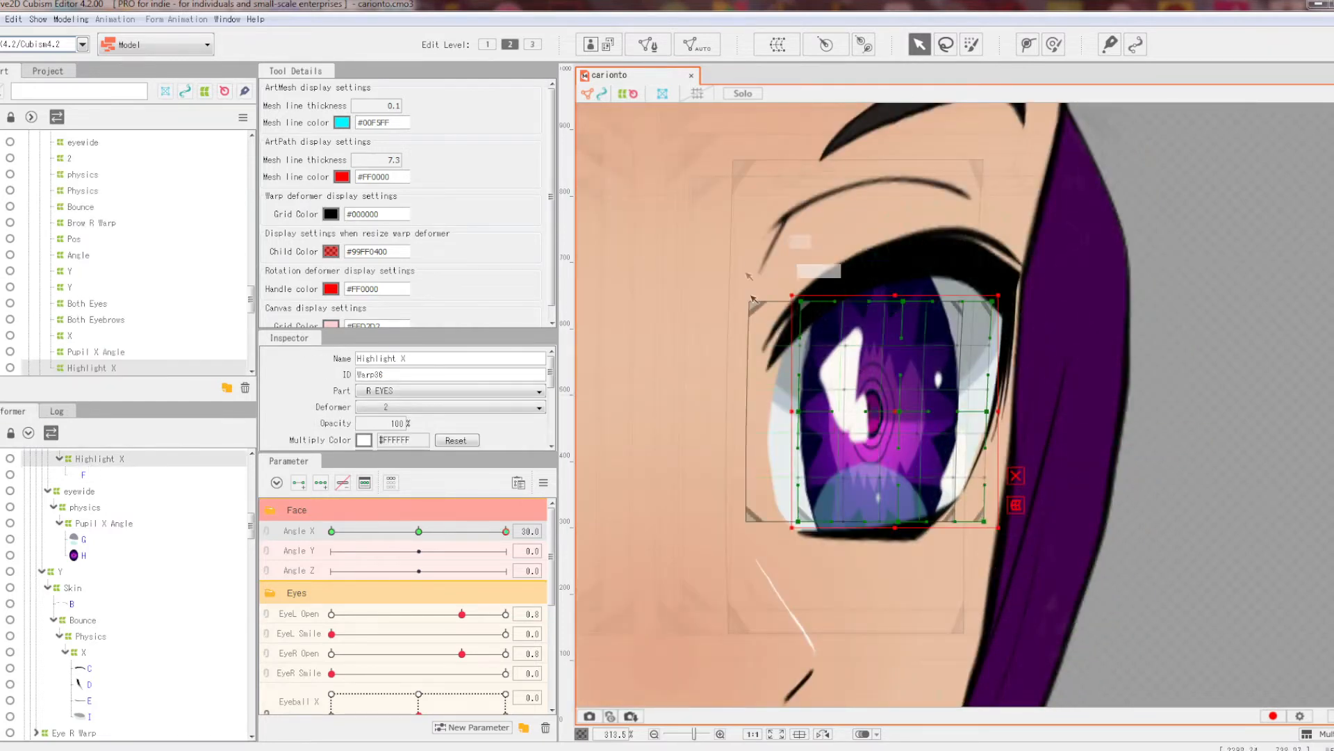
pyautogui.moveTo(891, 472); pyautogui.dragTo(890, 467)
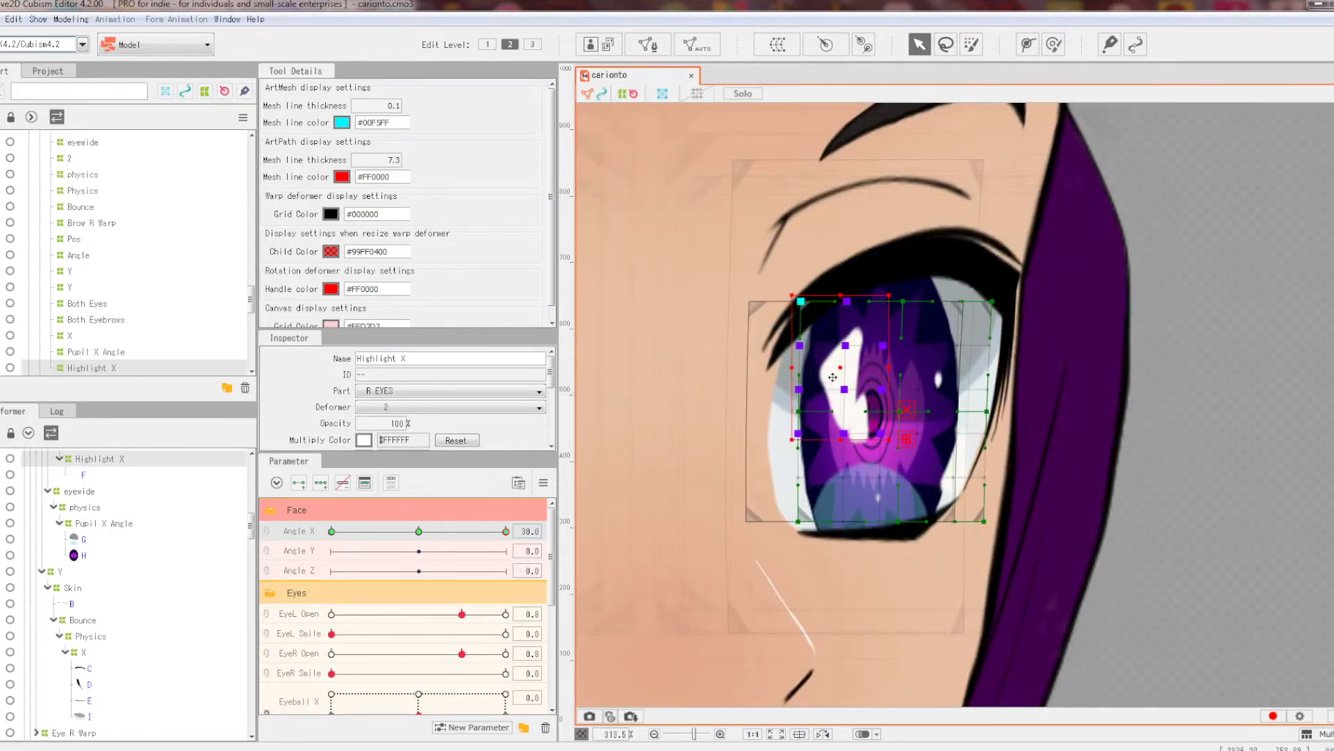
pyautogui.moveTo(842, 380); pyautogui.dragTo(792, 372)
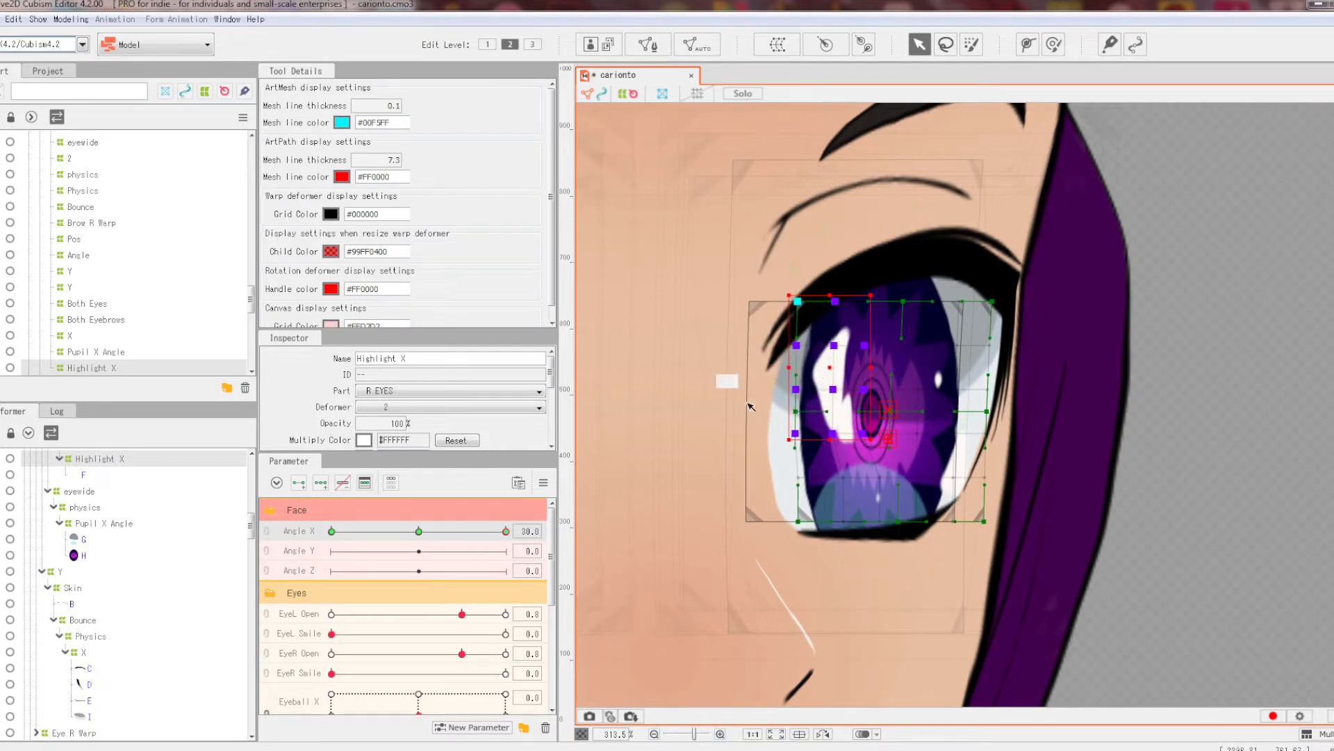
# Step: Preview the head turn with the shifted highlight and bring the whole face into view
pyautogui.moveTo(505, 531)
pyautogui.mouseDown()
pyautogui.moveTo(475, 531)
pyautogui.moveTo(512, 526)
pyautogui.mouseUp()
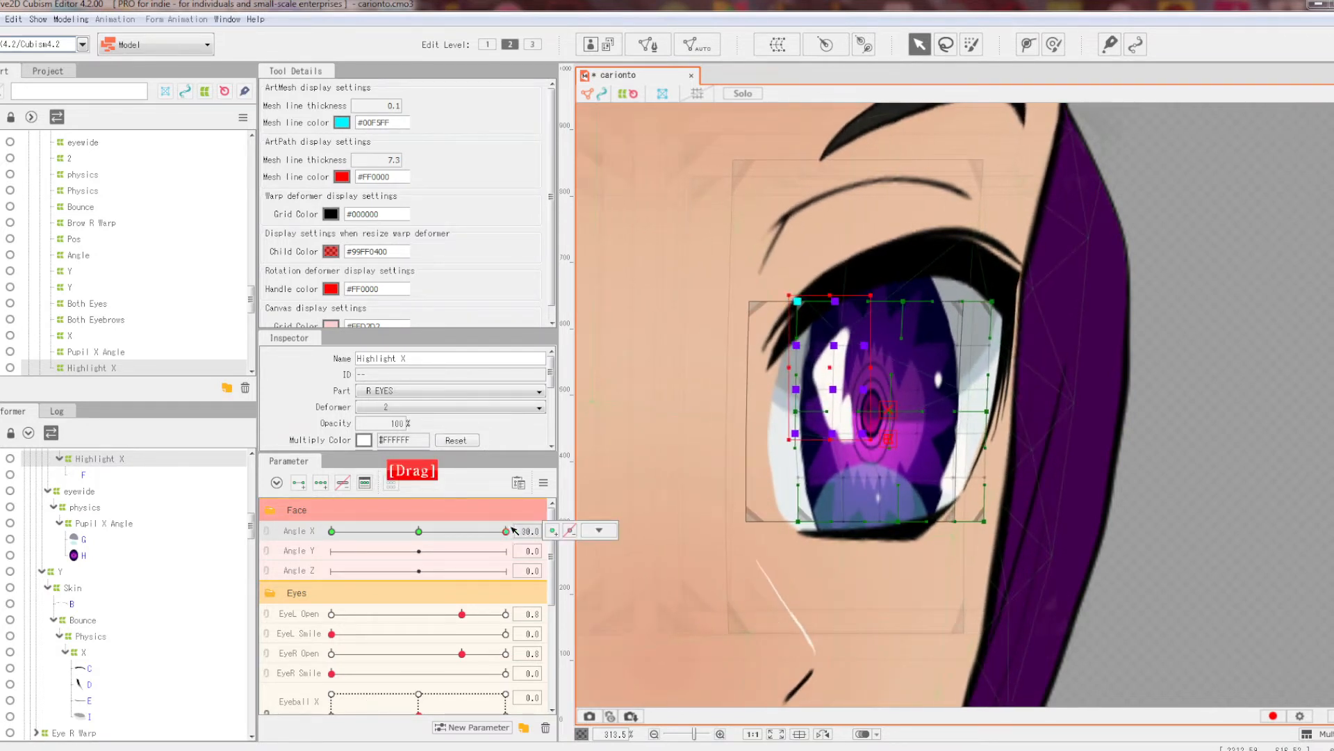
pyautogui.scroll(-6, 832, 374)
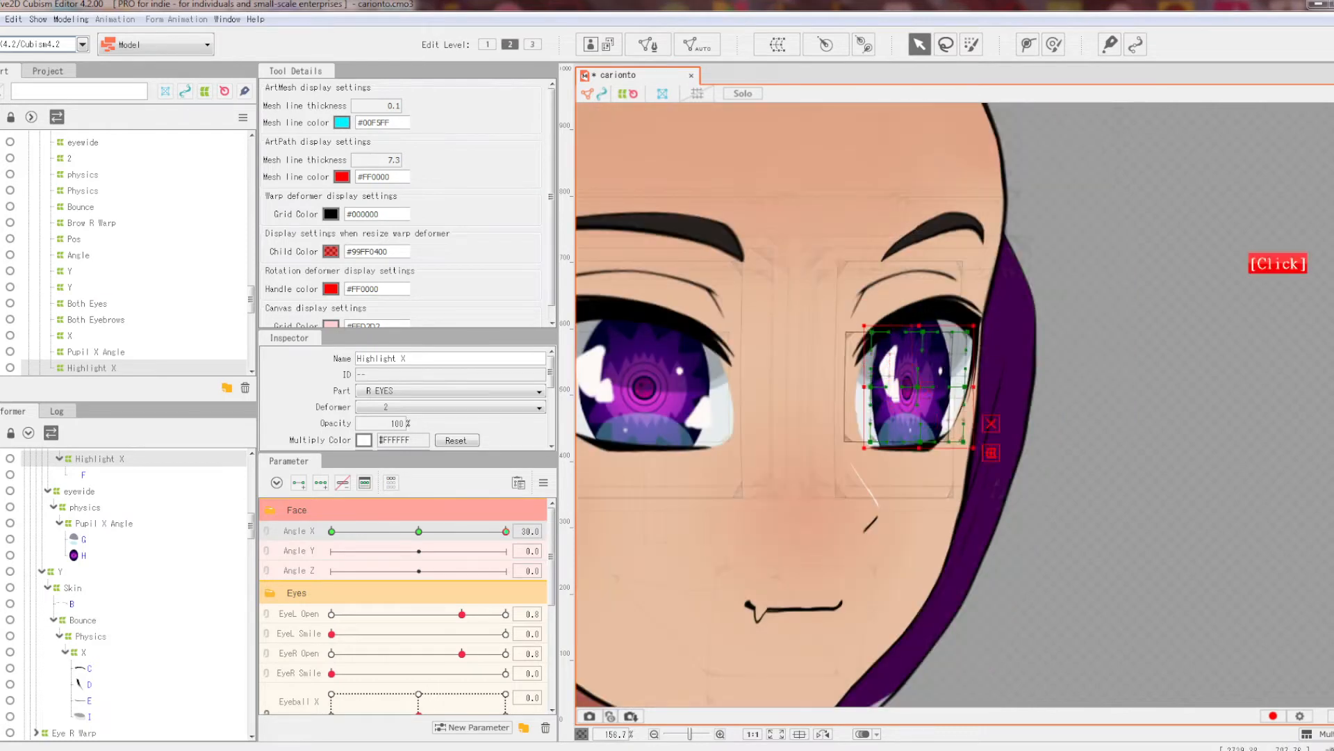
pyautogui.click(617, 491)
pyautogui.moveTo(504, 529); pyautogui.dragTo(539, 527)
pyautogui.scroll(-1, 1126, 344)
pyautogui.moveTo(1126, 344); pyautogui.dragTo(1073, 336)
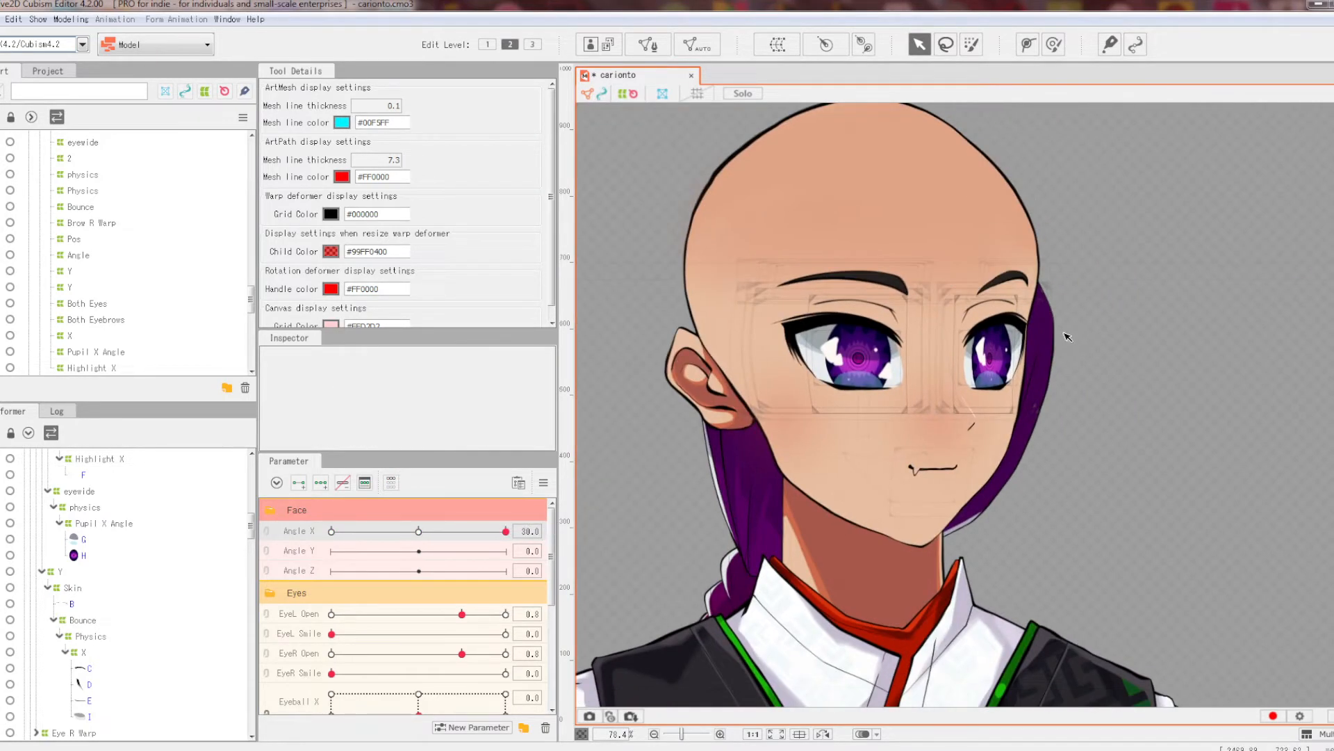
pyautogui.scroll(3, 1068, 338)
pyautogui.scroll(-3, 1021, 360)
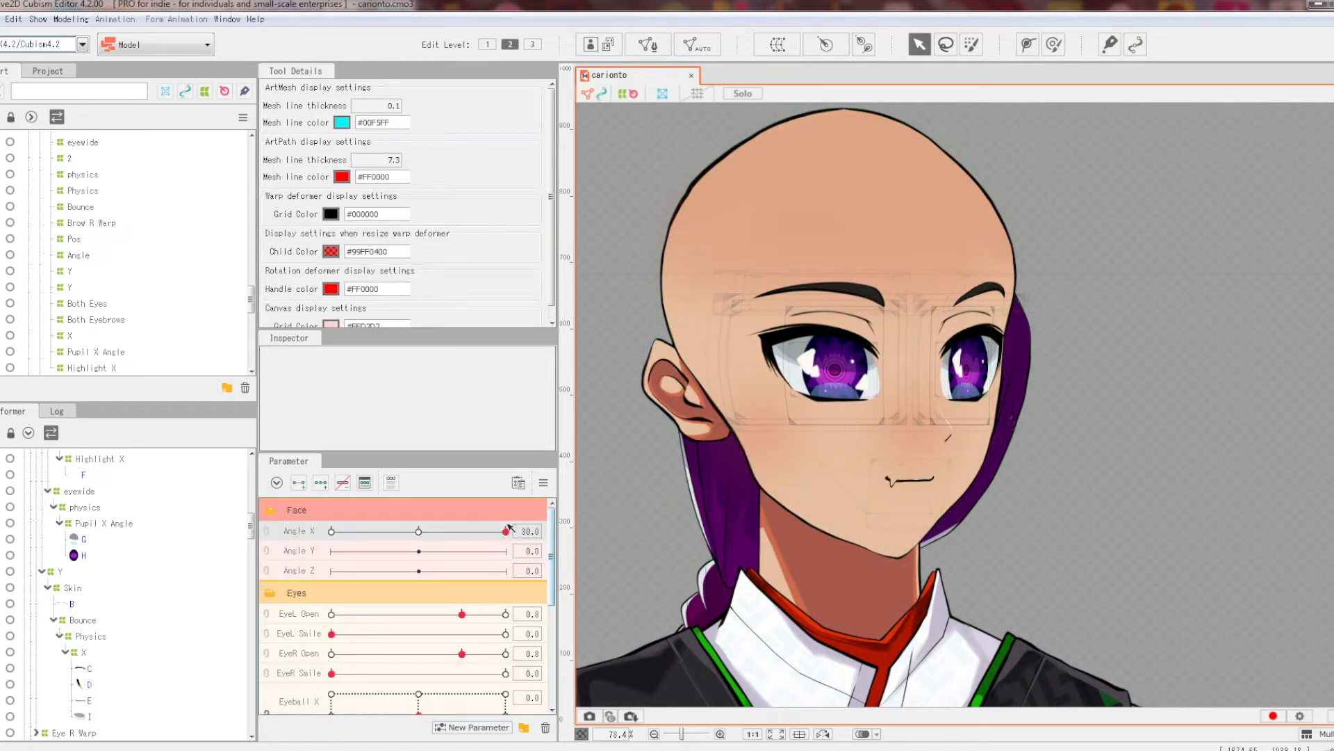
pyautogui.moveTo(515, 520)
pyautogui.mouseDown()
pyautogui.moveTo(433, 513)
pyautogui.moveTo(518, 512)
pyautogui.moveTo(467, 536)
pyautogui.moveTo(537, 532)
pyautogui.mouseUp()
pyautogui.scroll(2, 842, 264)
pyautogui.scroll(-2, 841, 340)
pyautogui.scroll(2, 919, 578)
pyautogui.scroll(-5, 403, 681)
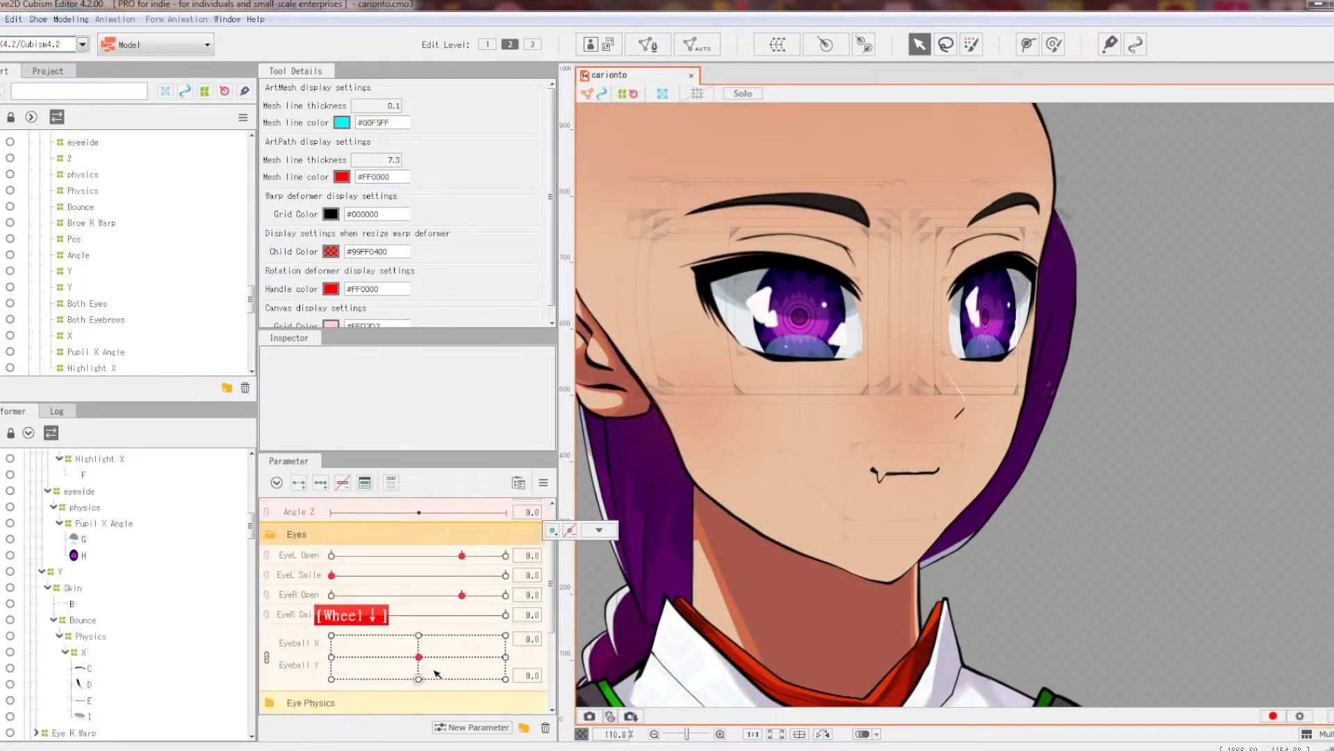
pyautogui.click(422, 639)
pyautogui.scroll(5, 427, 638)
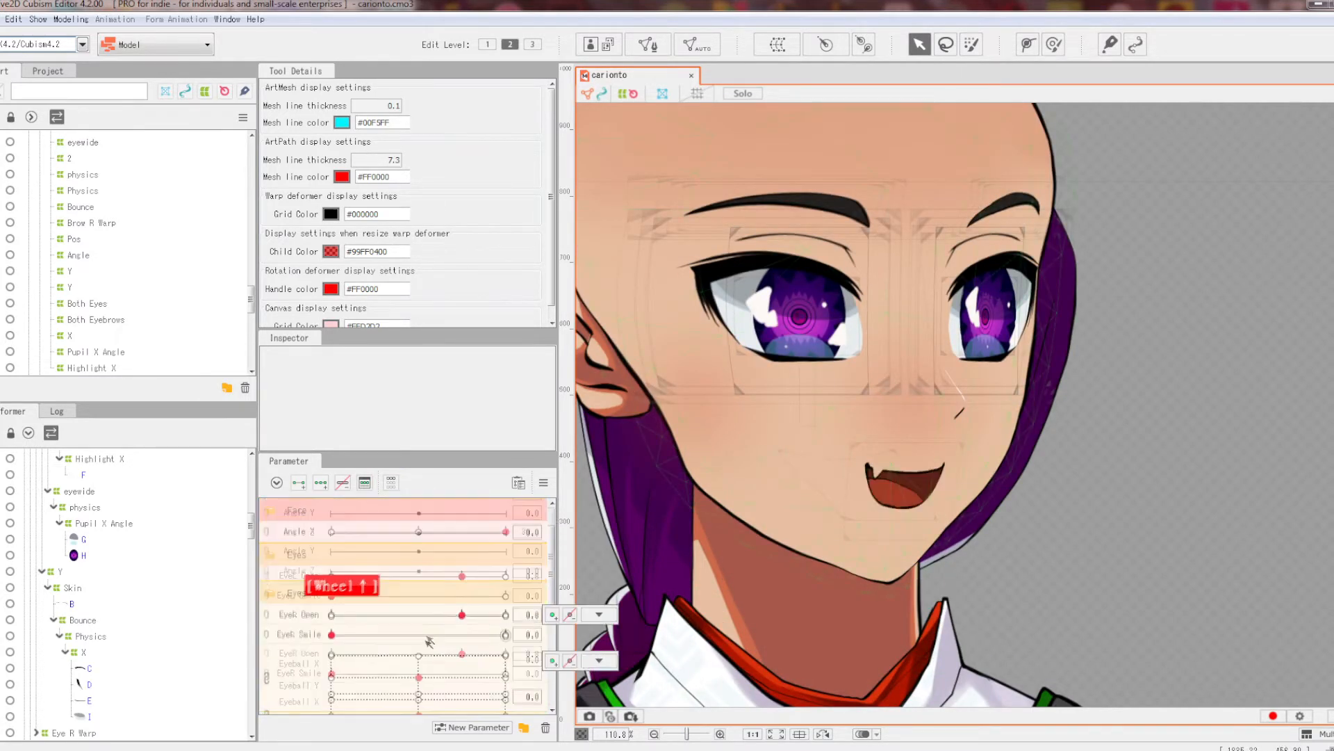
pyautogui.moveTo(478, 532)
pyautogui.mouseDown()
pyautogui.moveTo(354, 534)
pyautogui.moveTo(495, 532)
pyautogui.mouseUp()
pyautogui.scroll(-3, 883, 406)
pyautogui.click(544, 482)
pyautogui.click(598, 474)
pyautogui.moveTo(892, 251); pyautogui.dragTo(904, 277)
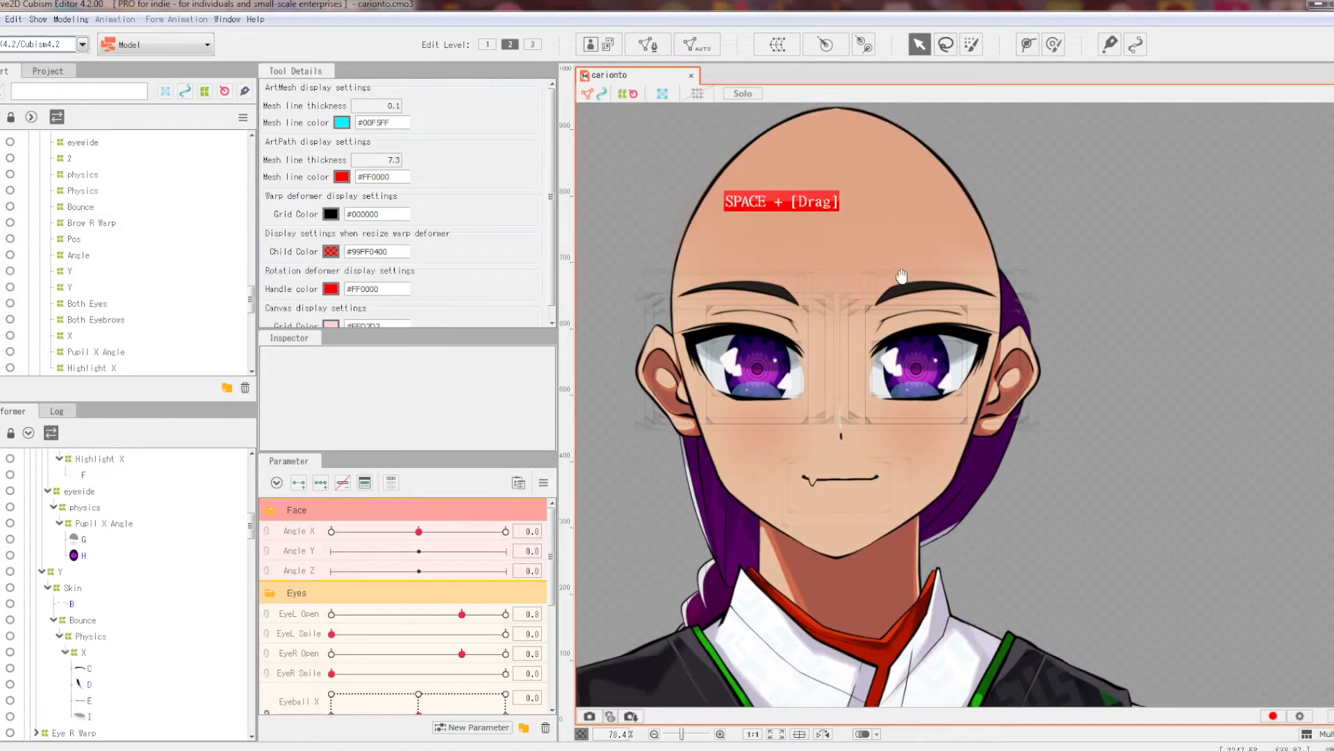
pyautogui.scroll(3, 940, 376)
pyautogui.moveTo(418, 531); pyautogui.dragTo(332, 531)
# Step: Wrap eyebrow mesh B in a new warp deformer, Warp Deformer of R EYES
pyautogui.scroll(2, 622, 320)
pyautogui.click(641, 352)
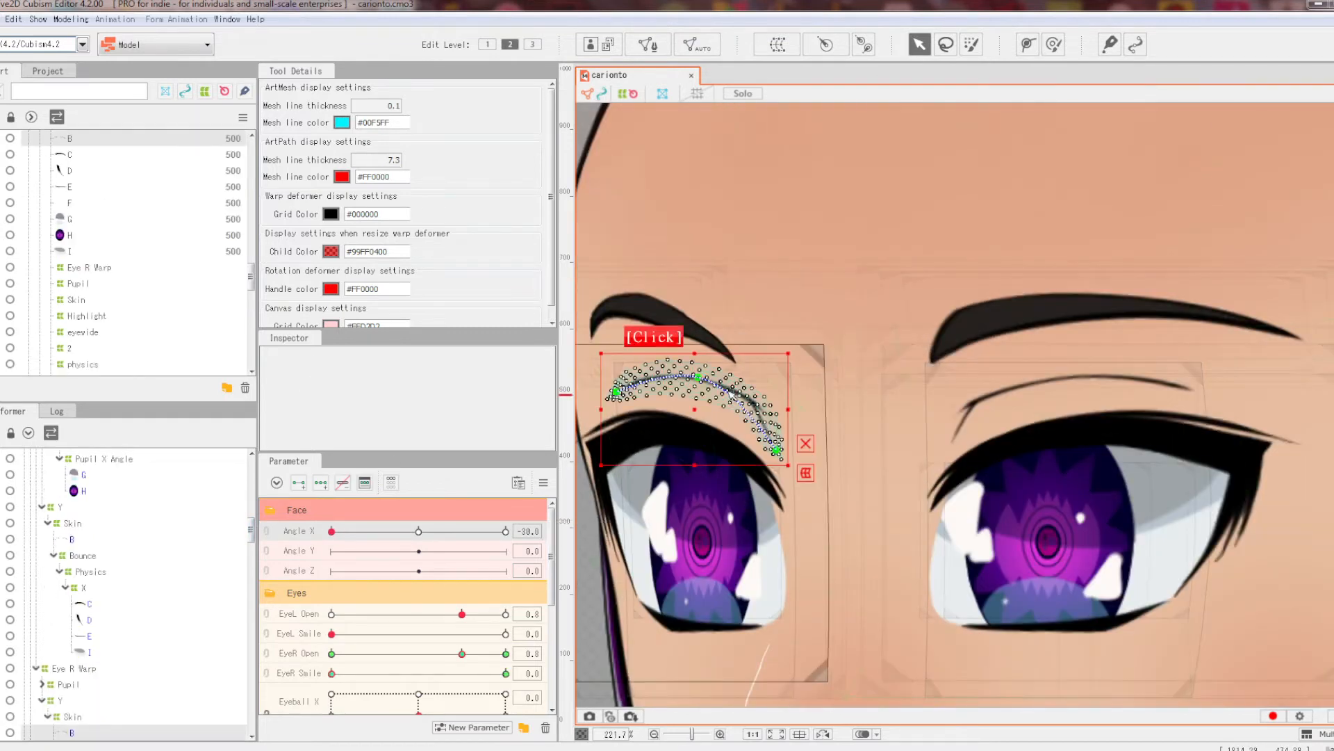
pyautogui.click(774, 43)
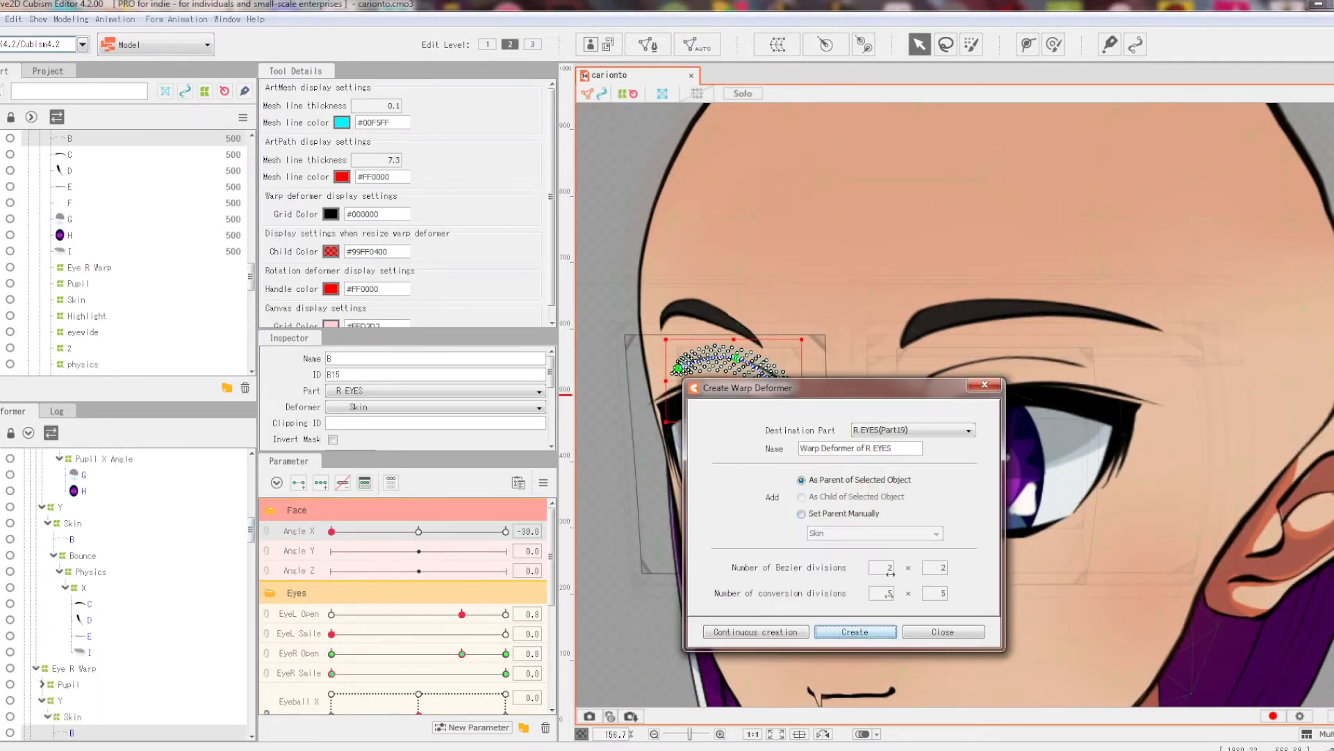
pyautogui.click(854, 632)
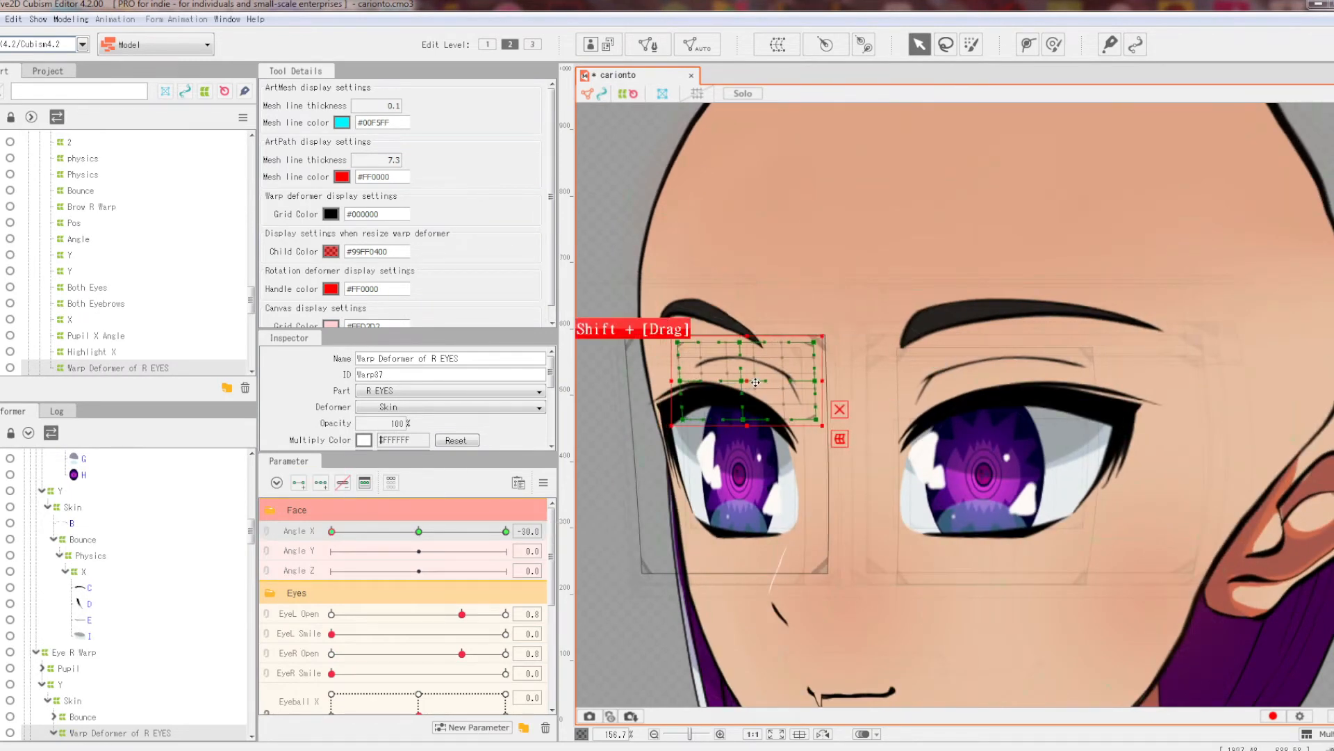
# Step: At Angle X -30, bend the eyebrow warp with the warp brush to follow the turn
pyautogui.moveTo(418, 531); pyautogui.dragTo(330, 518)
pyautogui.click(1054, 44)
pyautogui.moveTo(419, 532); pyautogui.dragTo(325, 515)
pyautogui.moveTo(419, 531); pyautogui.dragTo(332, 526)
pyautogui.moveTo(586, 360); pyautogui.dragTo(642, 361)
pyautogui.moveTo(419, 531); pyautogui.dragTo(336, 530)
pyautogui.scroll(-4, 925, 266)
pyautogui.click(920, 44)
pyautogui.click(620, 244)
# Step: Brush the eyebrow warp again and recheck it at Angle X 30
pyautogui.scroll(4, 892, 284)
pyautogui.moveTo(418, 532)
pyautogui.mouseDown()
pyautogui.moveTo(331, 524)
pyautogui.moveTo(506, 531)
pyautogui.mouseUp()
pyautogui.scroll(4, 1008, 296)
pyautogui.click(1033, 340)
pyautogui.click(1054, 44)
pyautogui.moveTo(928, 299); pyautogui.dragTo(918, 275)
pyautogui.scroll(-2, 751, 438)
pyautogui.moveTo(506, 531)
pyautogui.mouseDown()
pyautogui.moveTo(482, 528)
pyautogui.moveTo(507, 531)
pyautogui.moveTo(492, 541)
pyautogui.moveTo(506, 532)
pyautogui.mouseUp()
# Step: Leave the warp brush, deselect the deformer and select the other eyebrow's mesh B
pyautogui.scroll(-4, 993, 391)
pyautogui.scroll(2, 994, 393)
pyautogui.click(919, 45)
pyautogui.click(695, 306)
pyautogui.scroll(2, 1177, 432)
pyautogui.click(905, 353)
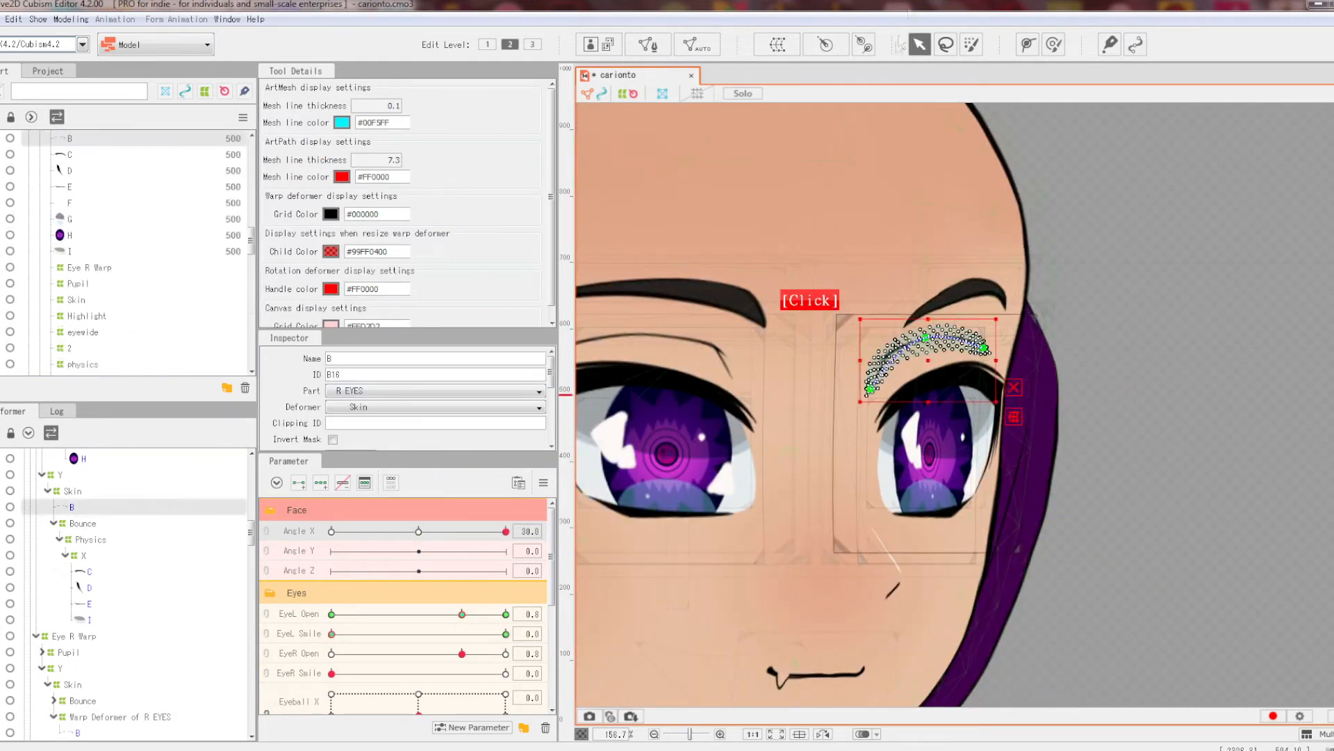
# Step: Wrap the second eyebrow mesh B in its own new warp deformer
pyautogui.click(777, 45)
pyautogui.click(806, 644)
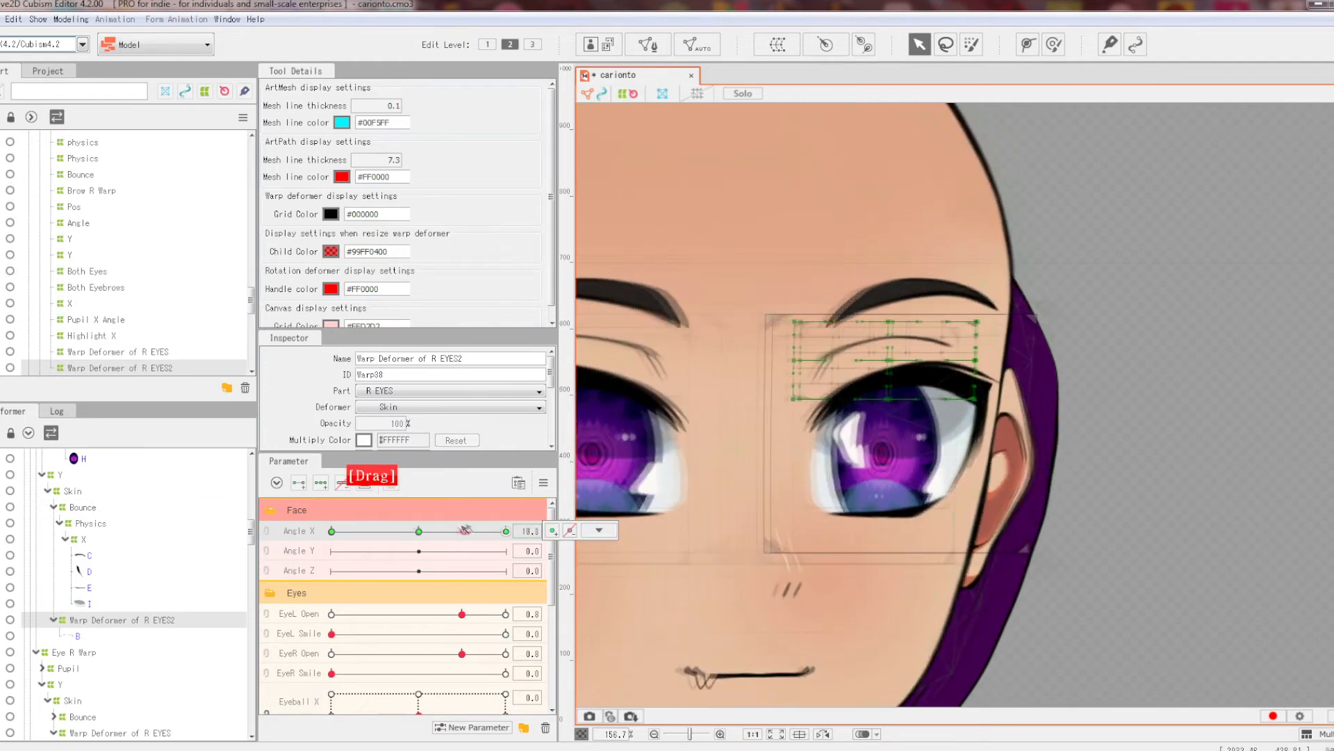
pyautogui.click(1054, 44)
pyautogui.moveTo(506, 531)
pyautogui.mouseDown()
pyautogui.moveTo(444, 531)
pyautogui.moveTo(506, 531)
pyautogui.mouseUp()
# Step: Brush the second eyebrow warp into shape, checking it at Angle X -30 and 30
pyautogui.moveTo(1005, 347); pyautogui.dragTo(1012, 336)
pyautogui.moveTo(506, 531); pyautogui.dragTo(331, 531)
pyautogui.moveTo(867, 445); pyautogui.dragTo(873, 428)
pyautogui.moveTo(332, 531)
pyautogui.mouseDown()
pyautogui.moveTo(351, 531)
pyautogui.moveTo(332, 531)
pyautogui.mouseUp()
pyautogui.moveTo(837, 469); pyautogui.dragTo(823, 479)
pyautogui.moveTo(331, 531); pyautogui.dragTo(403, 531)
pyautogui.moveTo(403, 531); pyautogui.dragTo(331, 531)
# Step: Test blinks by closing and reopening both eyes at opposite head turns
pyautogui.click(919, 45)
pyautogui.click(1251, 167)
pyautogui.scroll(-4, 1090, 249)
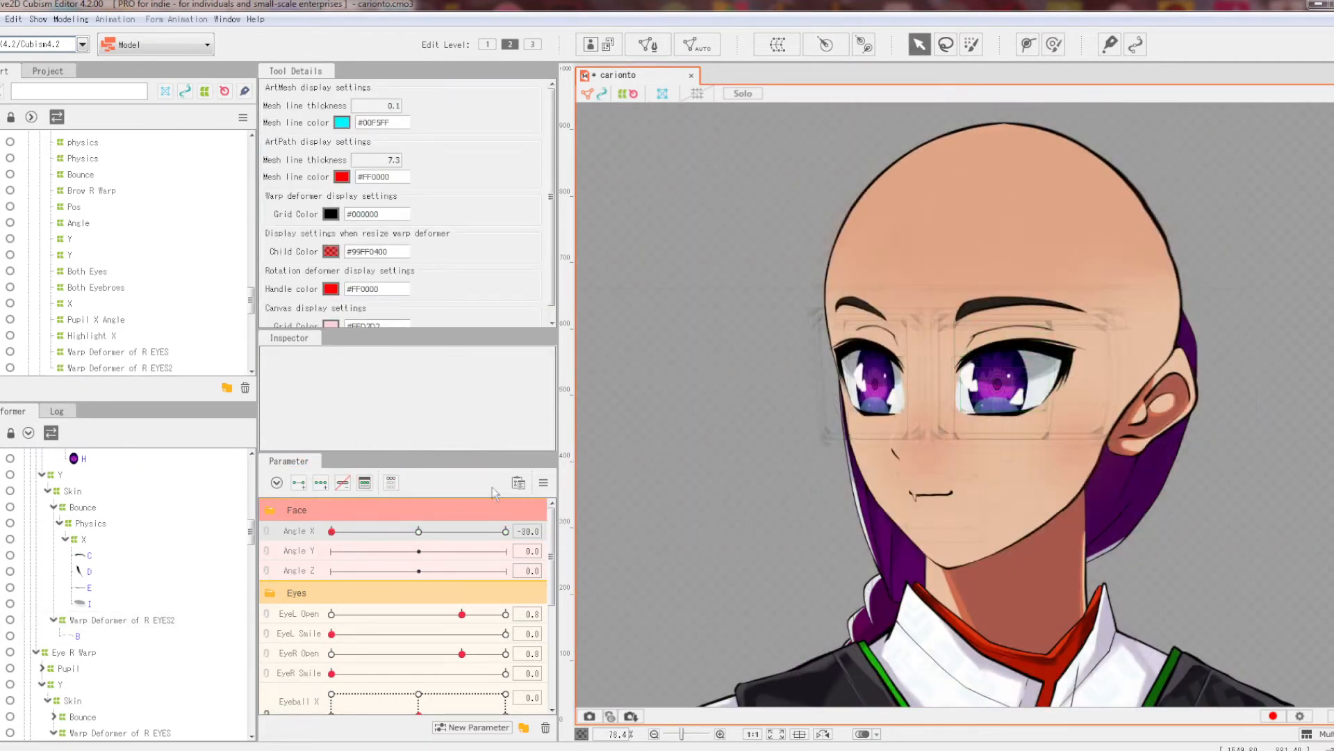
pyautogui.moveTo(463, 613); pyautogui.dragTo(332, 613)
pyautogui.moveTo(463, 653); pyautogui.dragTo(331, 653)
pyautogui.moveTo(331, 531)
pyautogui.mouseDown()
pyautogui.moveTo(506, 530)
pyautogui.moveTo(332, 531)
pyautogui.mouseUp()
pyautogui.moveTo(331, 614); pyautogui.dragTo(463, 613)
pyautogui.moveTo(332, 653); pyautogui.dragTo(462, 653)
pyautogui.moveTo(331, 531); pyautogui.dragTo(506, 531)
pyautogui.scroll(-5, 863, 328)
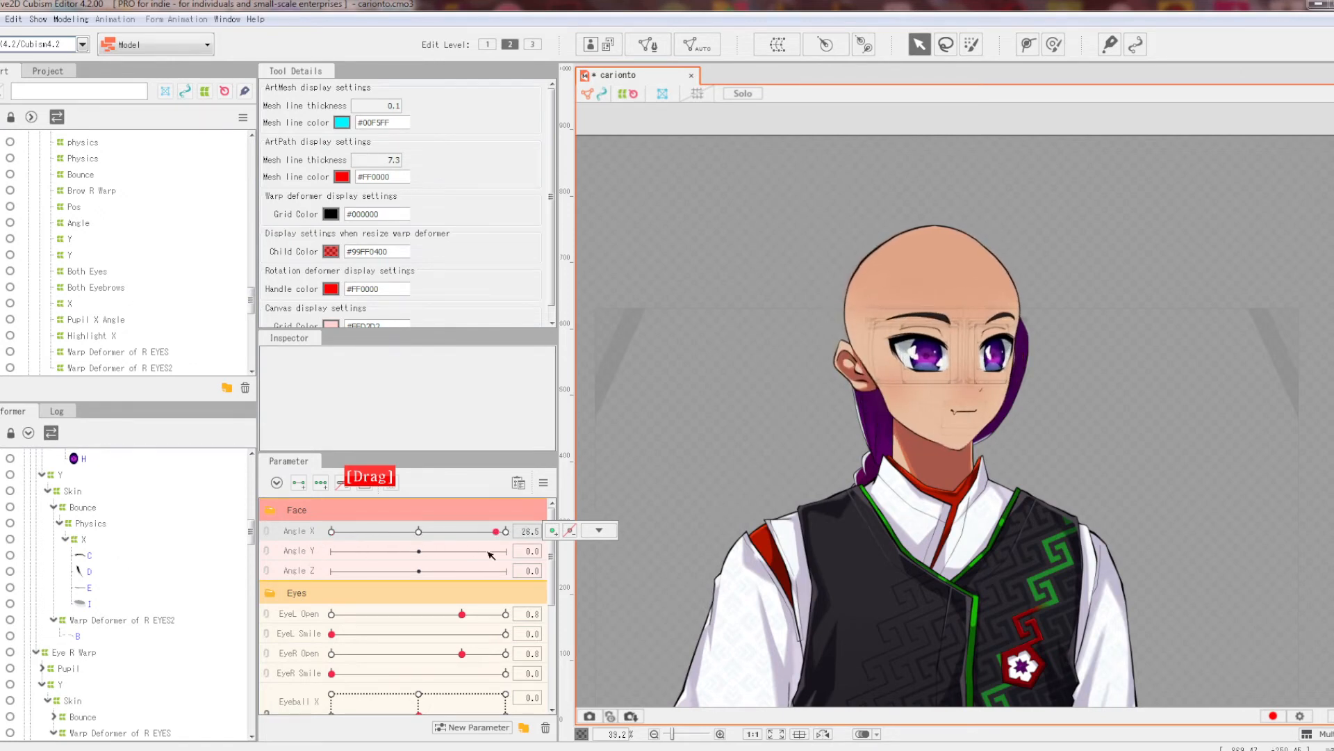
pyautogui.scroll(-3, 900, 303)
pyautogui.scroll(3, 916, 310)
# Step: Reset all parameters to default and save the model
pyautogui.click(544, 482)
pyautogui.click(625, 478)
pyautogui.hotkey('ctrl', 's')
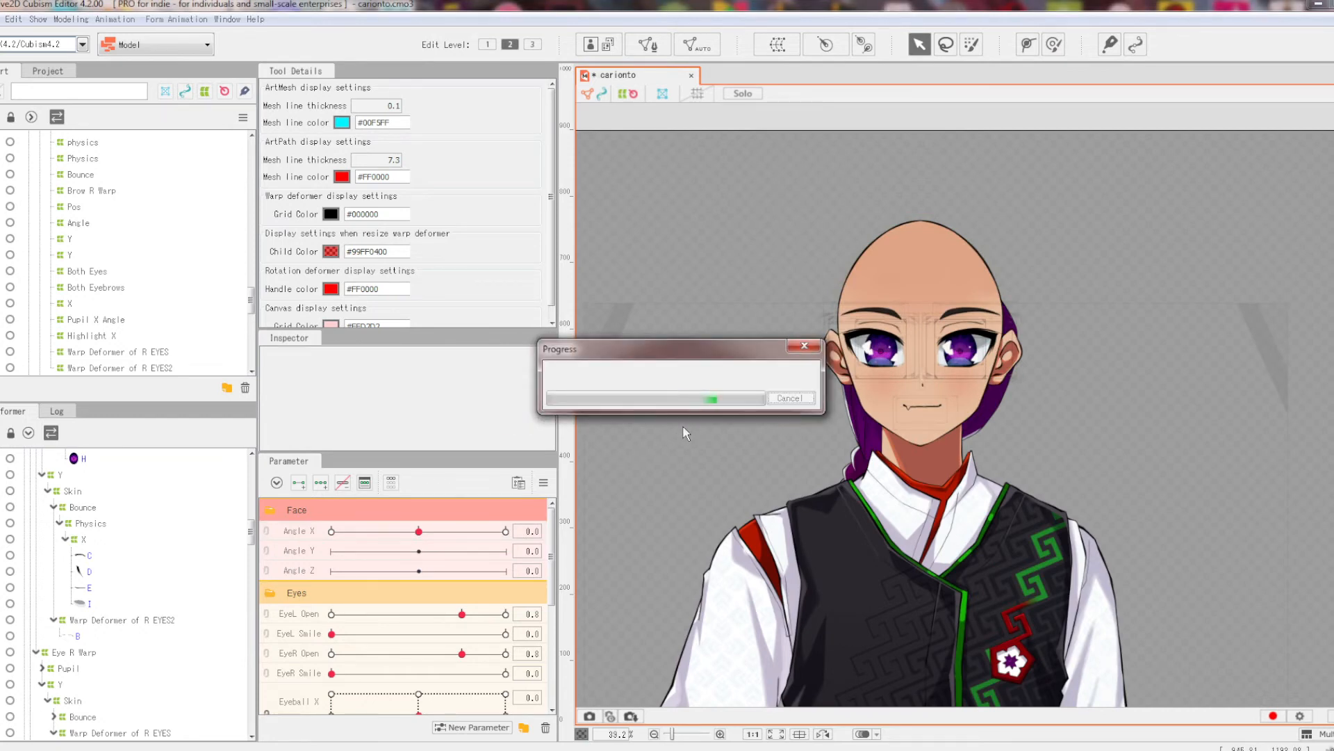
pyautogui.rightClick(331, 531)
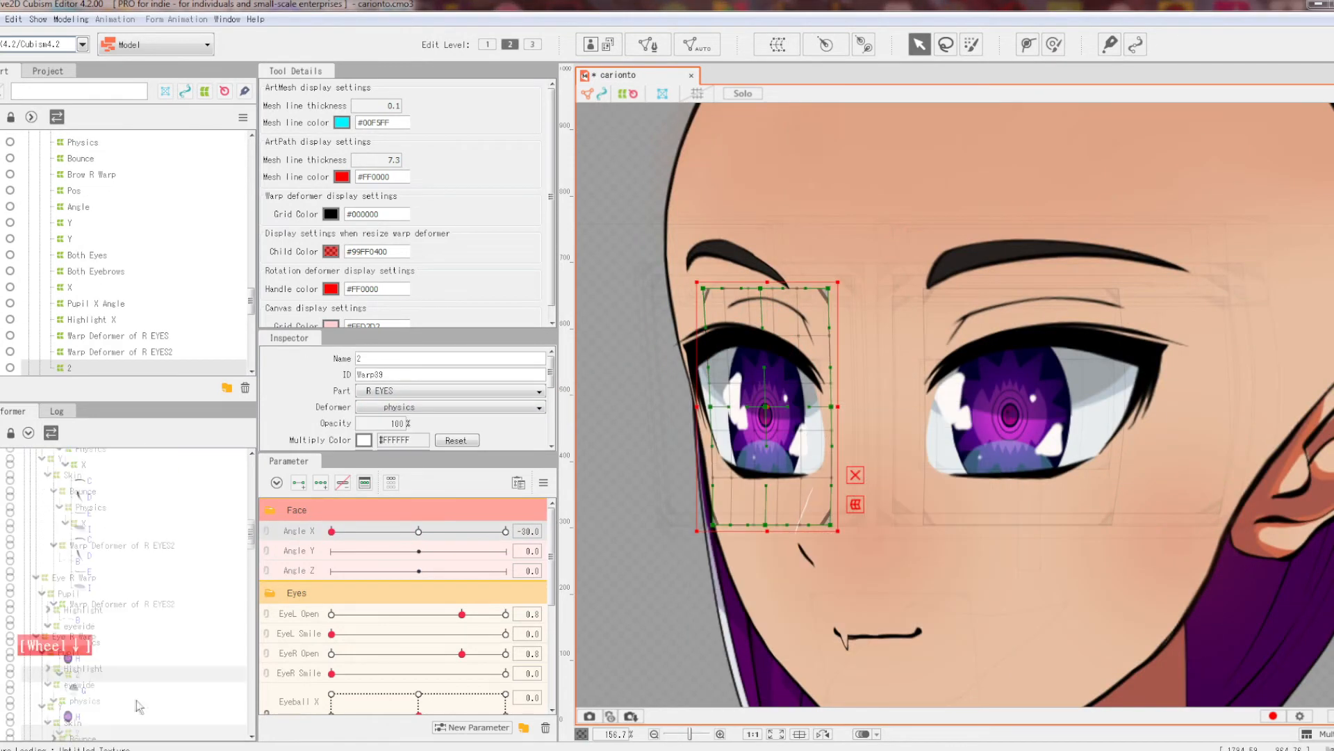
# Step: At Angle X -30, select pupil warp deformer 2 and shift it left slightly
pyautogui.click(83, 690)
pyautogui.click(77, 657)
pyautogui.moveTo(332, 531)
pyautogui.mouseDown()
pyautogui.moveTo(378, 532)
pyautogui.moveTo(331, 531)
pyautogui.mouseUp()
pyautogui.moveTo(765, 407); pyautogui.dragTo(754, 406)
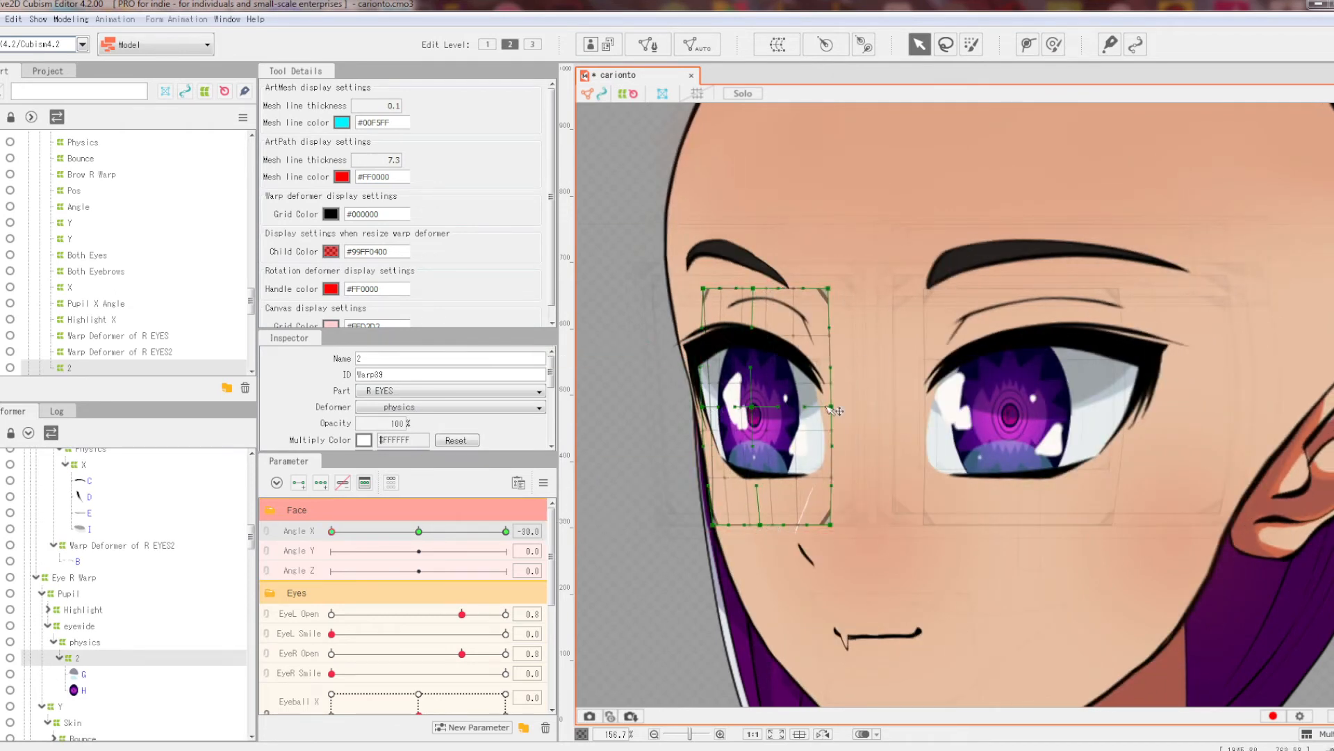
pyautogui.scroll(2, 765, 405)
pyautogui.moveTo(750, 404); pyautogui.dragTo(764, 403)
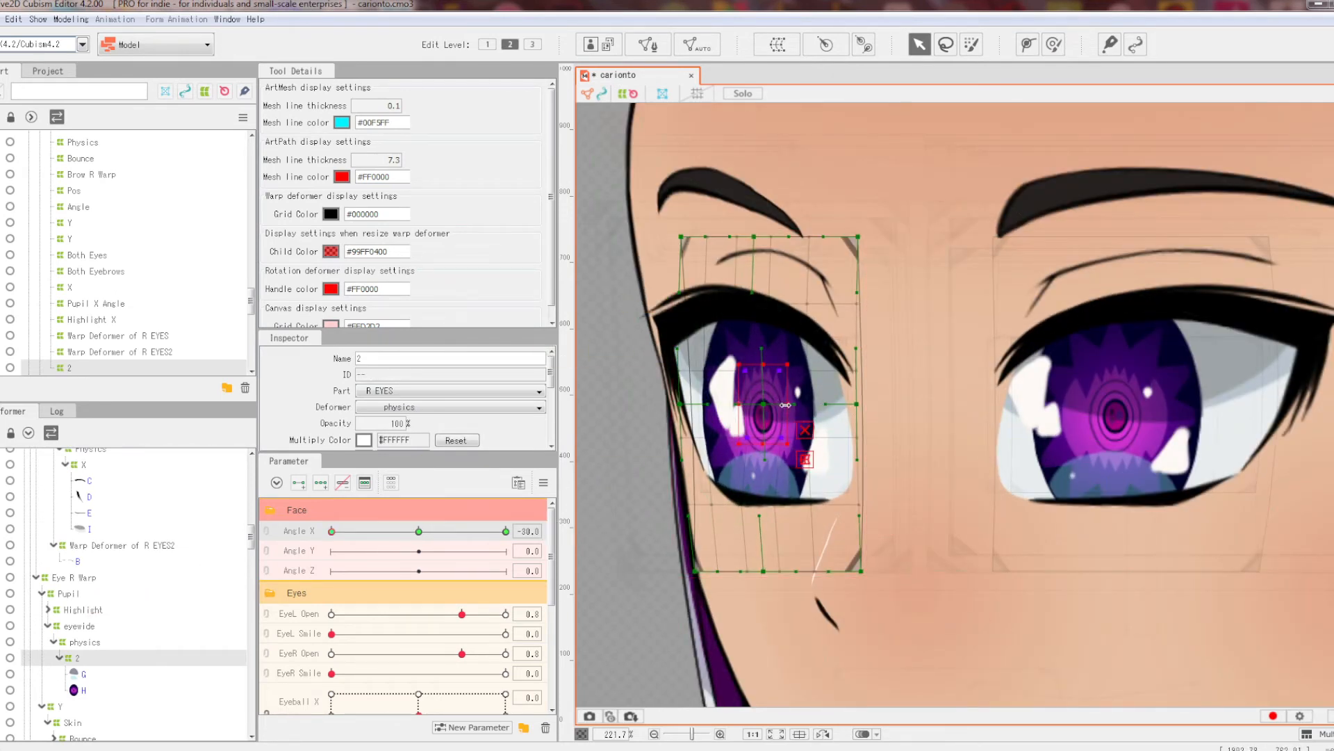
pyautogui.moveTo(331, 531); pyautogui.dragTo(378, 532)
pyautogui.moveTo(379, 531); pyautogui.dragTo(506, 531)
# Step: Narrow the R EYES3 highlight warp from both edges at Angle X 30 and -30
pyautogui.scroll(-4, 864, 355)
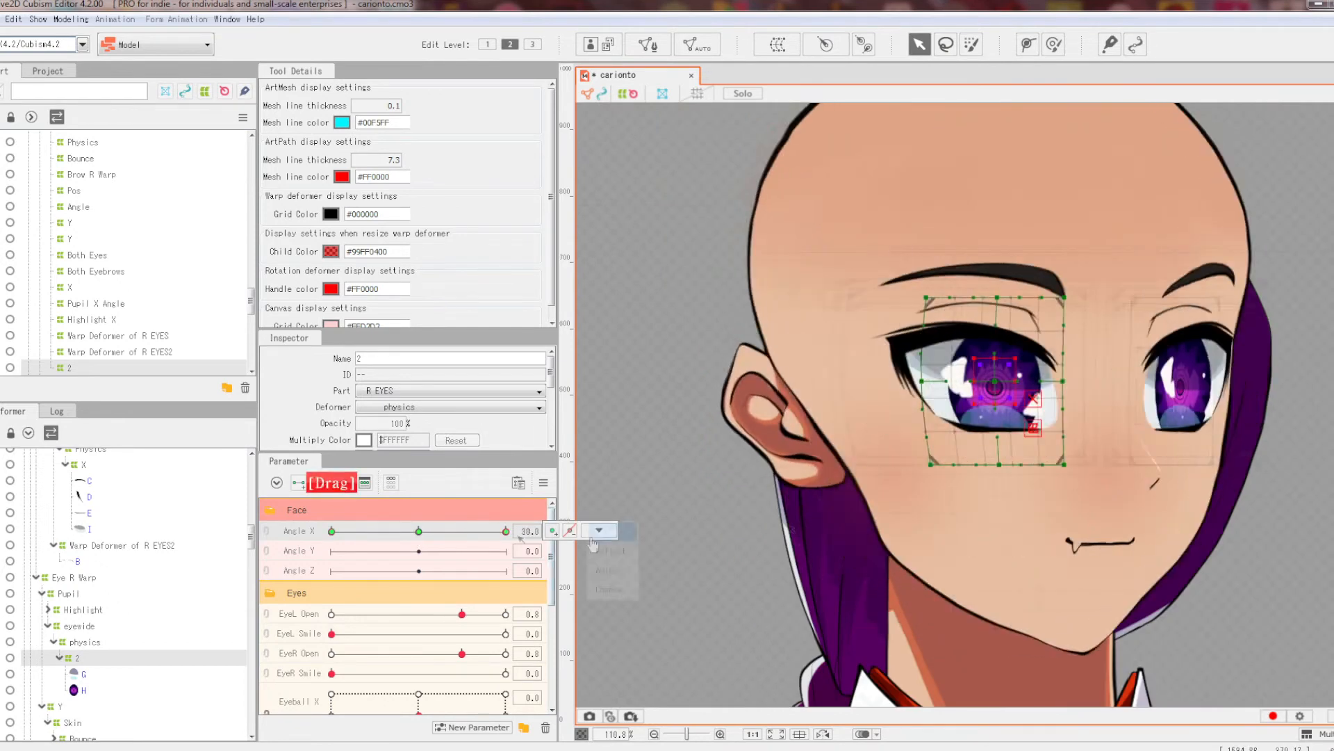
pyautogui.scroll(2, 1063, 445)
pyautogui.moveTo(1062, 448); pyautogui.dragTo(993, 460)
pyautogui.moveTo(506, 531); pyautogui.dragTo(506, 531)
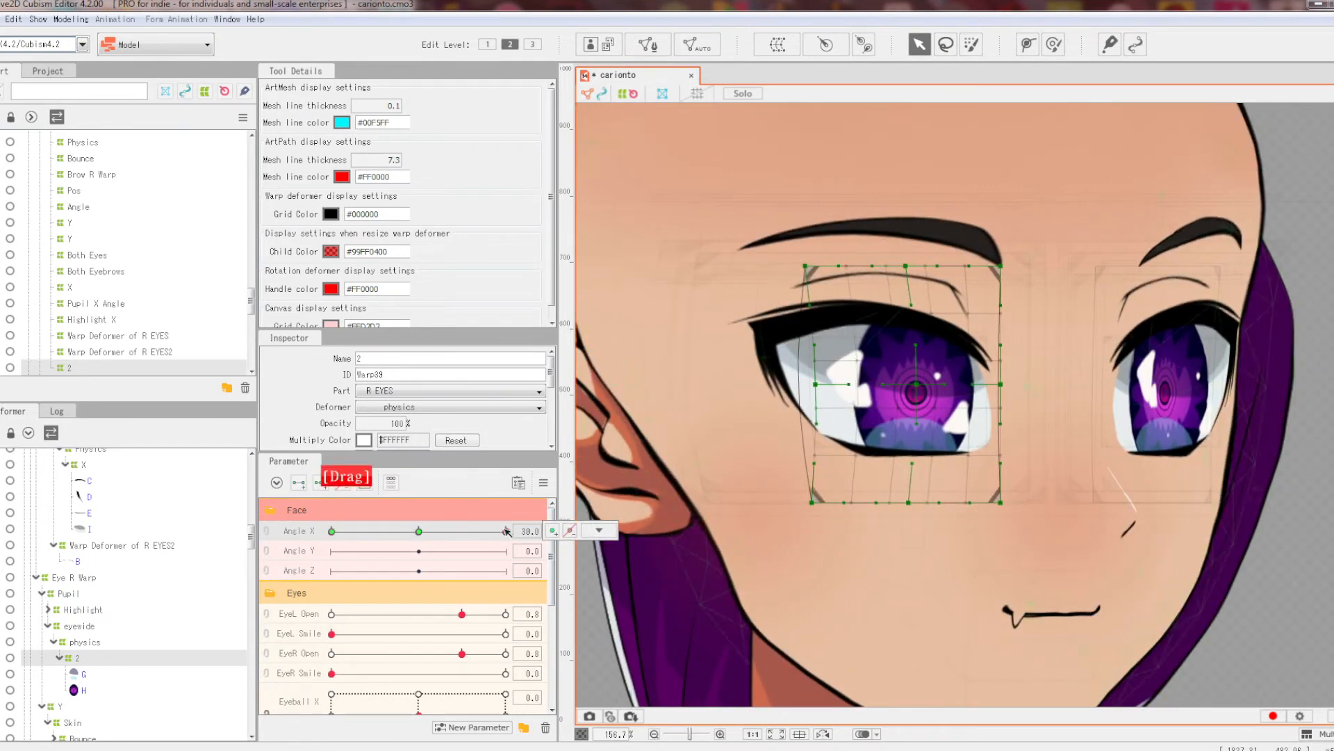
pyautogui.click(946, 409)
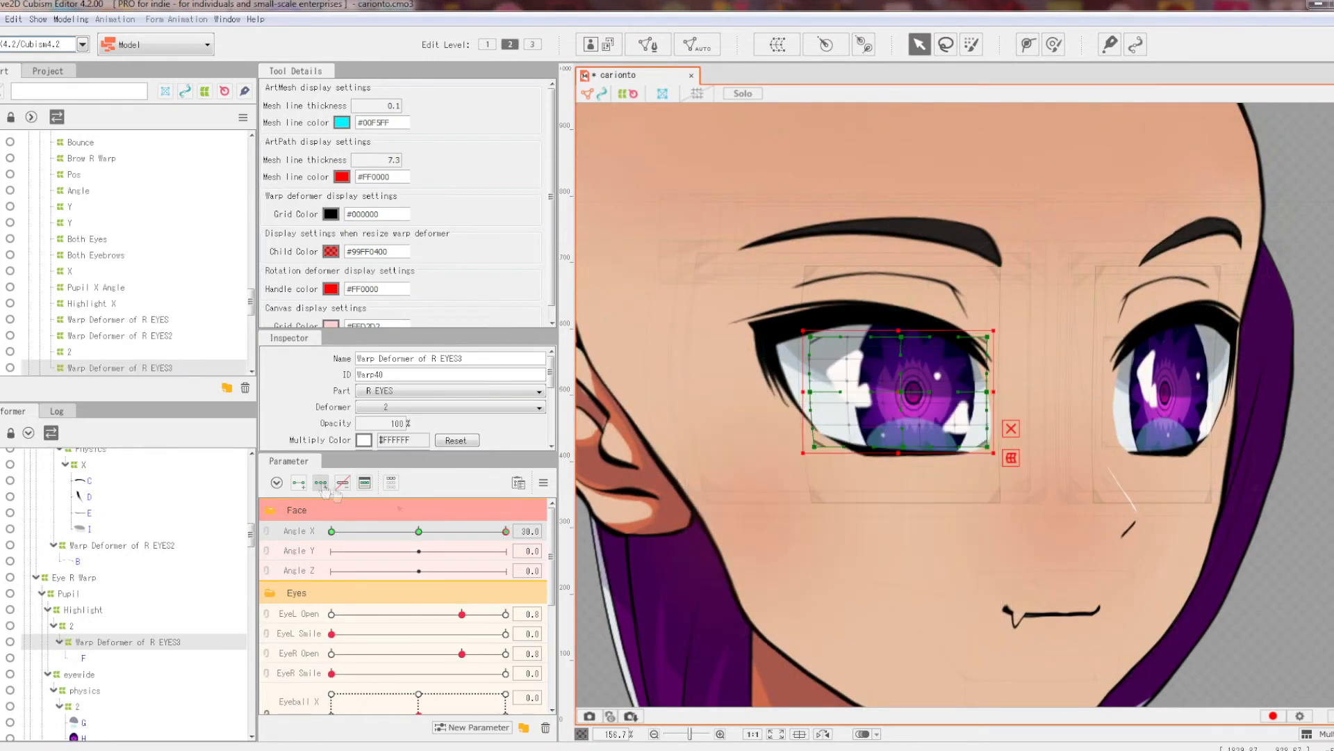
pyautogui.moveTo(804, 391); pyautogui.dragTo(818, 391)
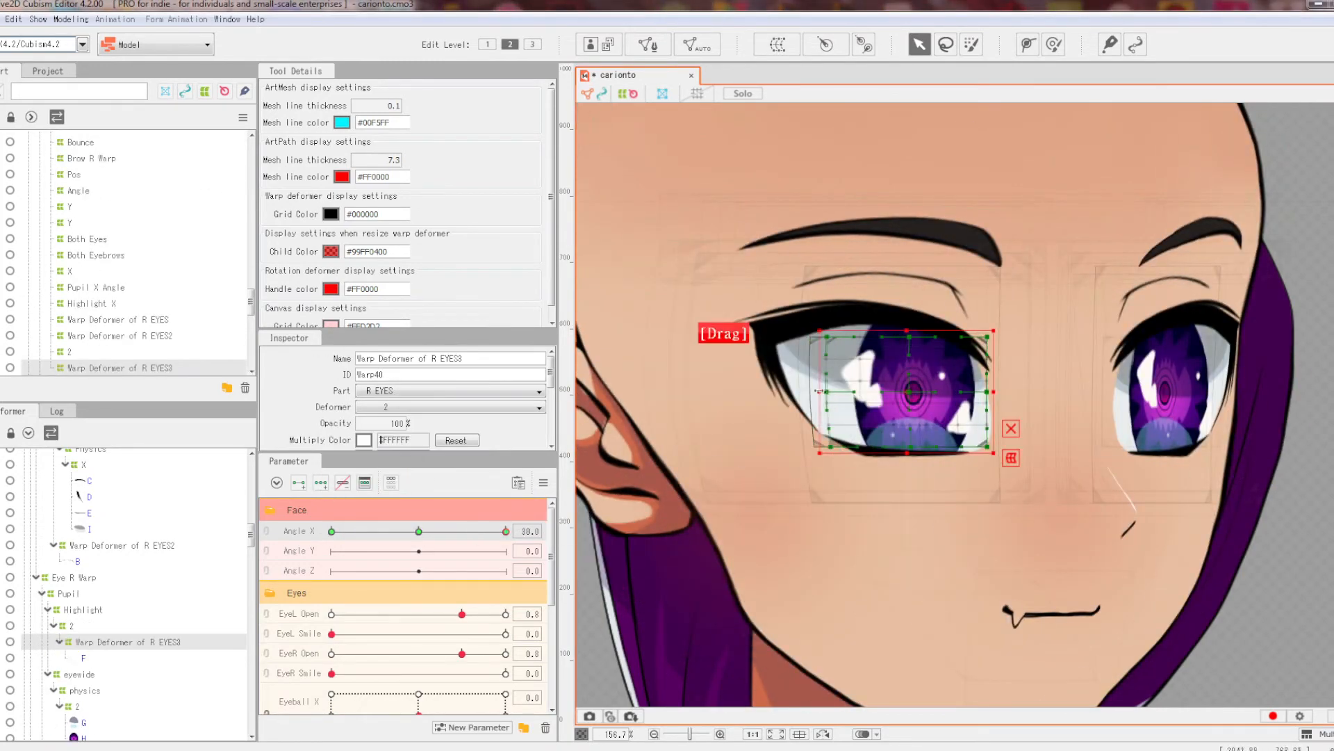
pyautogui.moveTo(506, 531); pyautogui.dragTo(332, 531)
pyautogui.moveTo(697, 393); pyautogui.dragTo(689, 393)
# Step: Deselect the deformer and move the eyeball pad to look up-right, then down-right
pyautogui.moveTo(332, 531); pyautogui.dragTo(498, 531)
pyautogui.scroll(-6, 792, 358)
pyautogui.click(646, 244)
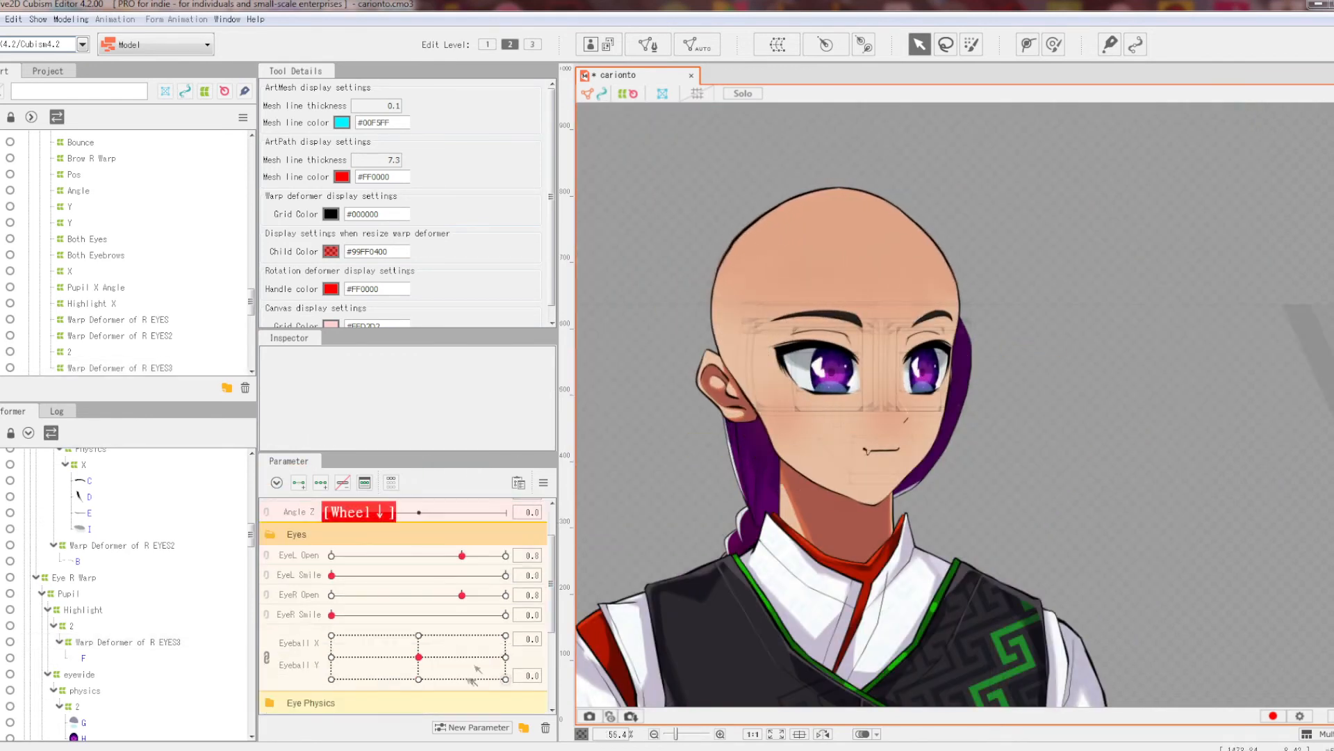
pyautogui.scroll(-2, 482, 649)
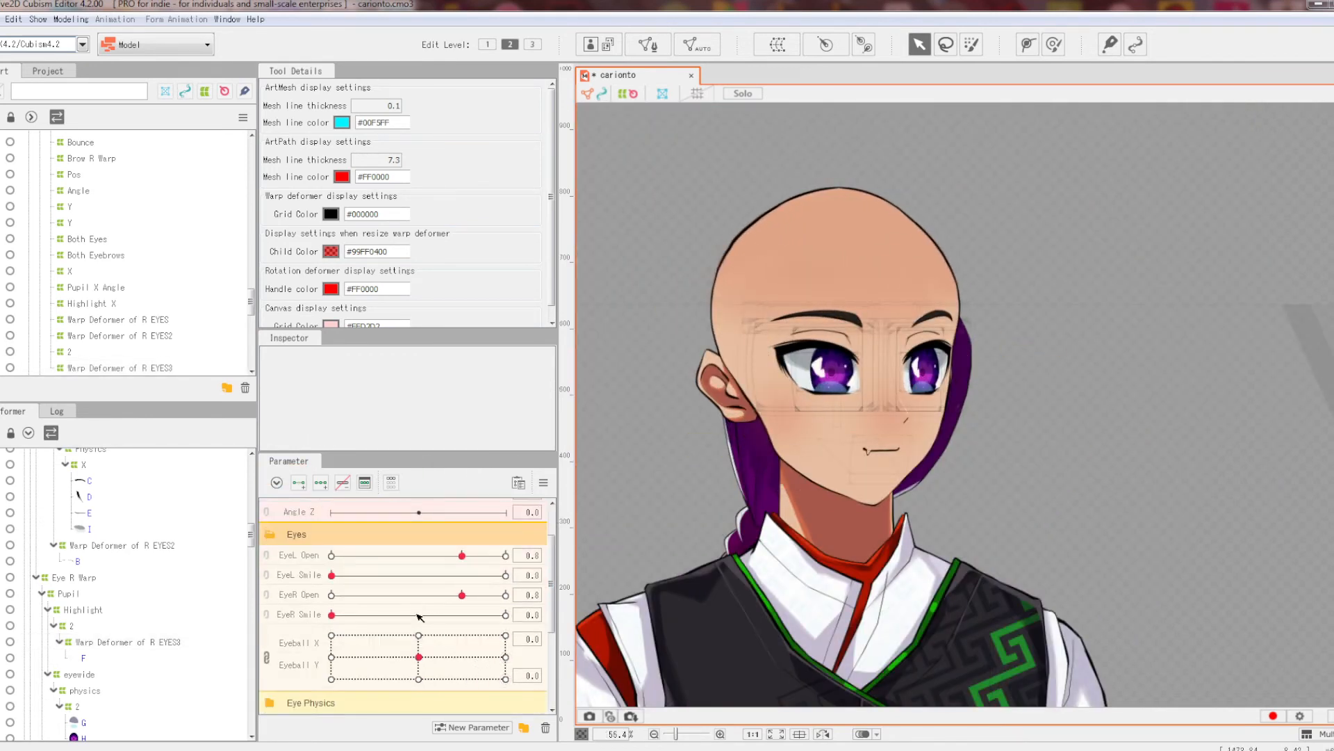
pyautogui.moveTo(412, 664); pyautogui.dragTo(468, 649)
pyautogui.moveTo(332, 644); pyautogui.dragTo(505, 679)
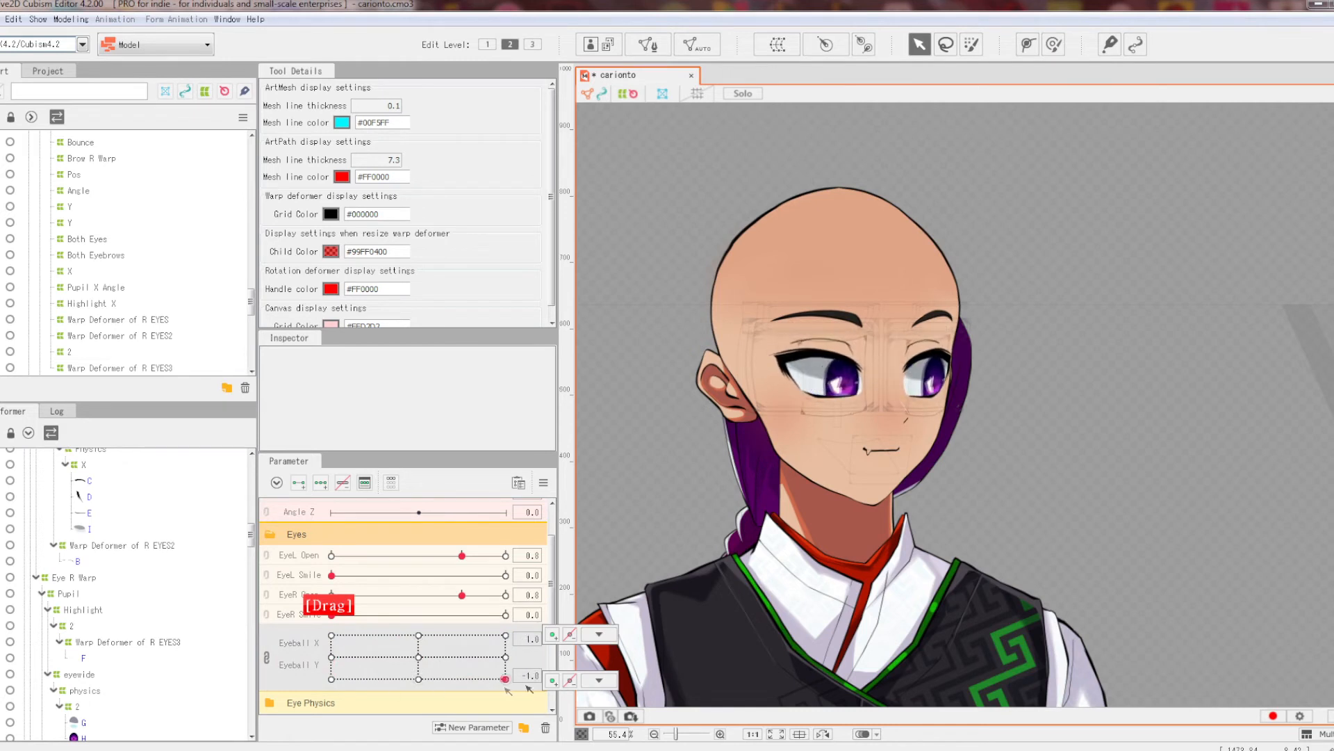
pyautogui.moveTo(373, 651); pyautogui.dragTo(512, 701)
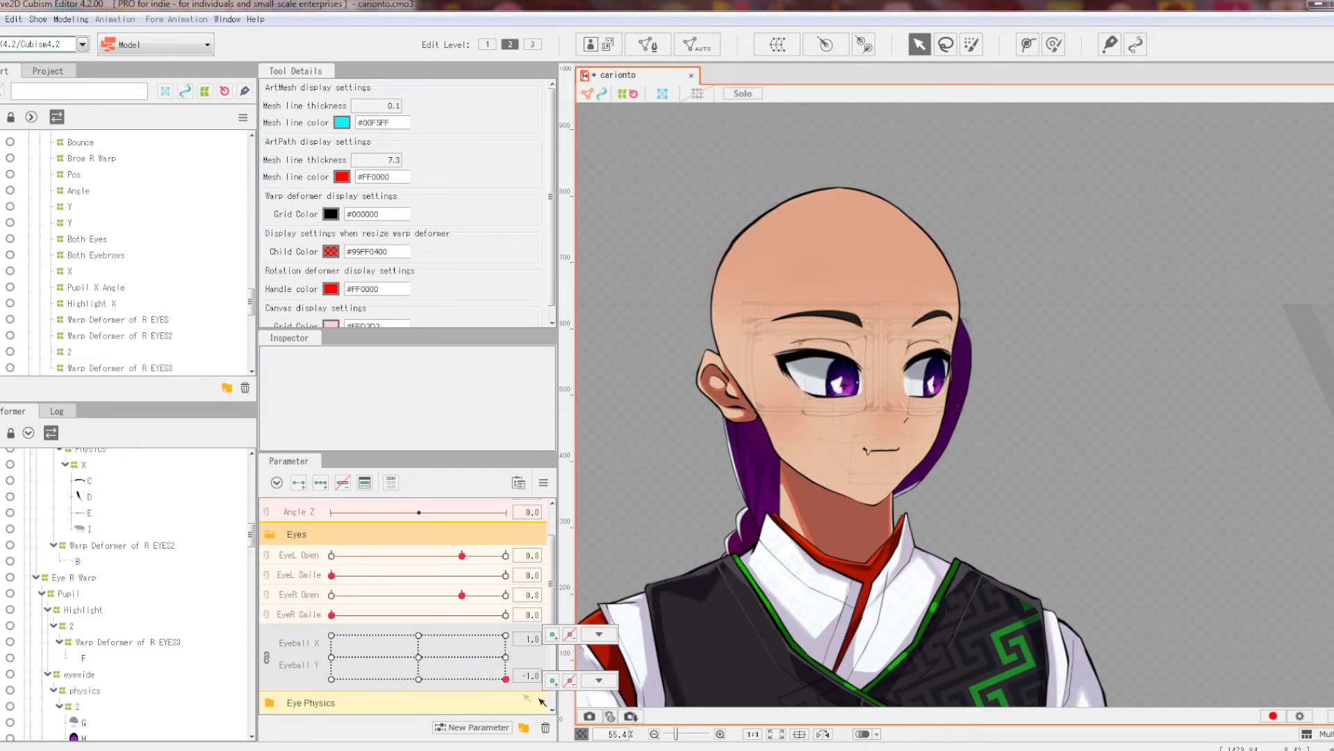
# Step: Close both eyes, turn the head to Angle X 30, then reset all parameters
pyautogui.moveTo(463, 555); pyautogui.dragTo(332, 556)
pyautogui.moveTo(463, 595); pyautogui.dragTo(332, 595)
pyautogui.moveTo(505, 679); pyautogui.dragTo(373, 640)
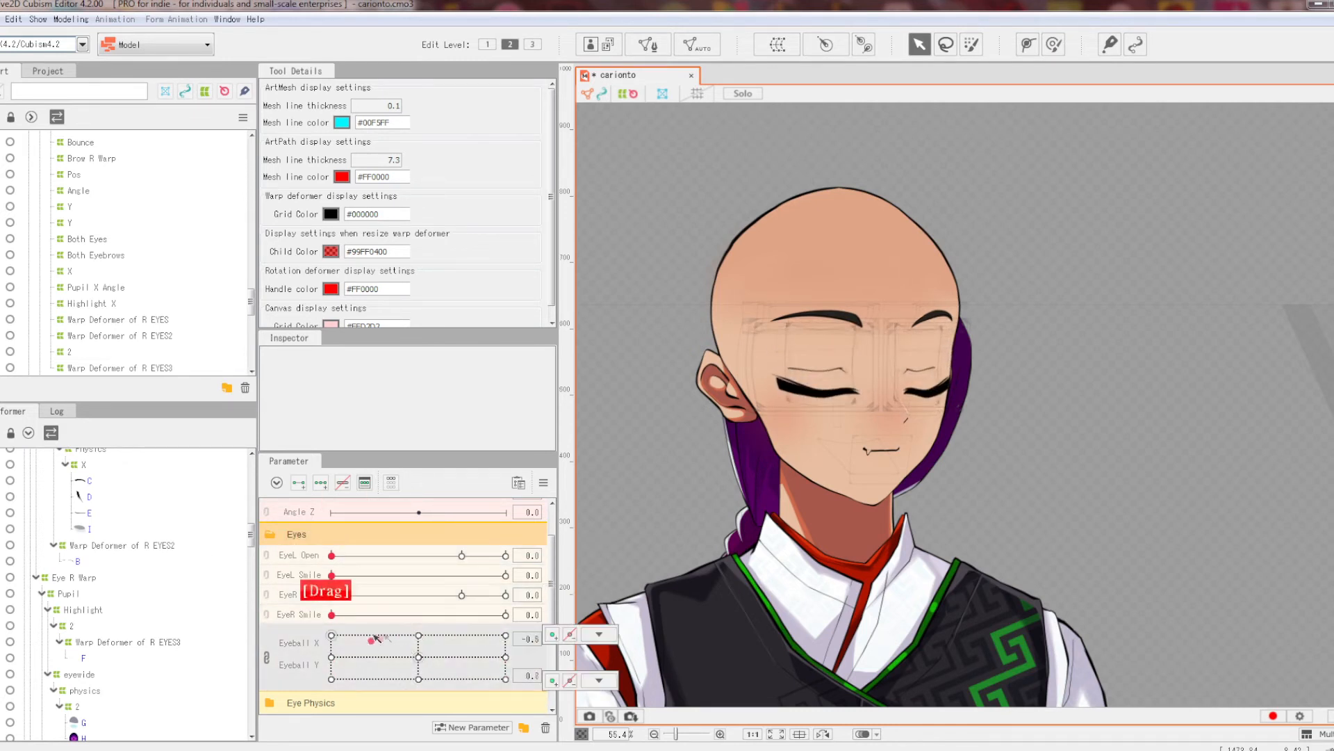
pyautogui.scroll(1, 424, 644)
pyautogui.moveTo(436, 534); pyautogui.dragTo(563, 541)
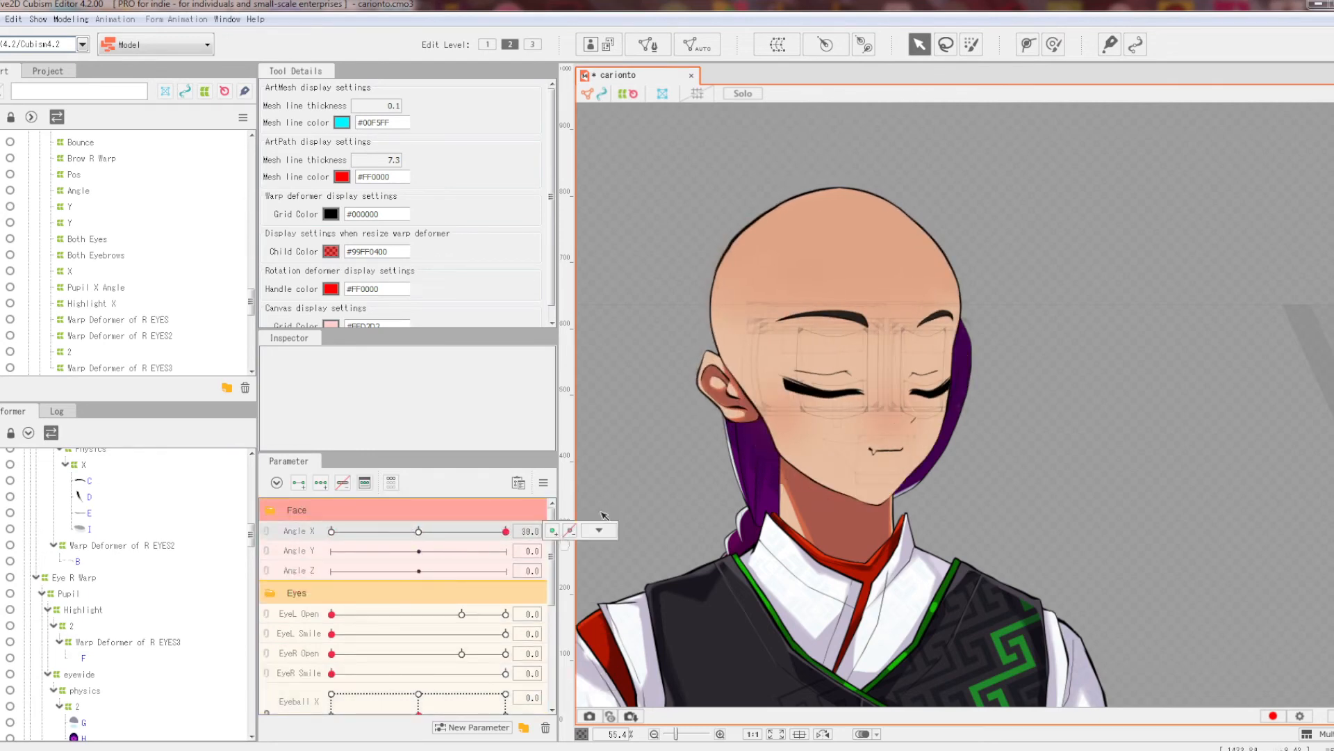
pyautogui.click(544, 482)
pyautogui.click(591, 471)
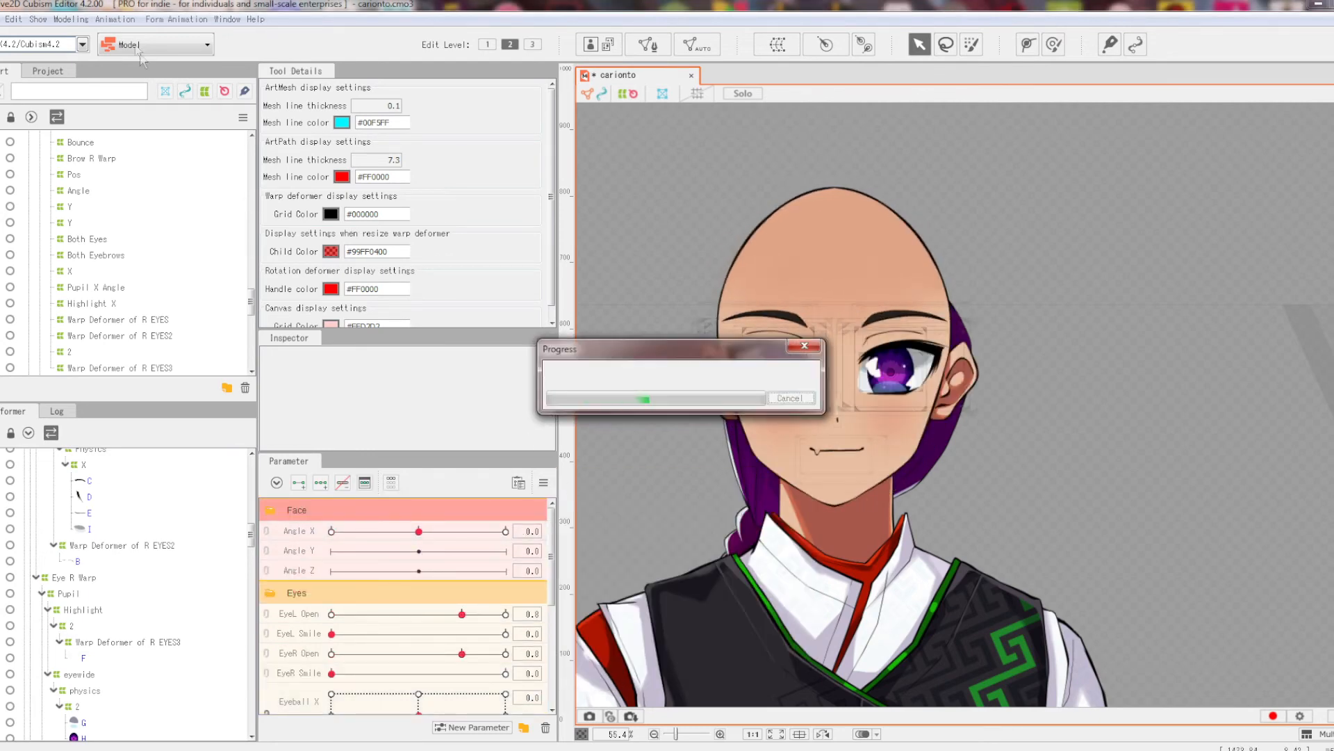
pyautogui.click(71, 18)
# Step: Open Physics/Scene Blending Settings and zoom the preview while the Random scene plays
pyautogui.click(212, 303)
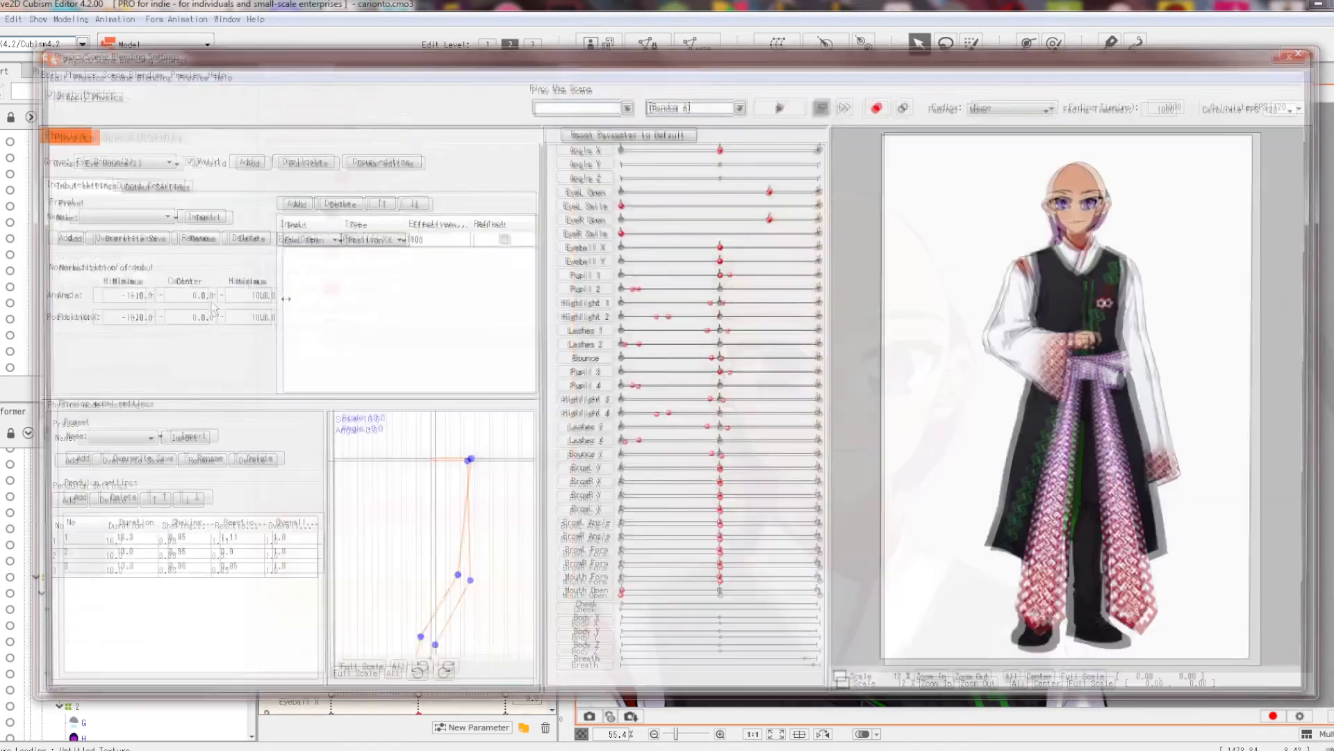
pyautogui.scroll(5, 1083, 154)
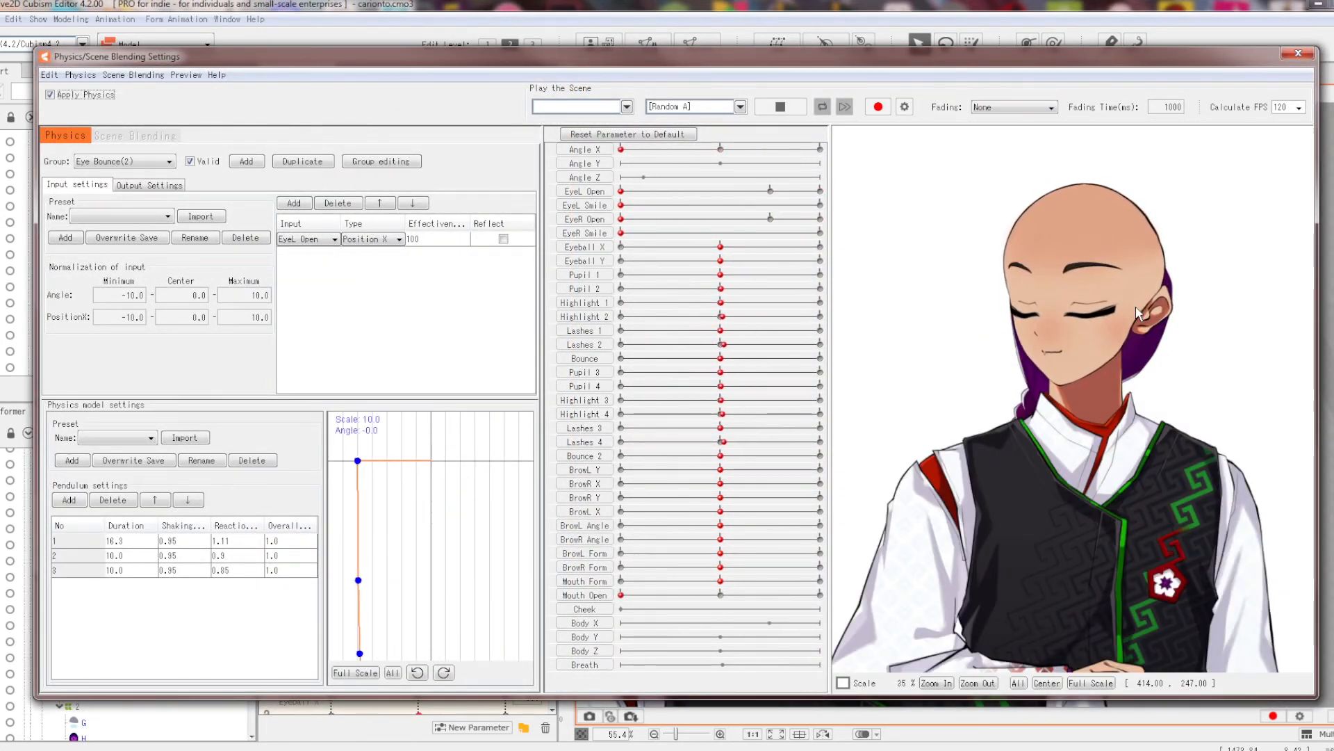
pyautogui.scroll(3, 1136, 307)
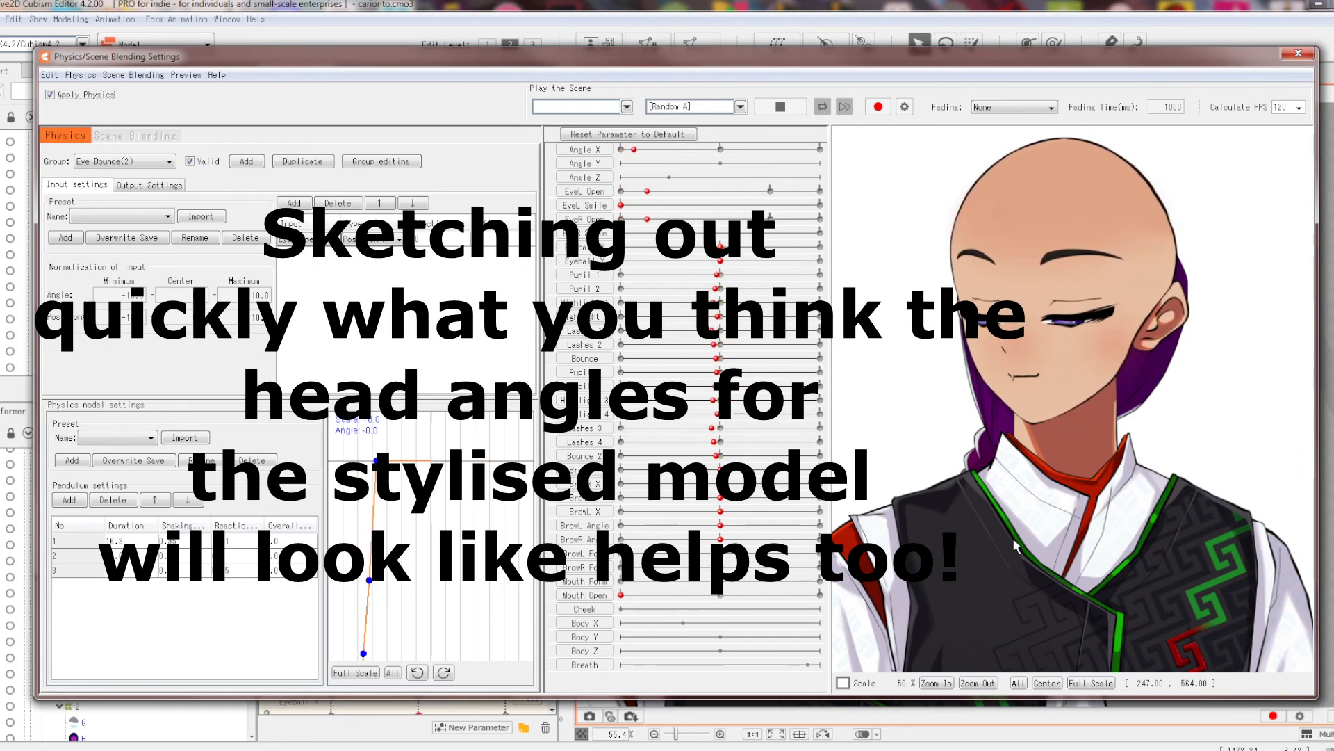
pyautogui.scroll(1, 1184, 301)
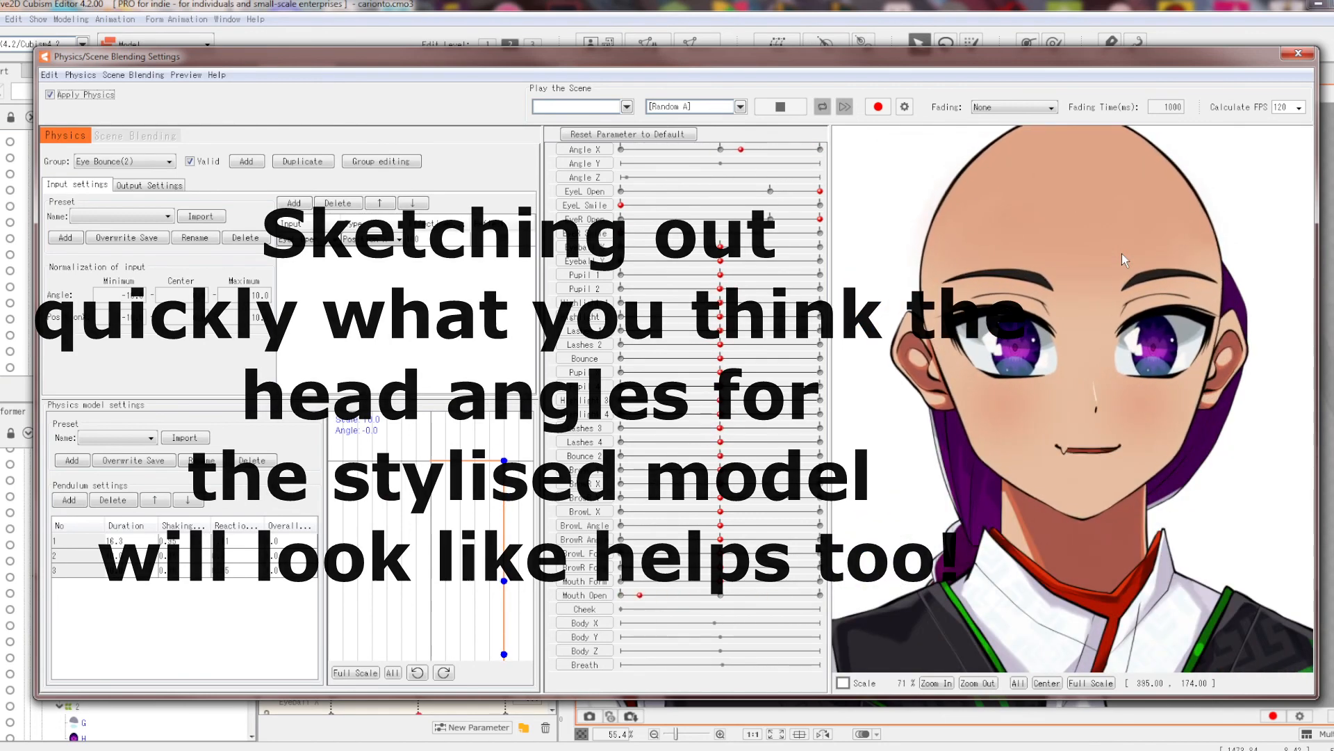
pyautogui.scroll(-1, 1122, 253)
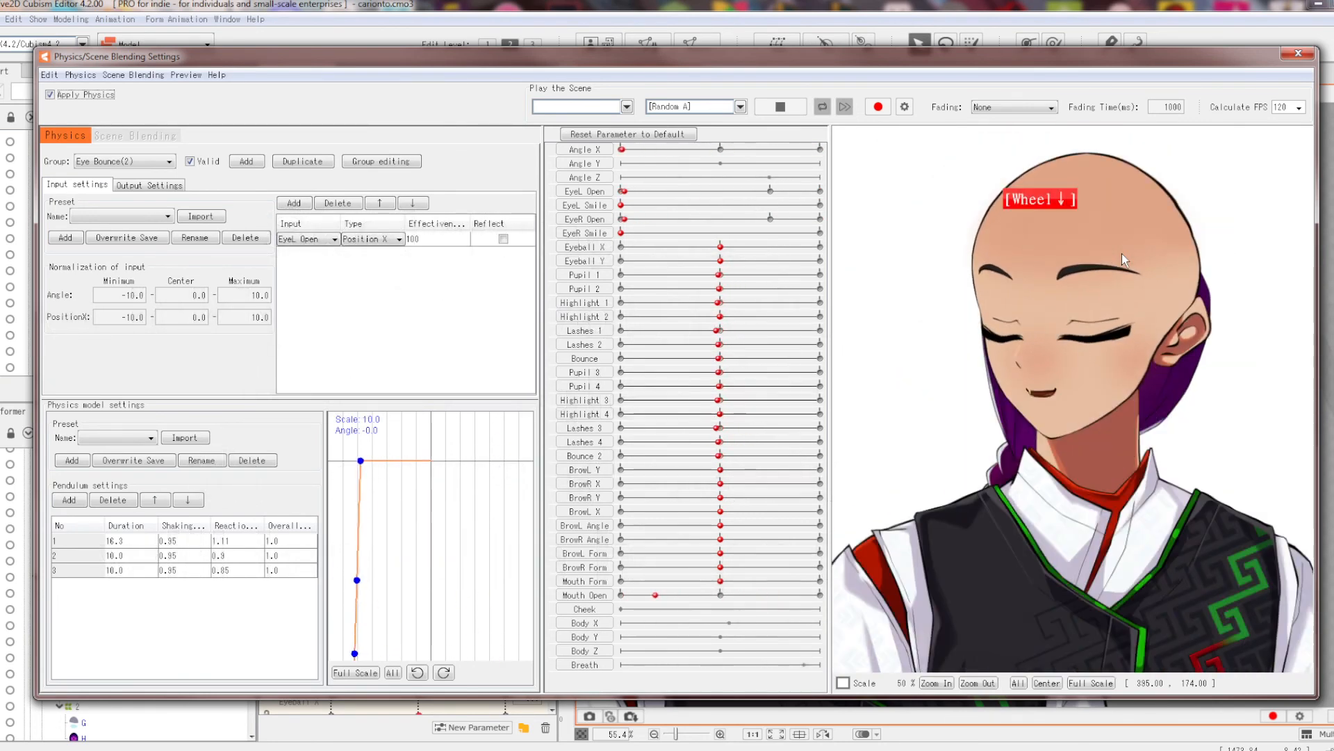
pyautogui.scroll(1, 1122, 253)
pyautogui.scroll(1, 1122, 253)
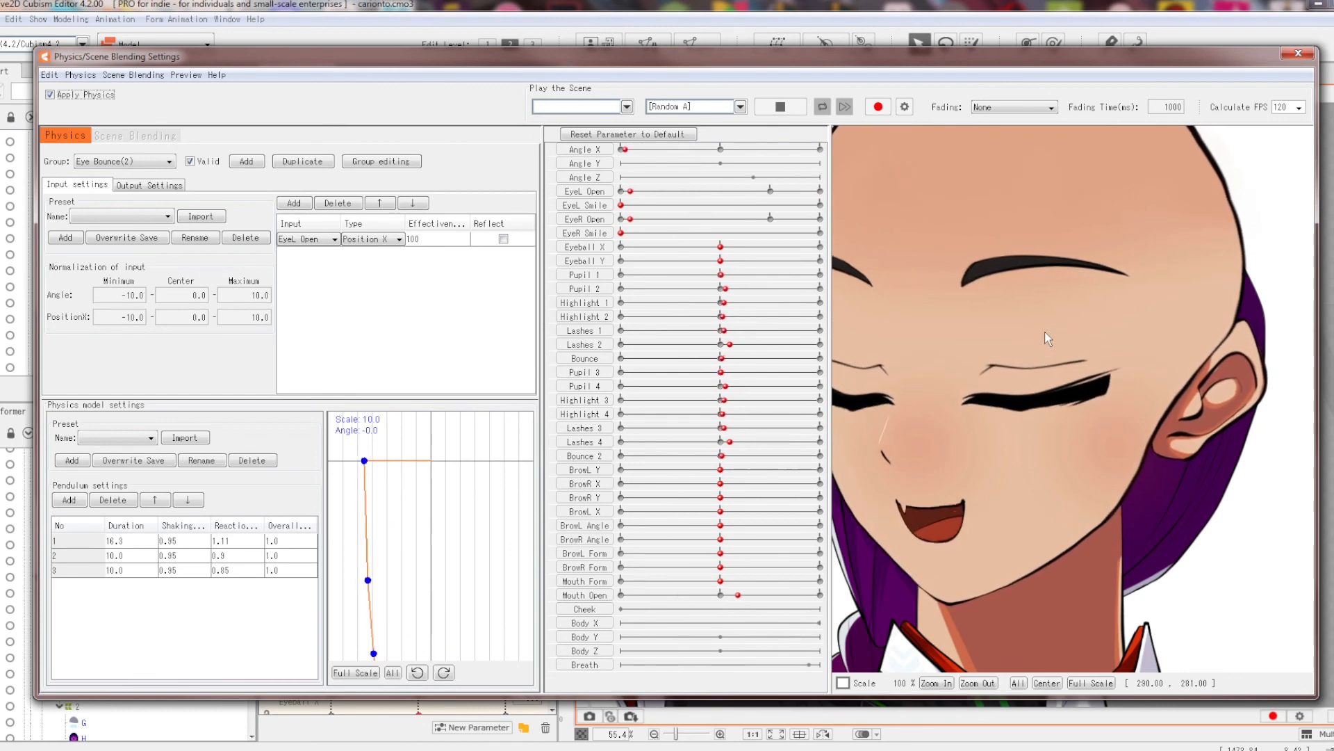
pyautogui.scroll(-4, 1047, 338)
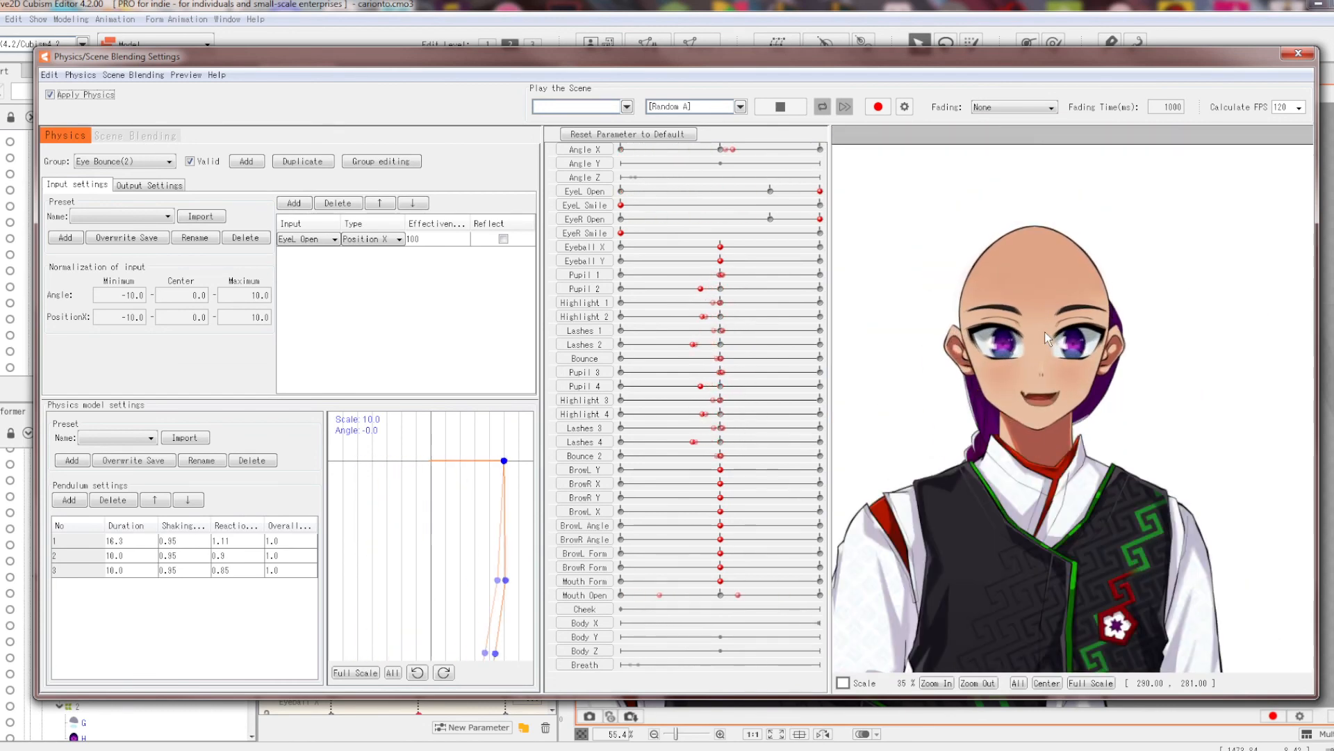